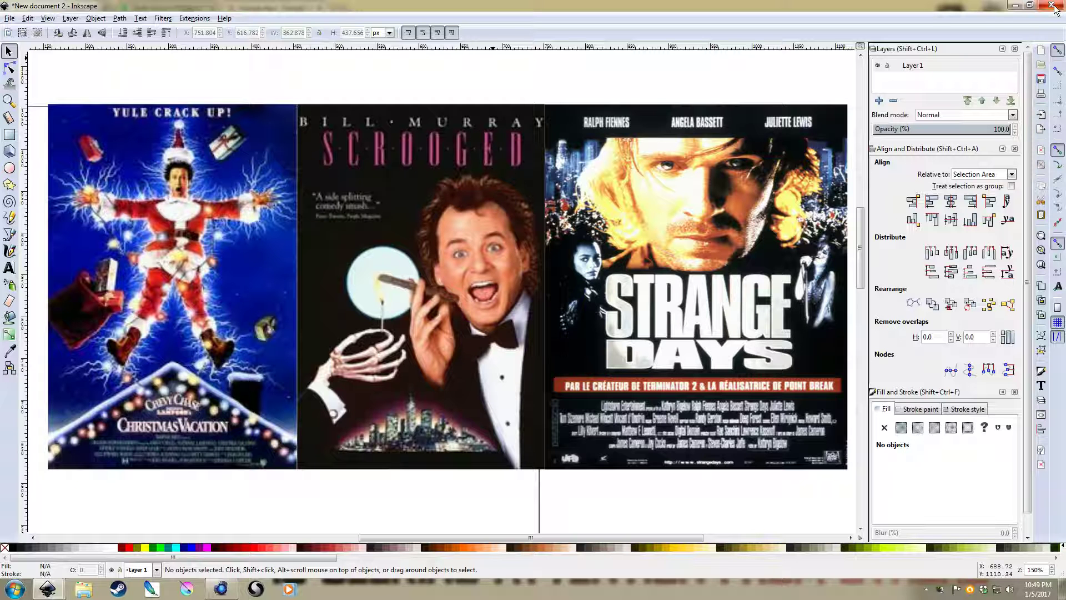
Step: Close the movie poster document without saving and switch to the TwoToneExercise drawing in Inkscape
{"action": "left_click", "coordinate": [1052, 6]}
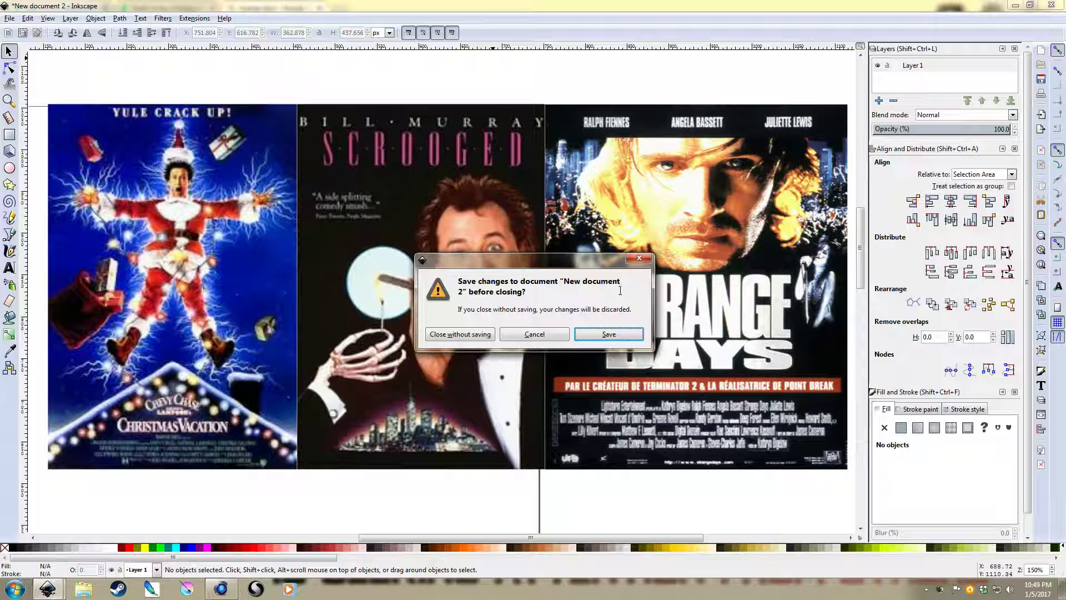
{"action": "left_click", "coordinate": [433, 335]}
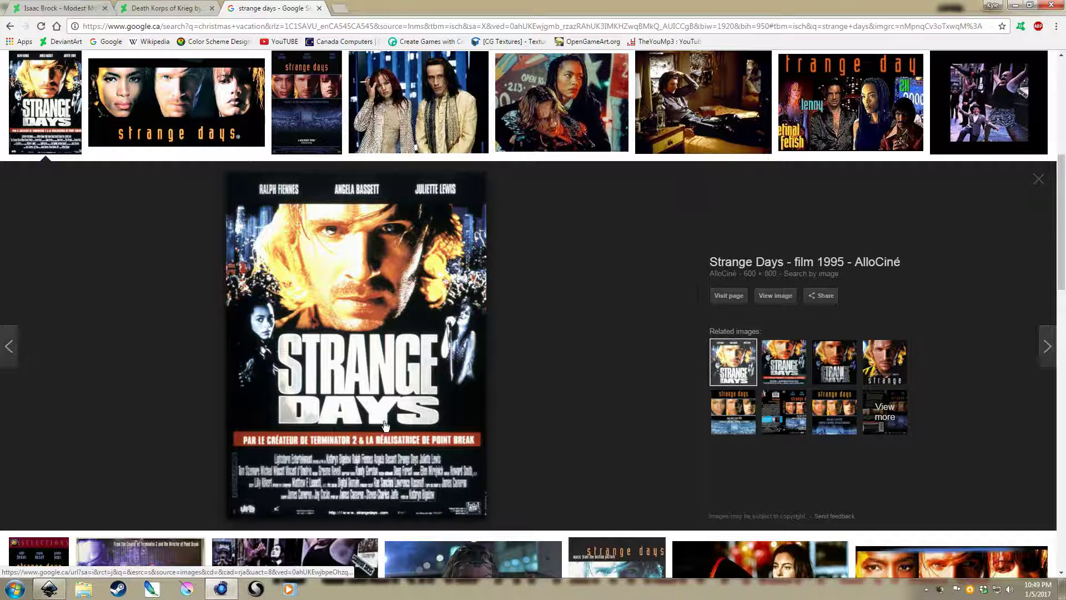
{"action": "left_click", "coordinate": [55, 593]}
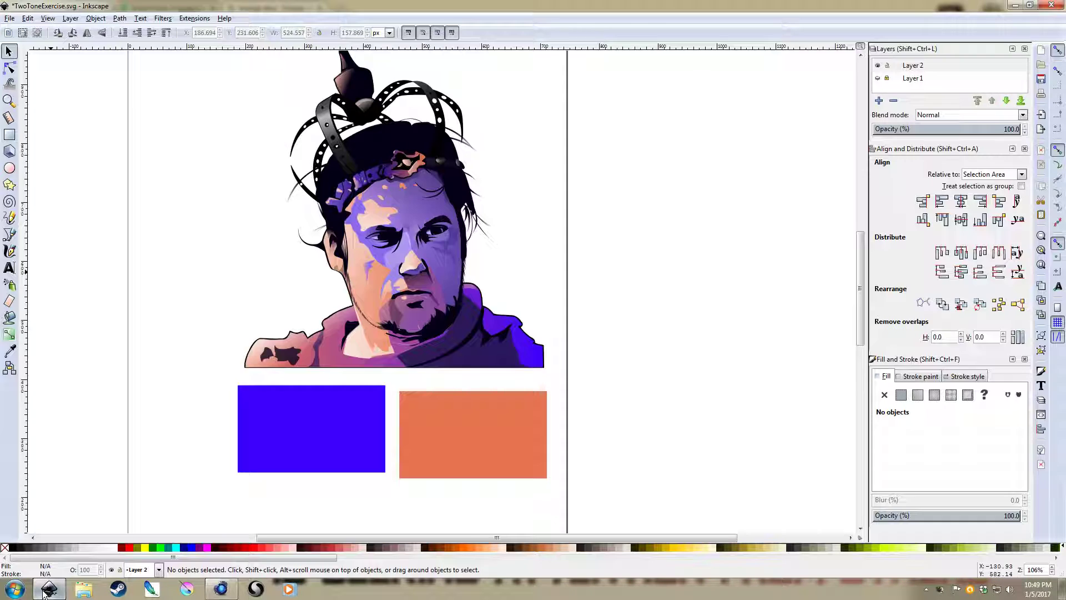
Step: Examine the crowned two-tone portrait up close and as a whole, together with the color swatches beneath it
{"action": "scroll", "coordinate": [544, 196], "scroll_direction": "up", "scroll_amount": 2}
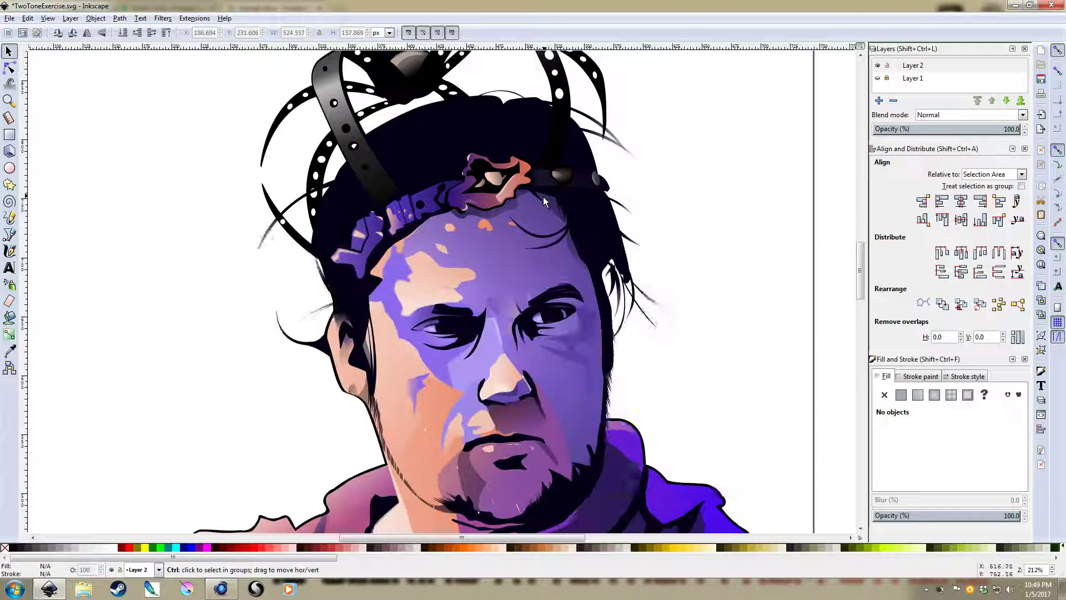
{"action": "left_click_drag", "start_coordinate": [545, 271], "coordinate": [476, 181]}
{"action": "scroll", "coordinate": [476, 181], "scroll_direction": "down", "scroll_amount": 2}
{"action": "scroll", "coordinate": [516, 239], "scroll_direction": "up", "scroll_amount": 3}
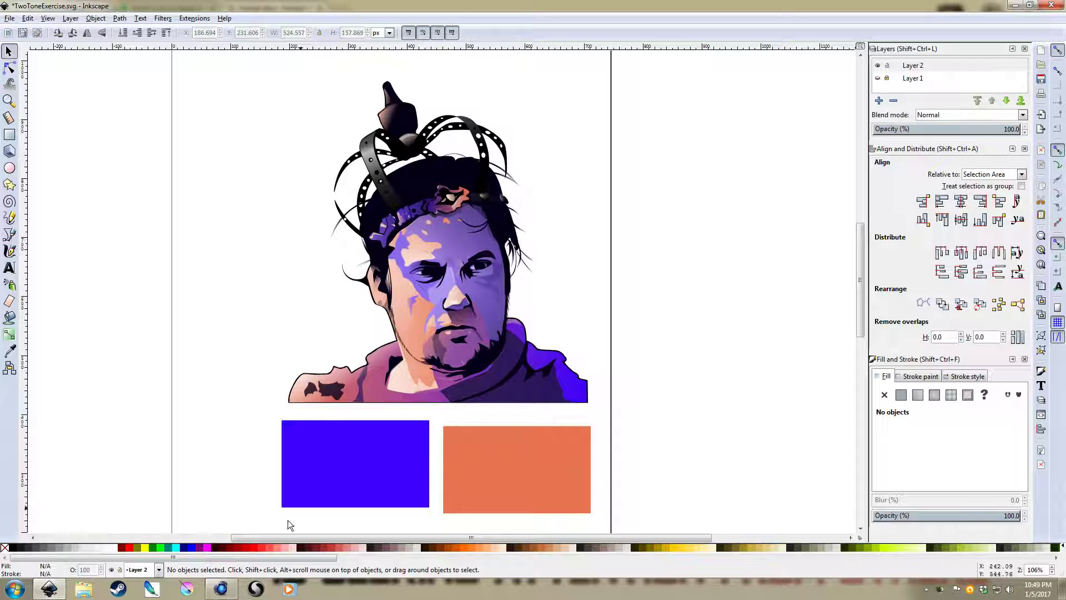
Step: Switch to the browser and examine the Death Korps of Krieg artwork and the Isaac Brock - Modest Mouse portrait on DeviantArt
{"action": "left_click", "coordinate": [220, 588]}
{"action": "left_click", "coordinate": [153, 6]}
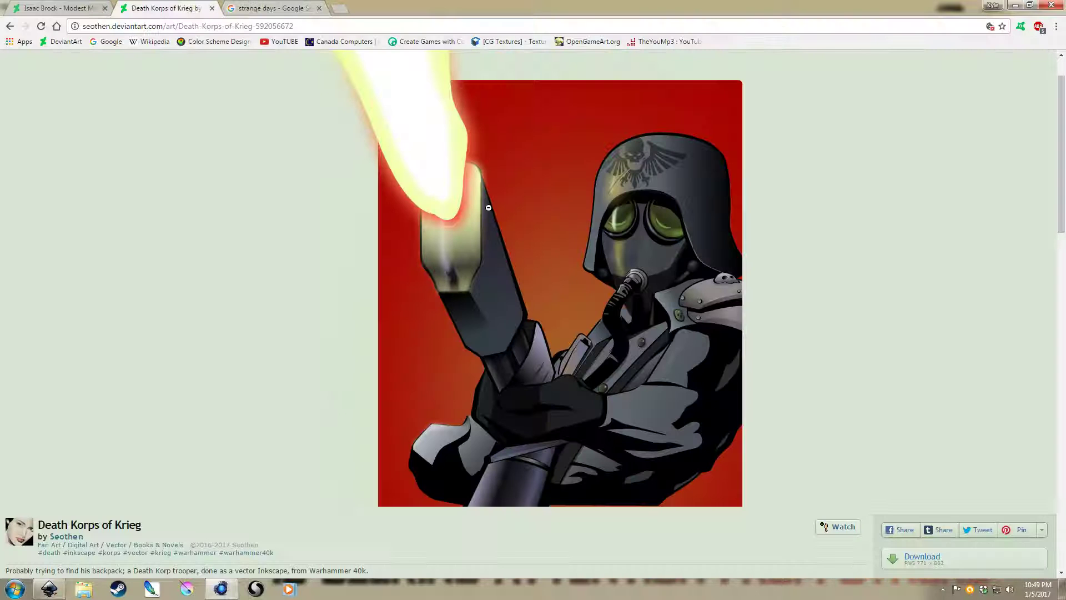
{"action": "scroll", "coordinate": [746, 244], "scroll_direction": "down", "scroll_amount": 2}
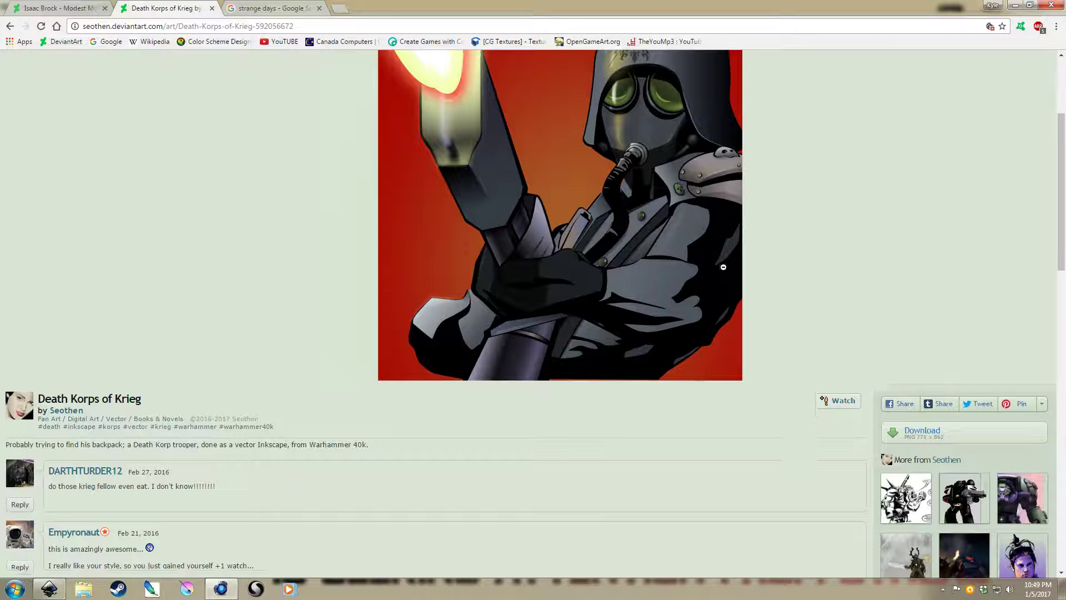
{"action": "scroll", "coordinate": [772, 238], "scroll_direction": "up", "scroll_amount": 2}
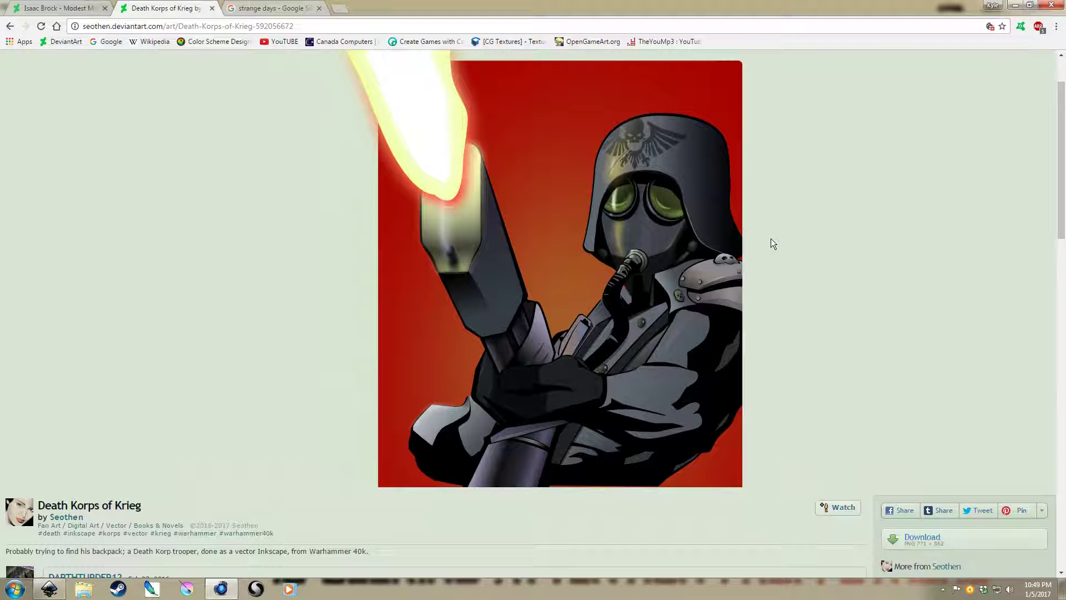
{"action": "scroll", "coordinate": [771, 242], "scroll_direction": "up", "scroll_amount": 1}
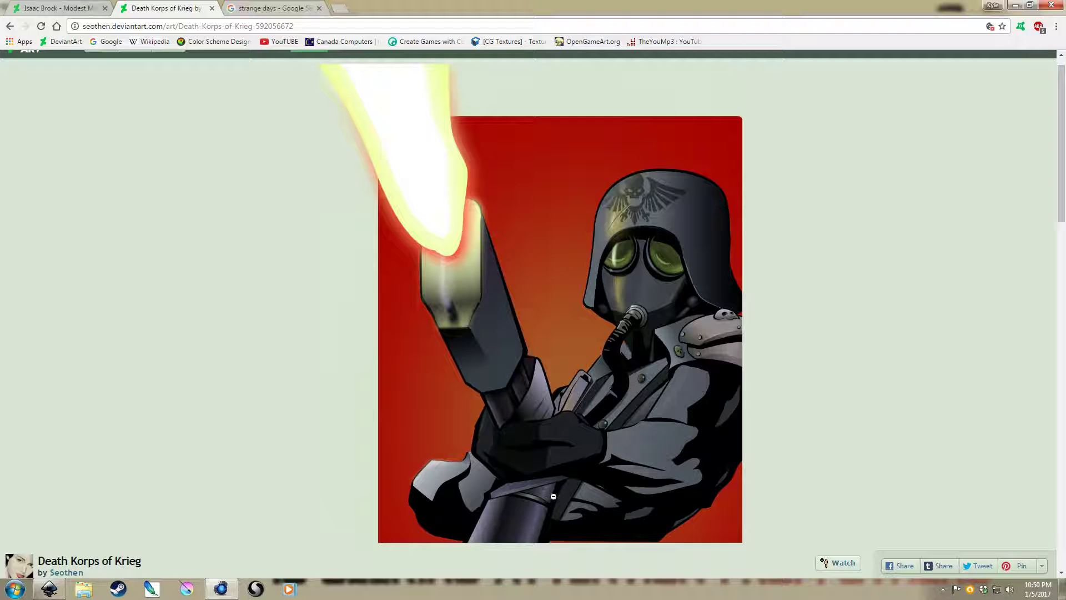
{"action": "left_click", "coordinate": [61, 8]}
{"action": "scroll", "coordinate": [480, 411], "scroll_direction": "down", "scroll_amount": 1}
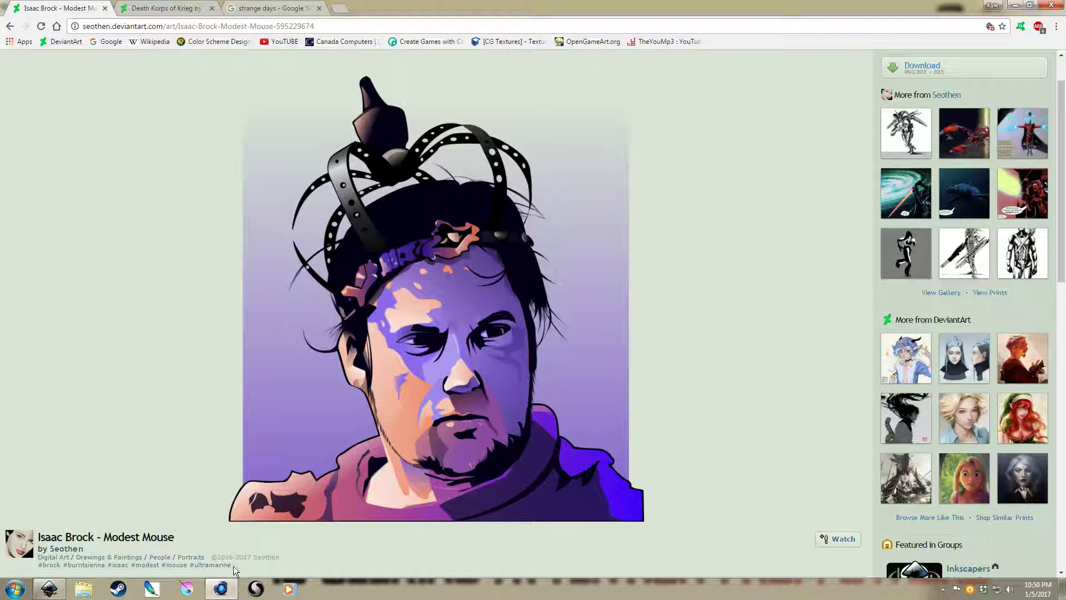
Step: Switch back to Inkscape and show the portrait in outline display mode to inspect its vector paths
{"action": "left_click", "coordinate": [50, 589]}
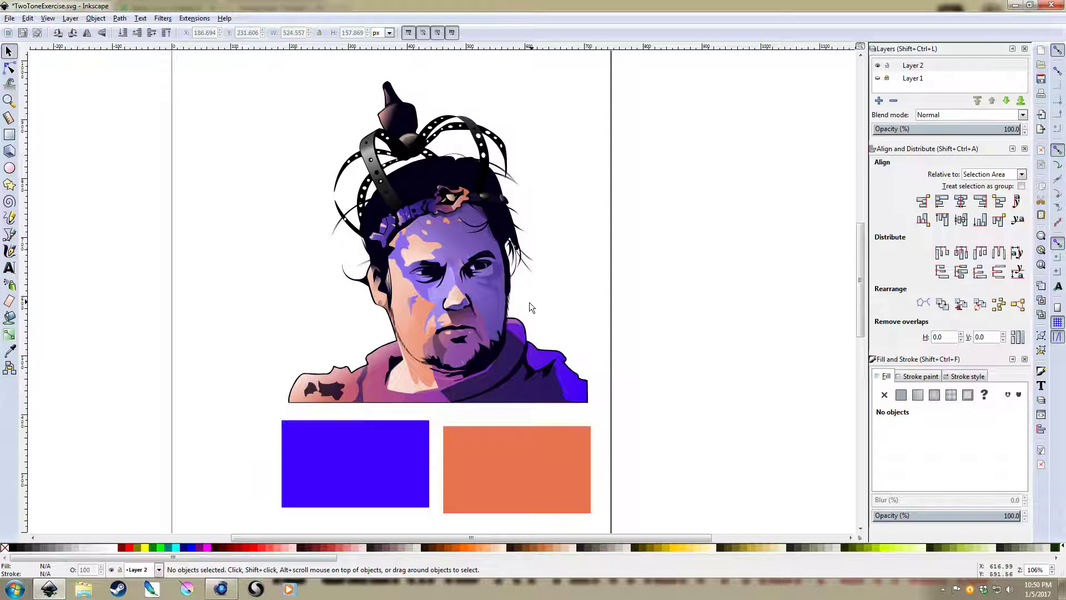
{"action": "scroll", "coordinate": [520, 309], "scroll_direction": "up", "scroll_amount": 2, "text": "ctrl"}
{"action": "scroll", "coordinate": [518, 311], "scroll_direction": "down", "scroll_amount": 2, "text": "ctrl"}
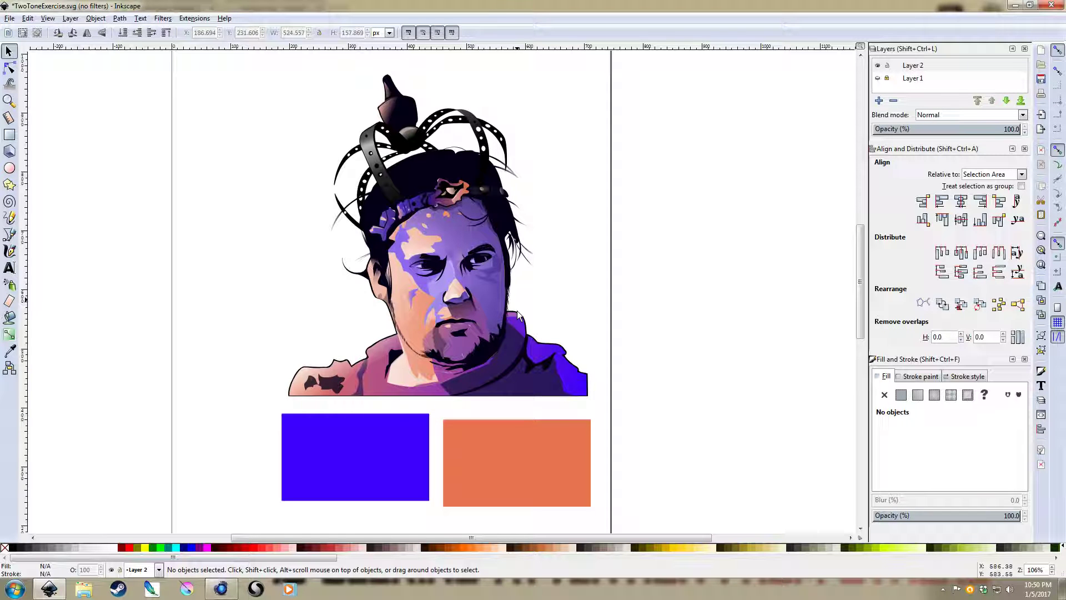
{"action": "key", "text": "ctrl+KP_5"}
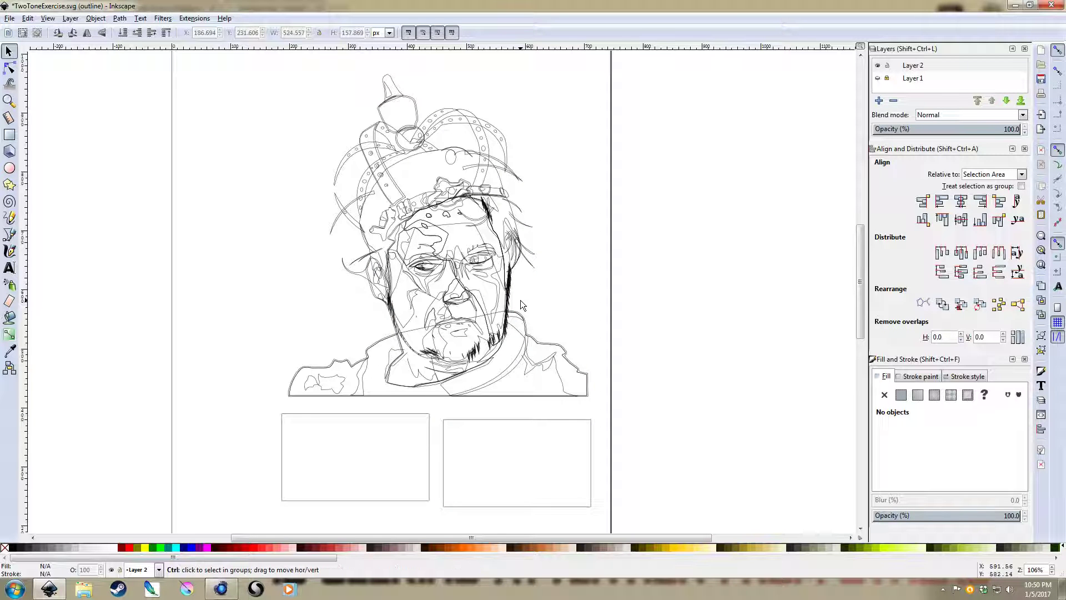
{"action": "scroll", "coordinate": [517, 303], "scroll_direction": "up", "scroll_amount": 3, "text": "ctrl"}
{"action": "scroll", "coordinate": [485, 317], "scroll_direction": "down", "scroll_amount": 3, "text": "ctrl"}
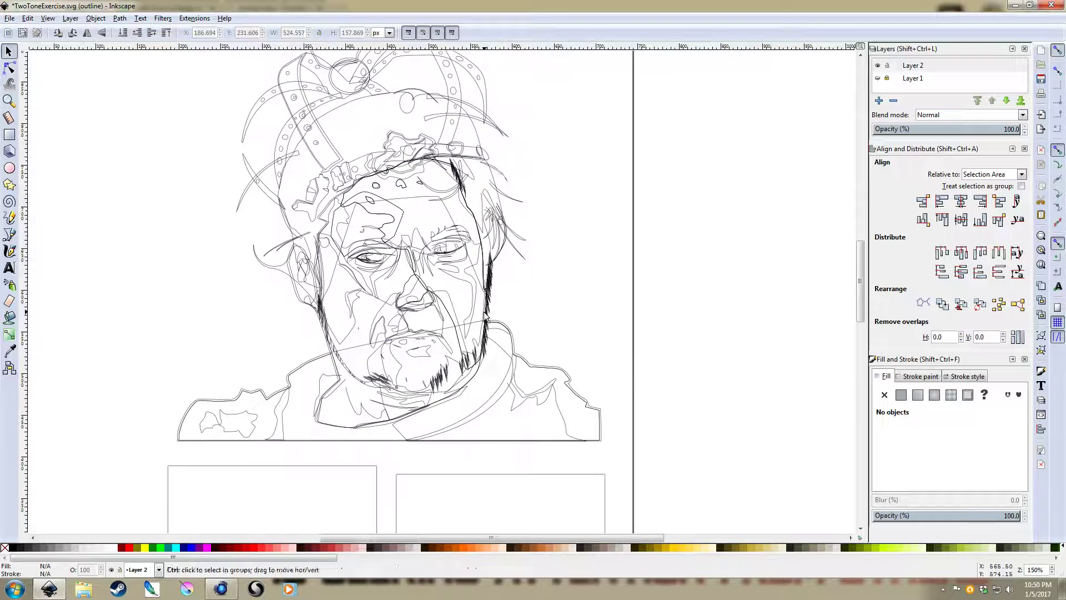
Step: Select all the objects of the portrait and return the display to normal mode
{"action": "mouse_move", "coordinate": [694, 457]}
{"action": "left_mouse_down"}
{"action": "mouse_move", "coordinate": [245, 195]}
{"action": "mouse_move", "coordinate": [209, 88]}
{"action": "left_mouse_up"}
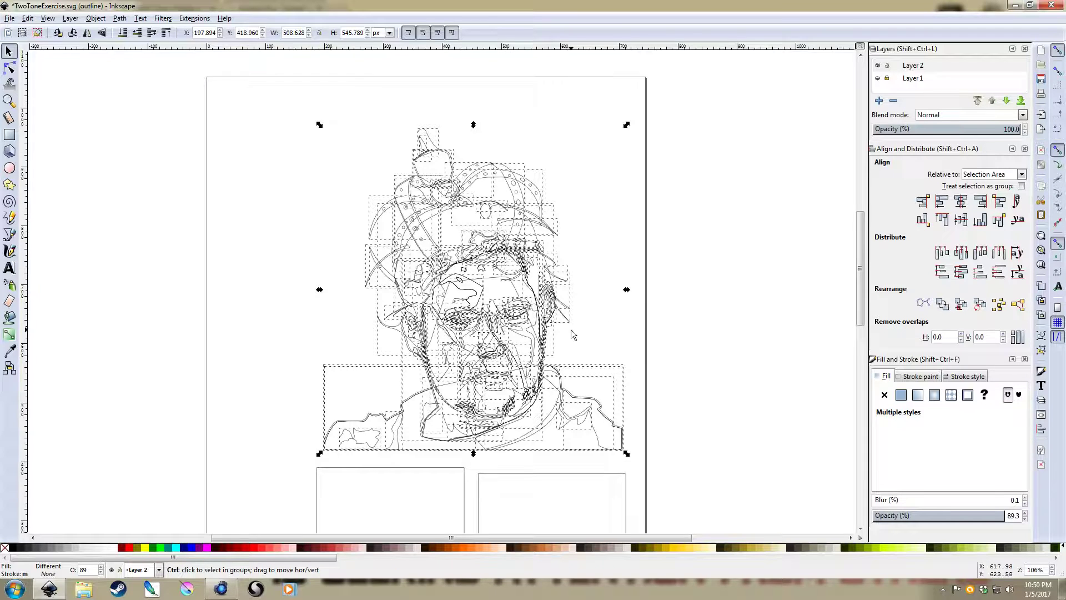
{"action": "scroll", "coordinate": [571, 329], "scroll_direction": "up", "scroll_amount": 4}
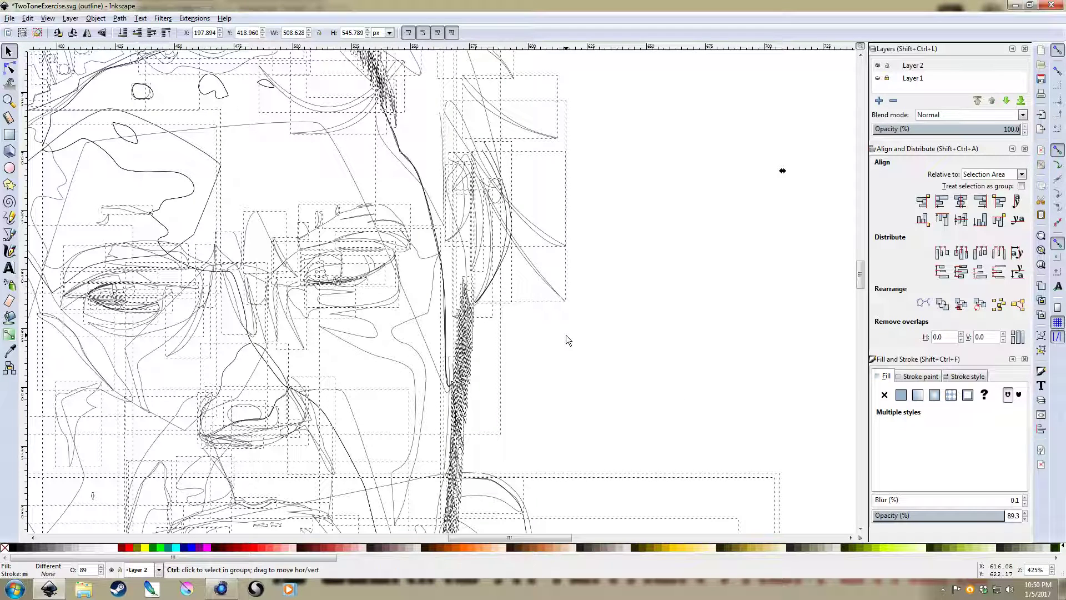
{"action": "key", "text": "ctrl+KP_5"}
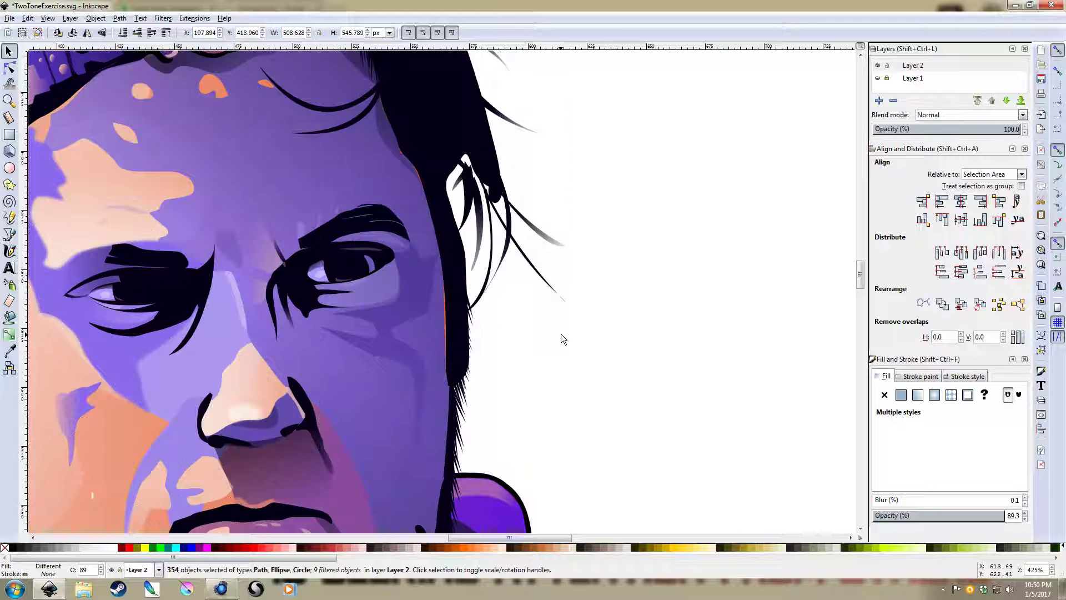
Step: Move a single black hair spike from the jawline out into the blank area beside the face, and undo the move
{"action": "left_click", "coordinate": [462, 400]}
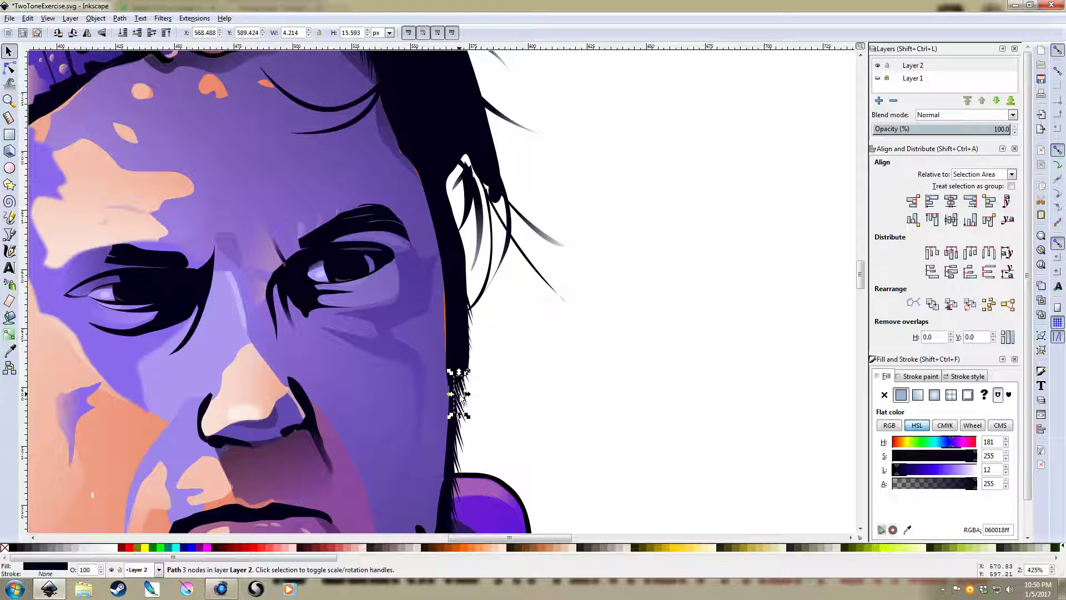
{"action": "left_click_drag", "start_coordinate": [462, 400], "coordinate": [570, 387]}
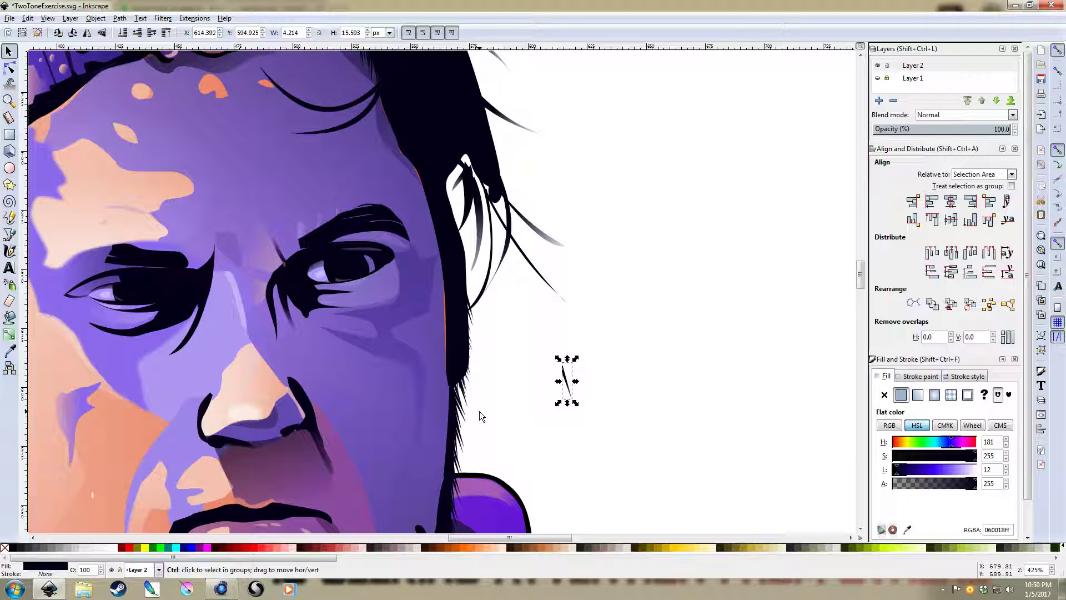
{"action": "scroll", "coordinate": [479, 411], "scroll_direction": "down", "scroll_amount": 1, "text": "ctrl"}
{"action": "left_click_drag", "start_coordinate": [478, 411], "coordinate": [594, 292]}
{"action": "key", "text": "ctrl+z"}
Step: Select the group of hair spikes along the shaded side of the face, and clear the selection
{"action": "left_click_drag", "start_coordinate": [719, 423], "coordinate": [488, 200]}
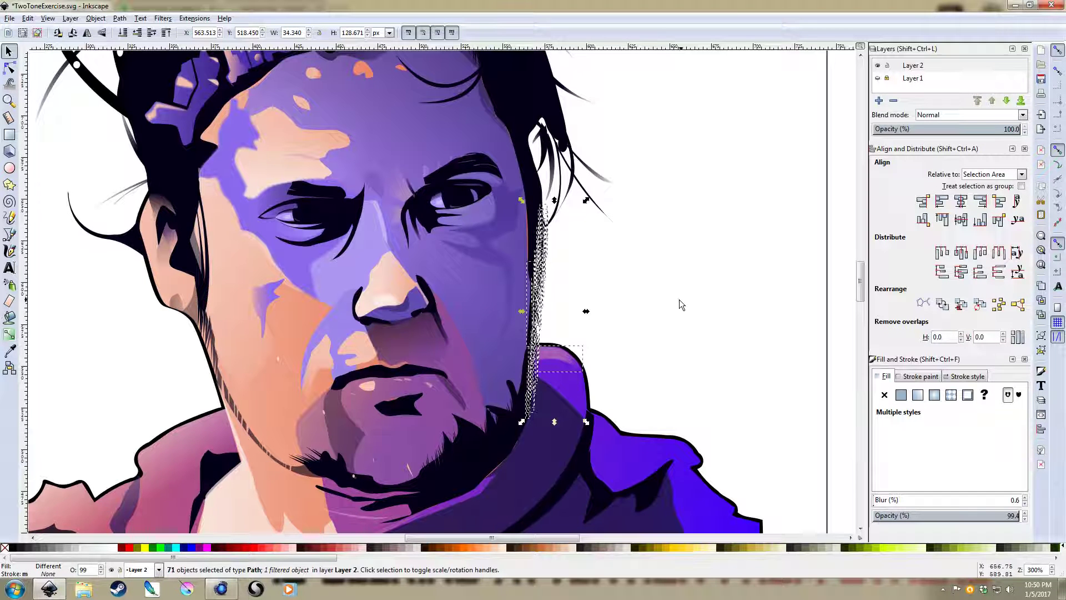
{"action": "scroll", "coordinate": [669, 294], "scroll_direction": "down", "scroll_amount": 1}
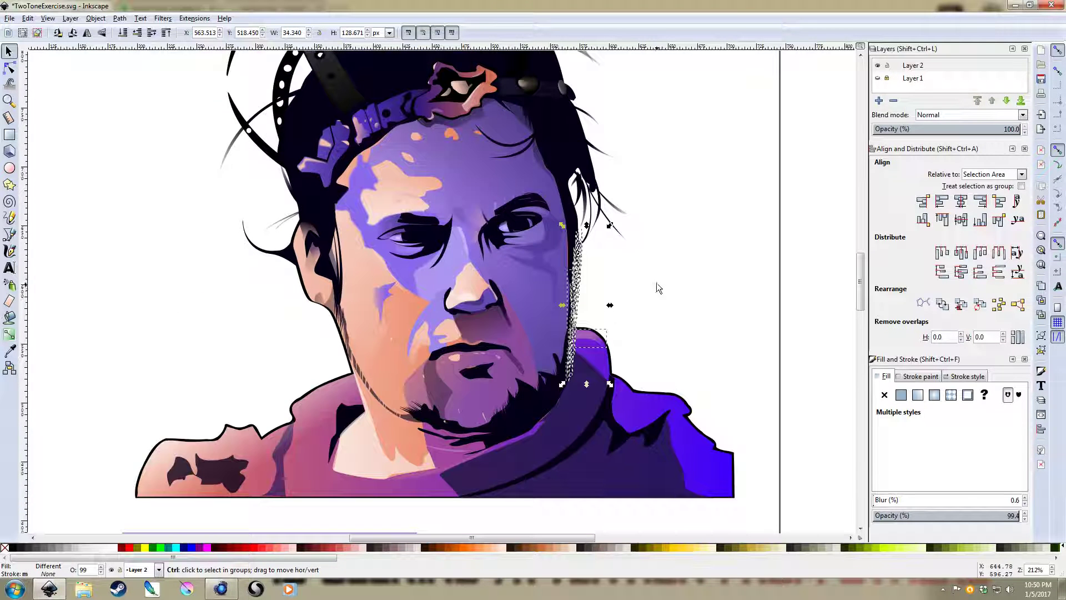
{"action": "left_click", "coordinate": [690, 290]}
Step: Examine how the blue and orange swatch colors are used across the portrait's face, crown and clothing
{"action": "left_click_drag", "start_coordinate": [702, 274], "coordinate": [558, 287]}
{"action": "scroll", "coordinate": [556, 307], "scroll_direction": "down", "scroll_amount": 1}
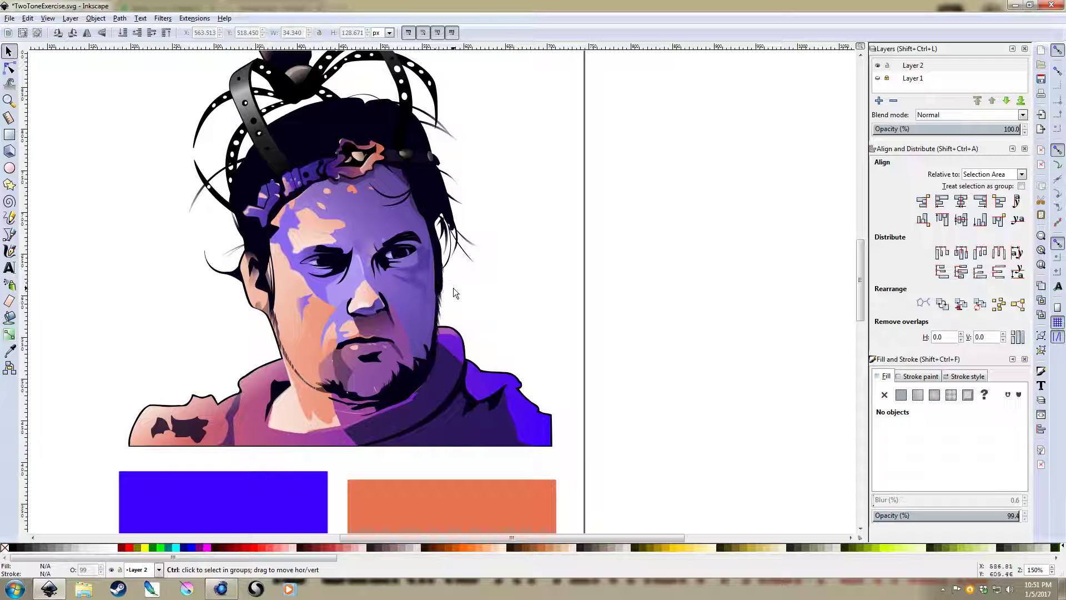
{"action": "scroll", "coordinate": [466, 318], "scroll_direction": "down", "scroll_amount": 1}
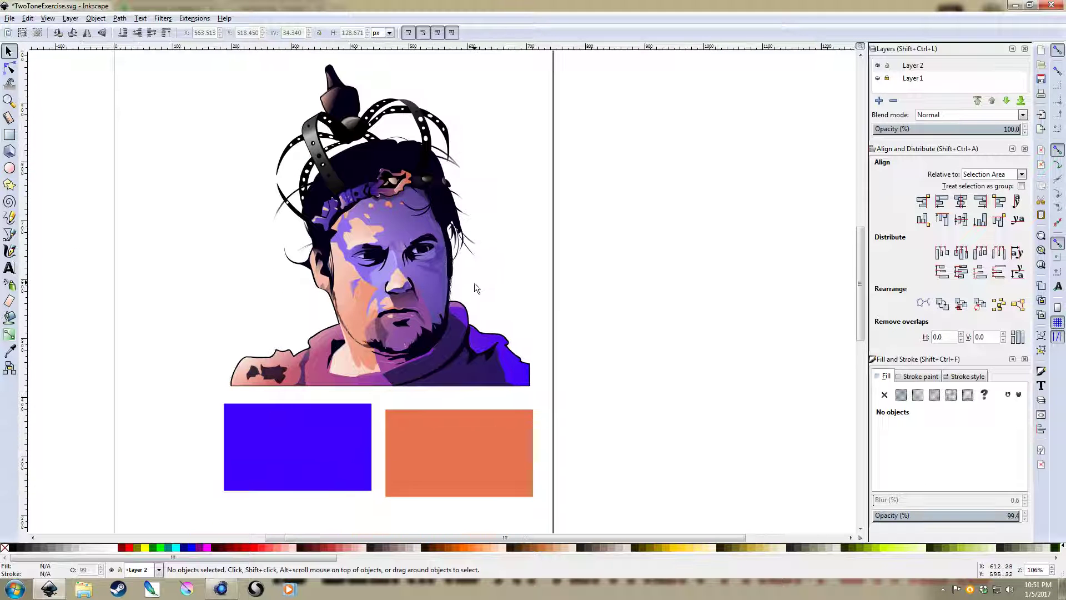
{"action": "scroll", "coordinate": [473, 283], "scroll_direction": "up", "scroll_amount": 1}
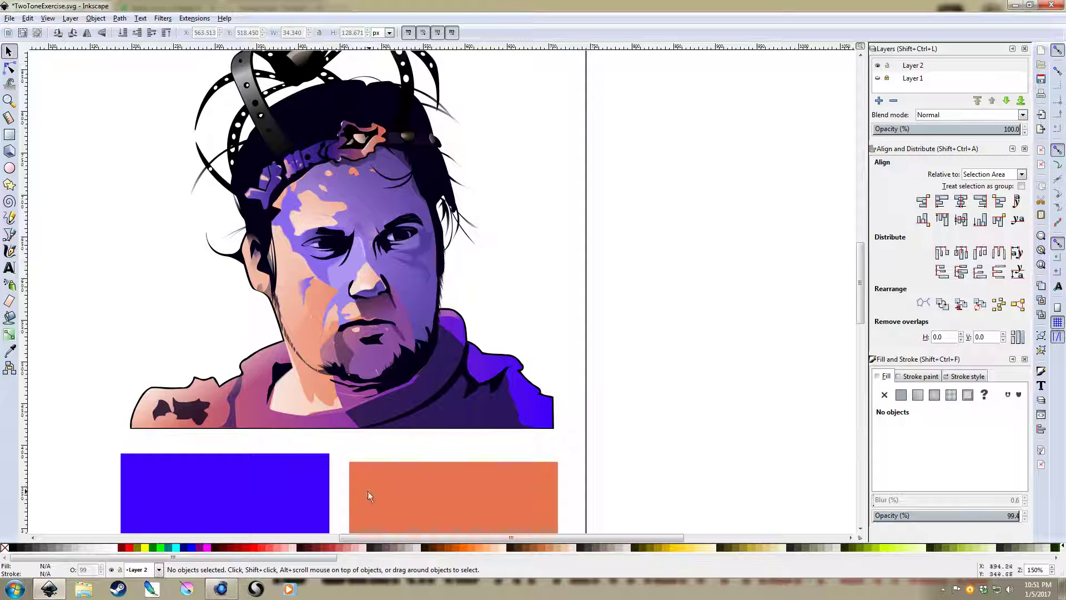
{"action": "left_click_drag", "start_coordinate": [329, 461], "coordinate": [421, 321]}
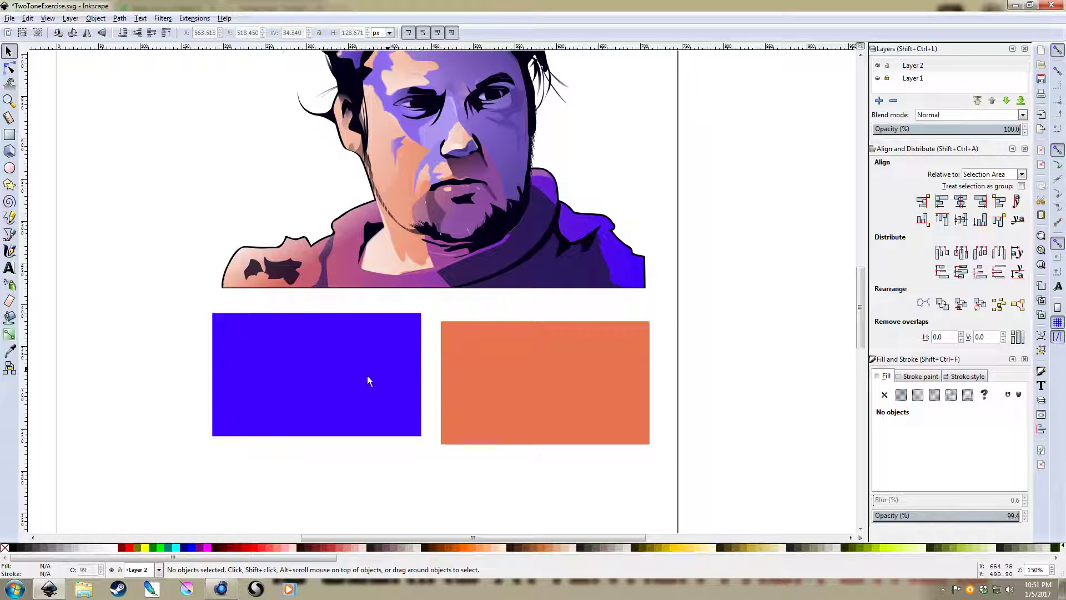
{"action": "left_click_drag", "start_coordinate": [648, 192], "coordinate": [486, 233]}
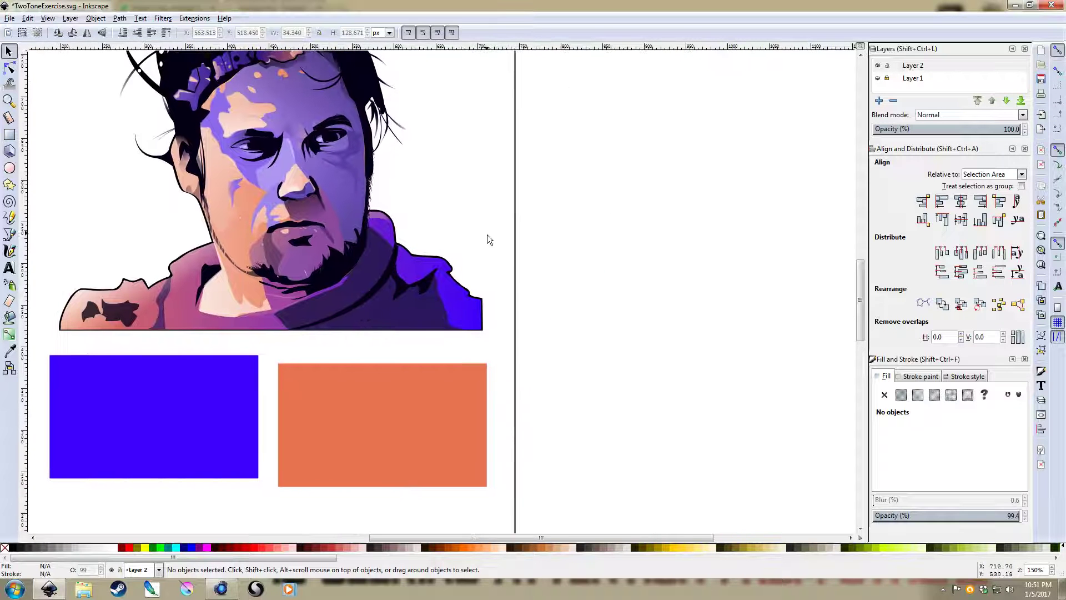
{"action": "left_click_drag", "start_coordinate": [526, 291], "coordinate": [541, 401]}
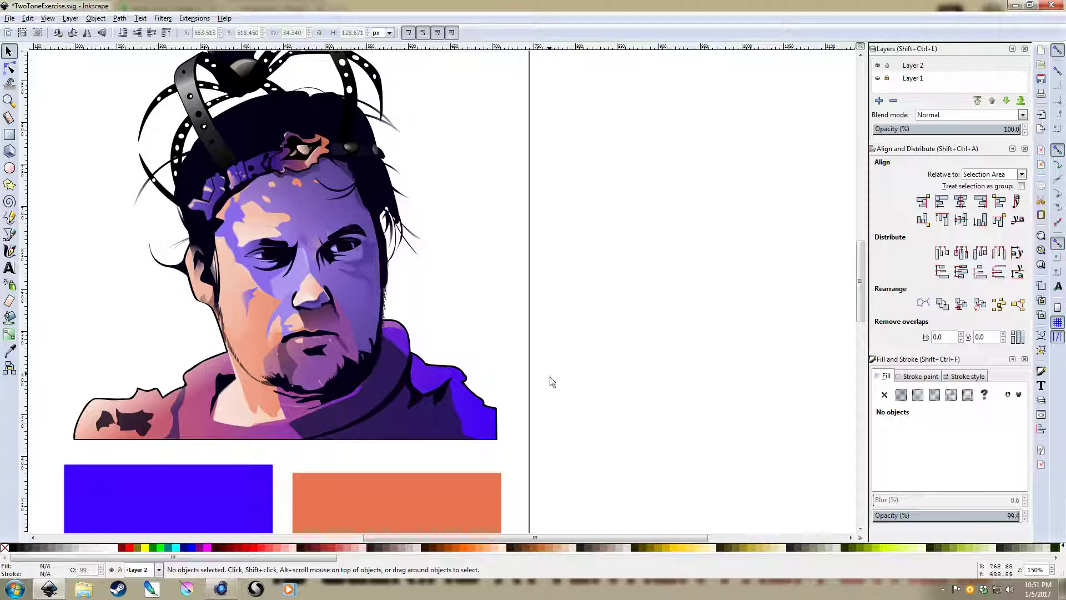
{"action": "left_click_drag", "start_coordinate": [534, 324], "coordinate": [532, 223]}
{"action": "left_click_drag", "start_coordinate": [558, 293], "coordinate": [569, 319]}
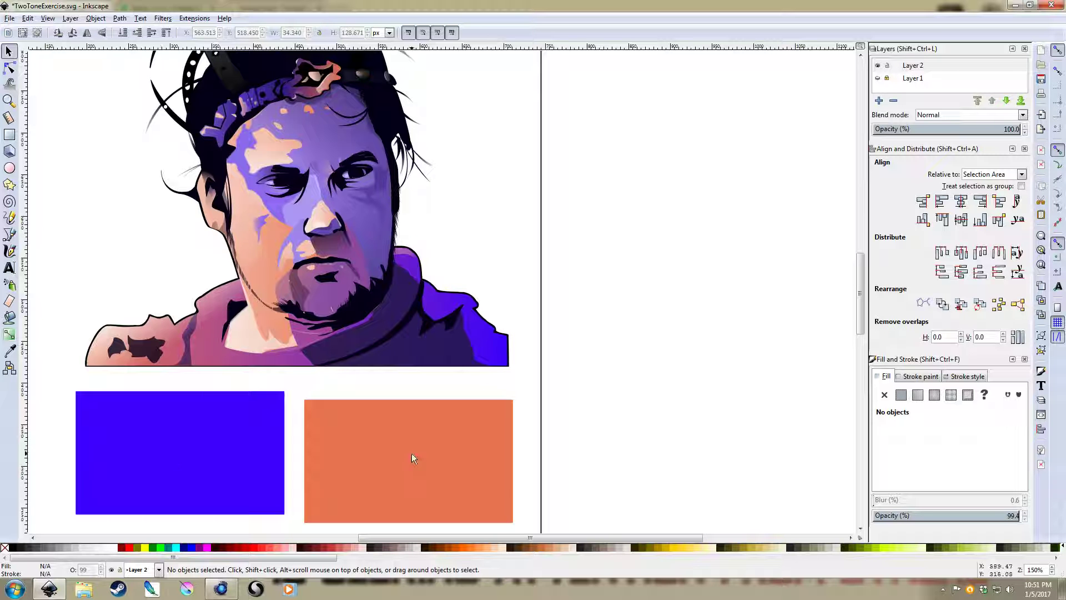
{"action": "mouse_move", "coordinate": [447, 113]}
{"action": "left_mouse_down"}
{"action": "mouse_move", "coordinate": [462, 191]}
{"action": "mouse_move", "coordinate": [434, 148]}
{"action": "left_mouse_up"}
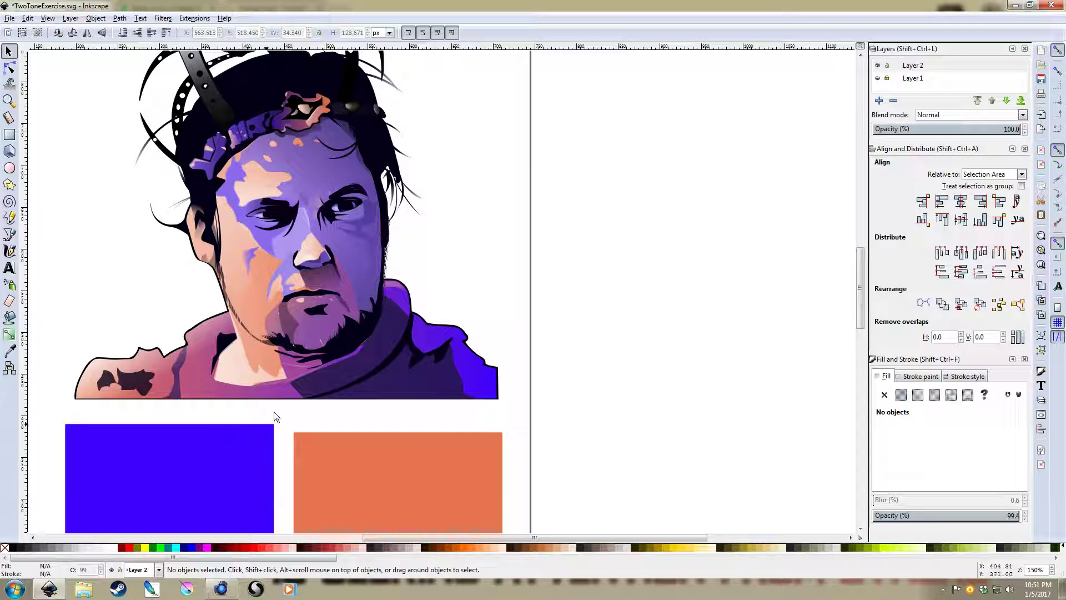
{"action": "scroll", "coordinate": [305, 389], "scroll_direction": "up", "scroll_amount": 4}
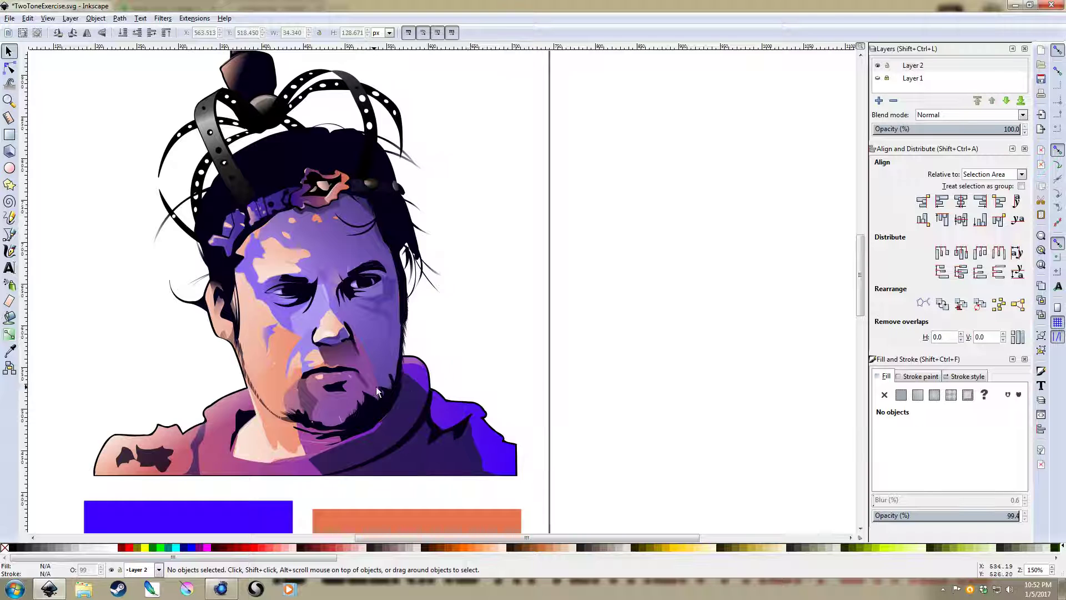
{"action": "left_click_drag", "start_coordinate": [376, 378], "coordinate": [500, 387]}
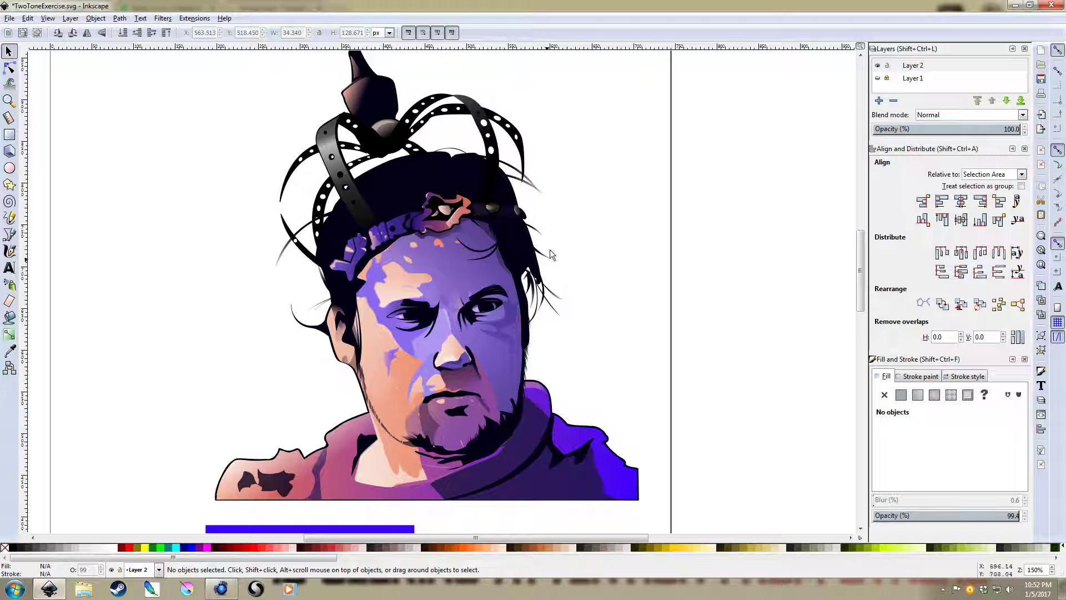
{"action": "left_click_drag", "start_coordinate": [568, 316], "coordinate": [489, 278]}
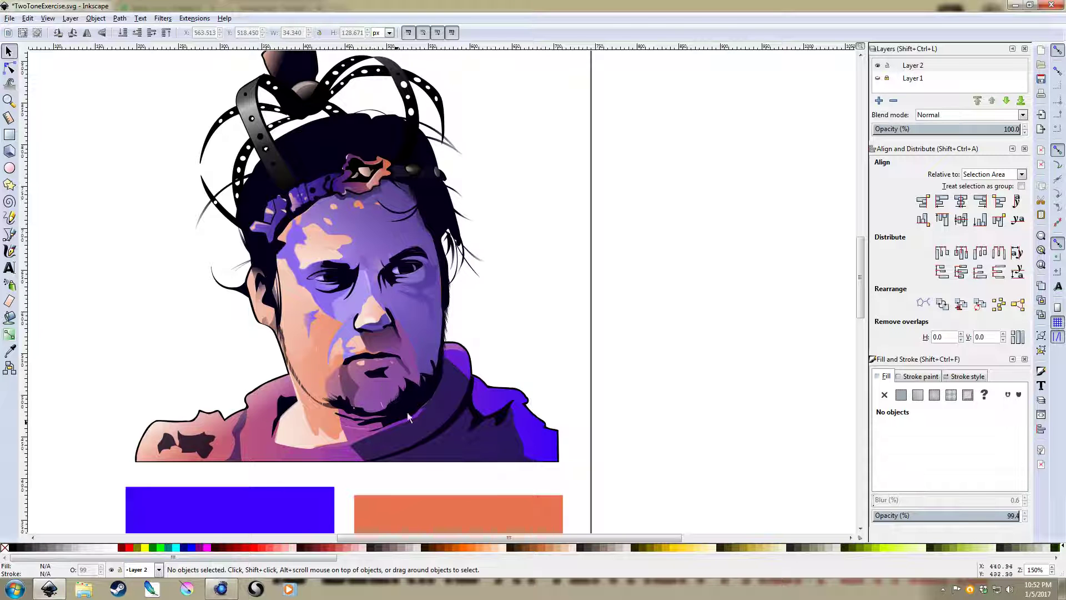
Step: Switch to the browser and open the YouTube home page in a new tab
{"action": "left_click", "coordinate": [212, 593]}
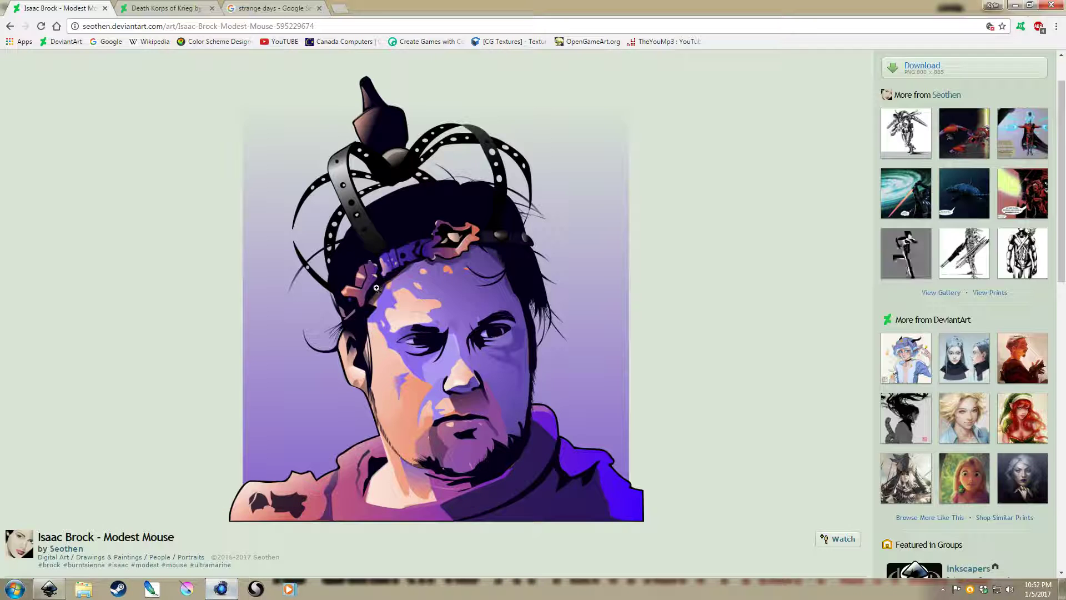
{"action": "left_click", "coordinate": [339, 11]}
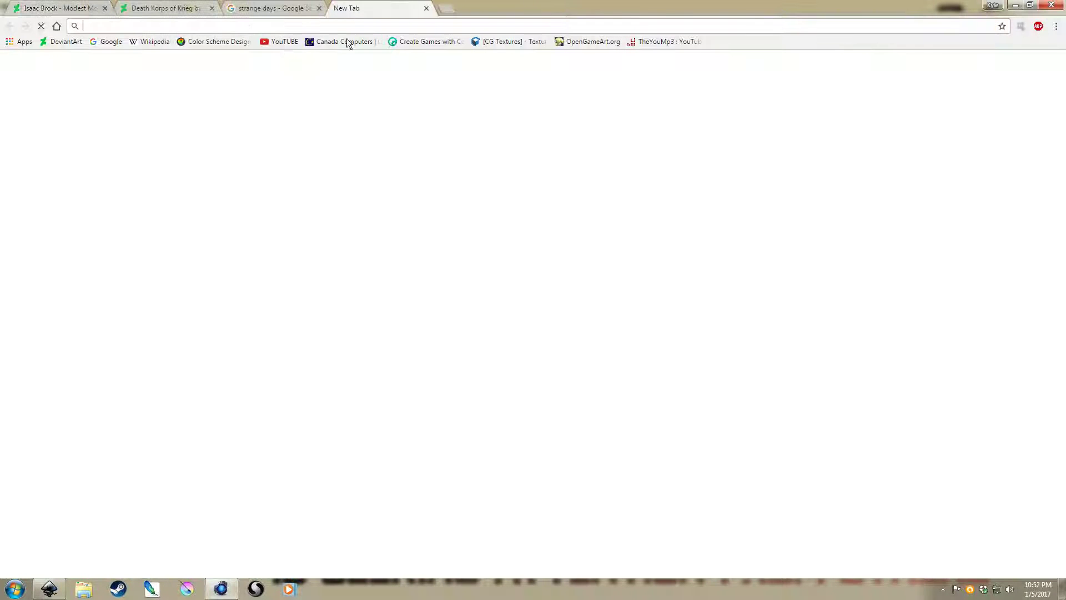
{"action": "left_click", "coordinate": [308, 43]}
{"action": "left_click", "coordinate": [290, 43]}
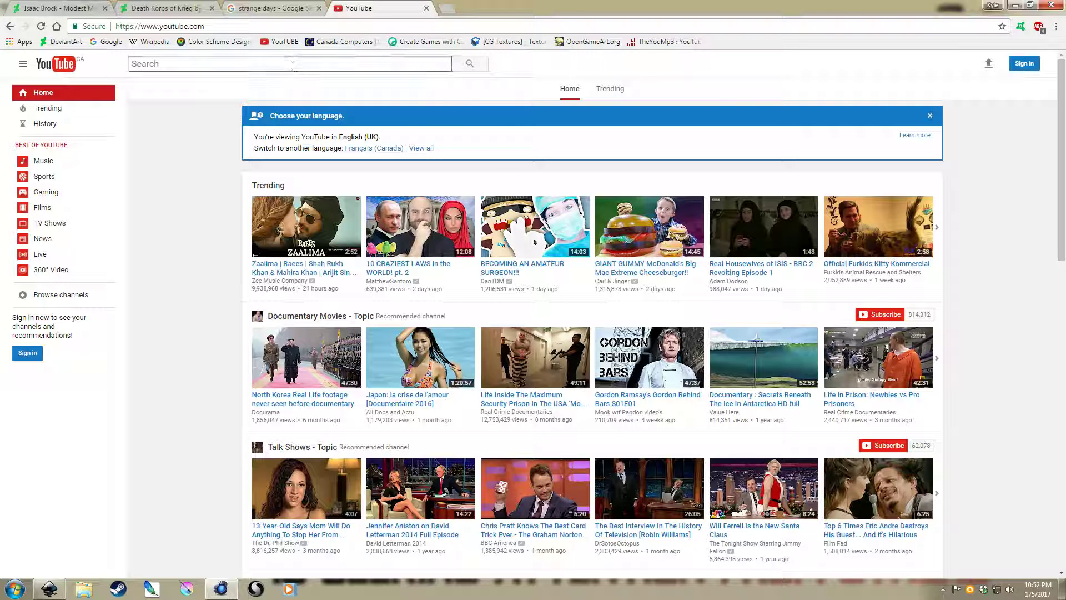
Step: Search YouTube for "modest mouse time walks in a box" and open the official video "The Ground Walks, with Time in a Box"
{"action": "type", "text": "modes"}
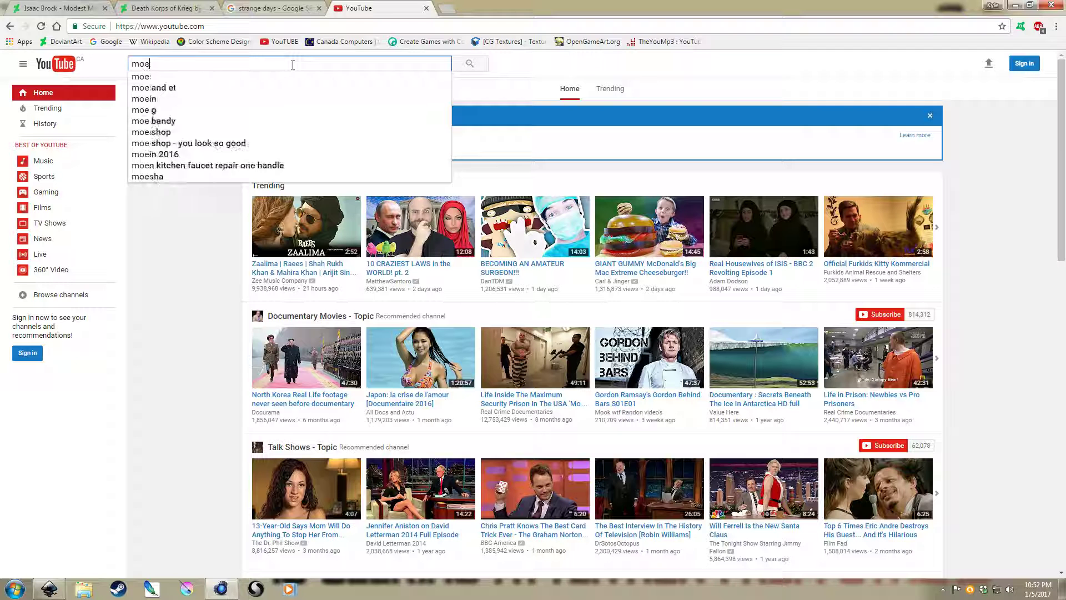
{"action": "type", "text": "t"}
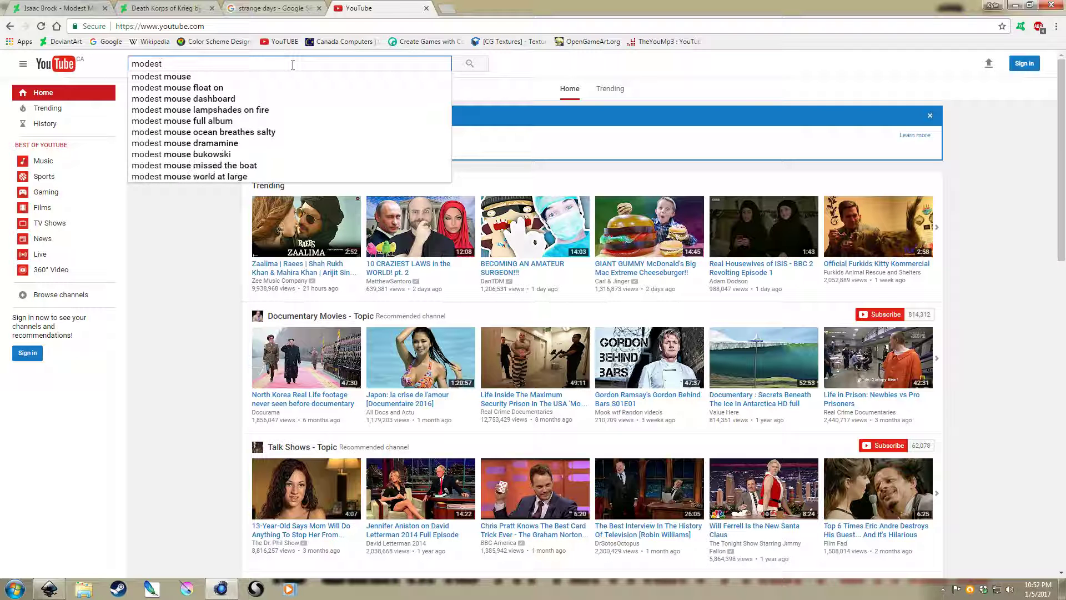
{"action": "key", "text": "BackSpace"}
{"action": "type", "text": "mouse time"}
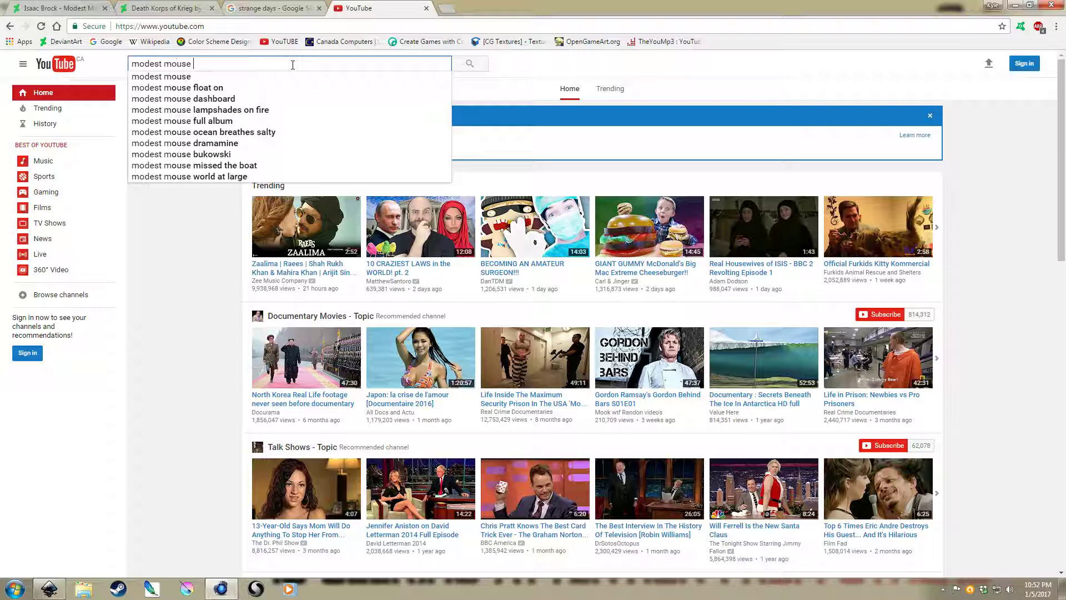
{"action": "key", "text": "Down"}
{"action": "key", "text": "Return"}
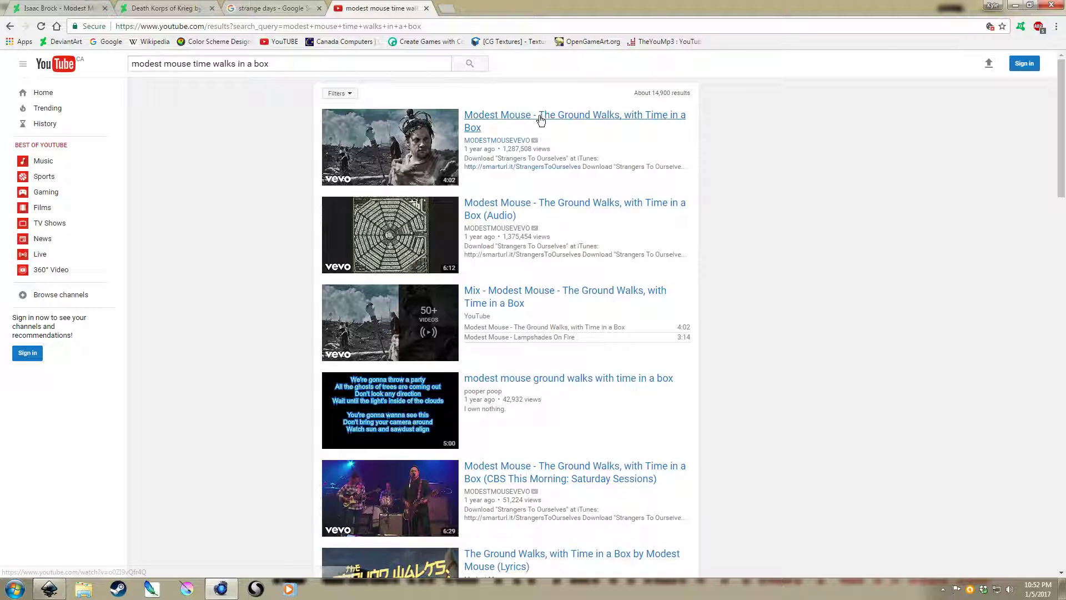
{"action": "left_click", "coordinate": [537, 115]}
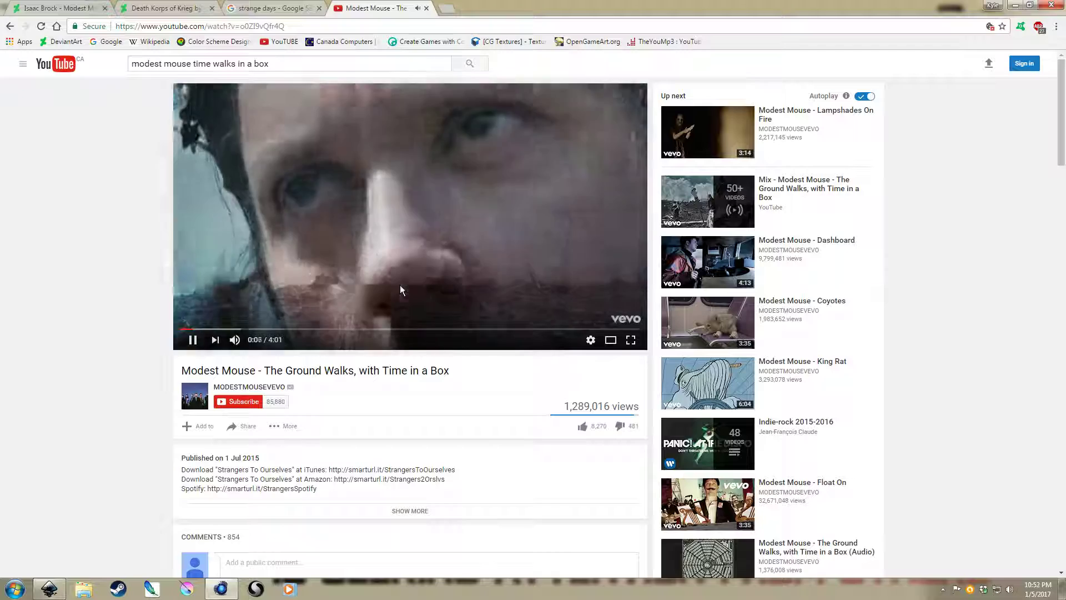
Step: Mute the music video, show it full screen, and skip through its scenes to examine the crowned characters and costumes
{"action": "left_click", "coordinate": [235, 339]}
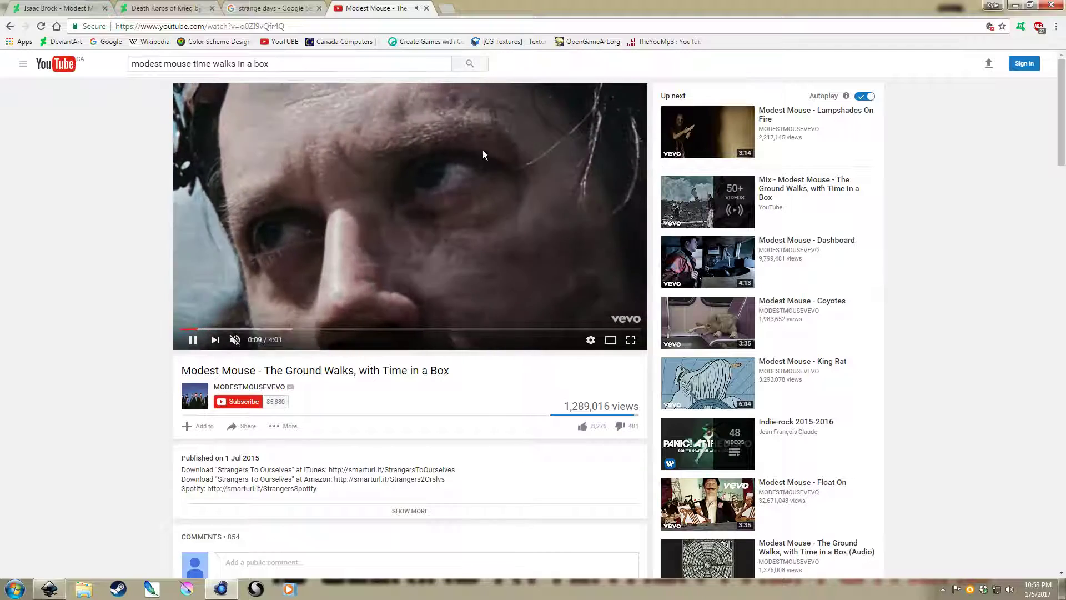
{"action": "left_click", "coordinate": [631, 340]}
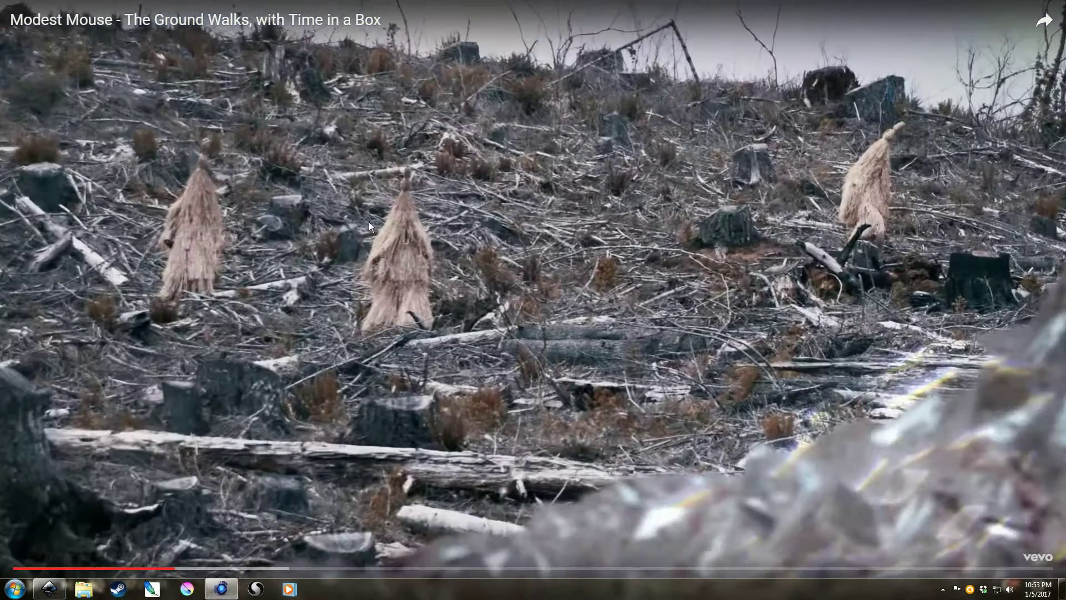
{"action": "left_click", "coordinate": [227, 569]}
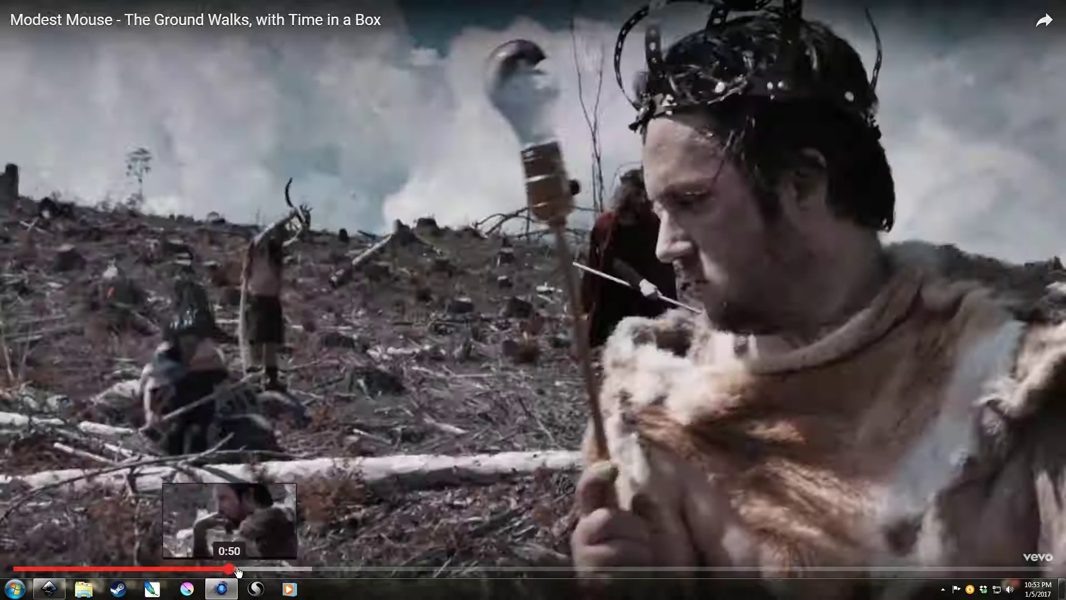
{"action": "left_click", "coordinate": [263, 569]}
{"action": "left_click_drag", "start_coordinate": [265, 569], "coordinate": [232, 569]}
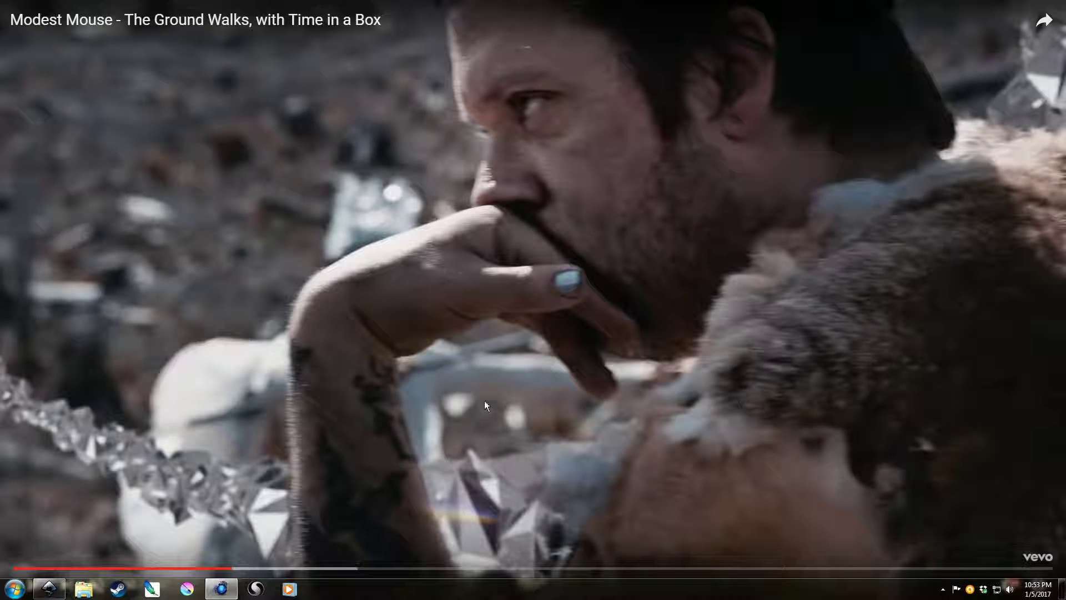
{"action": "left_click", "coordinate": [268, 569]}
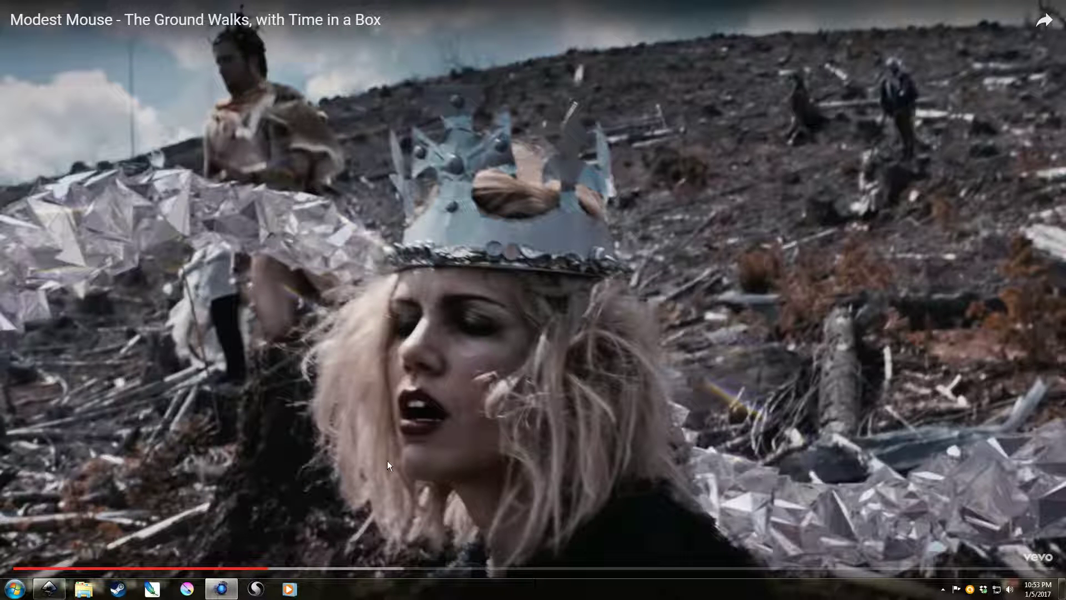
{"action": "left_click", "coordinate": [364, 569]}
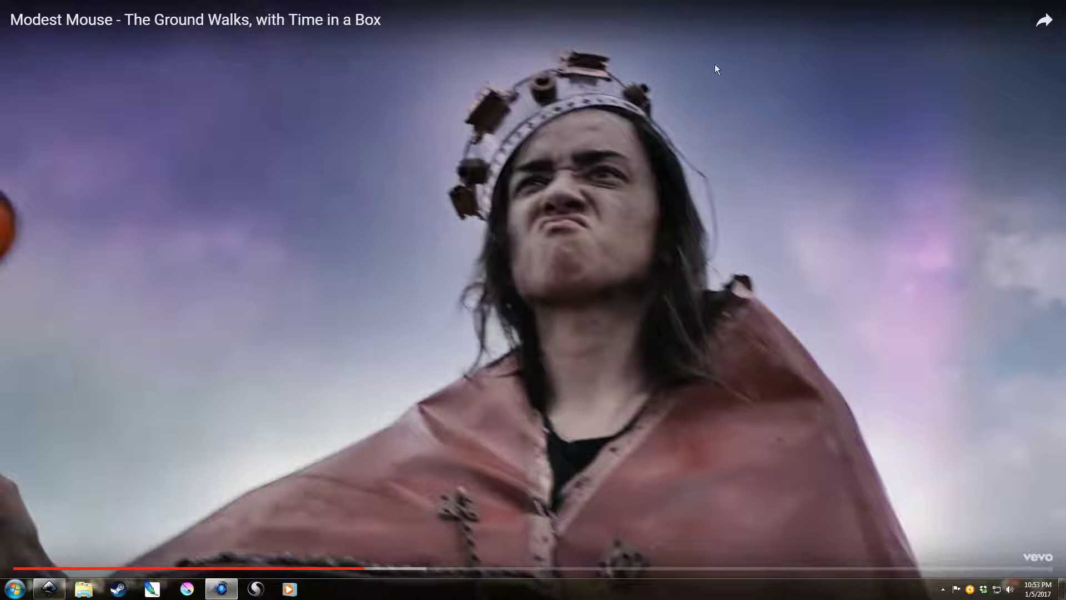
{"action": "left_click", "coordinate": [508, 569]}
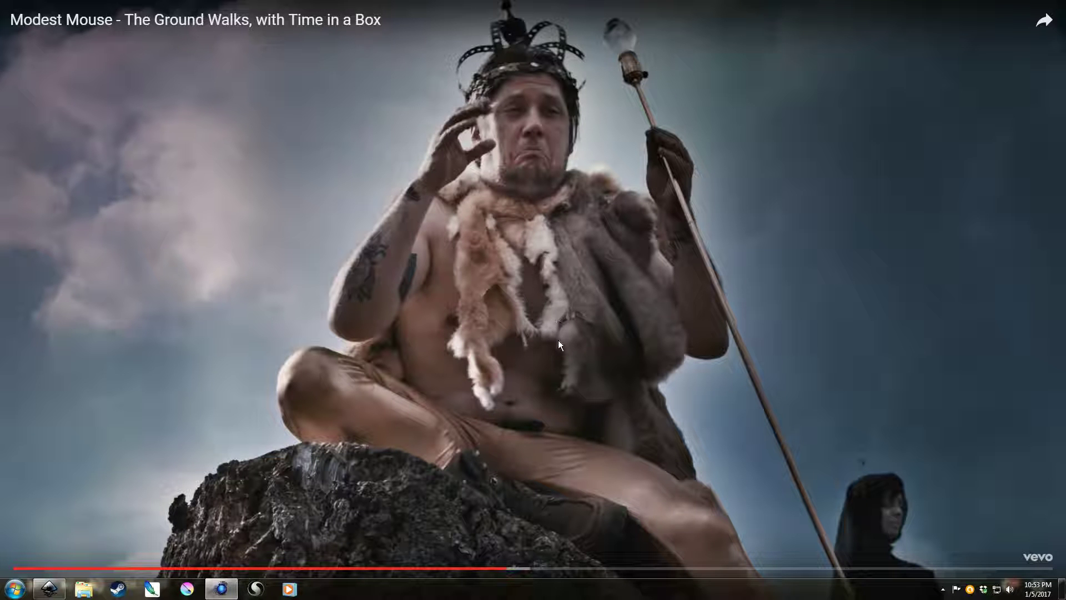
{"action": "left_click", "coordinate": [632, 569]}
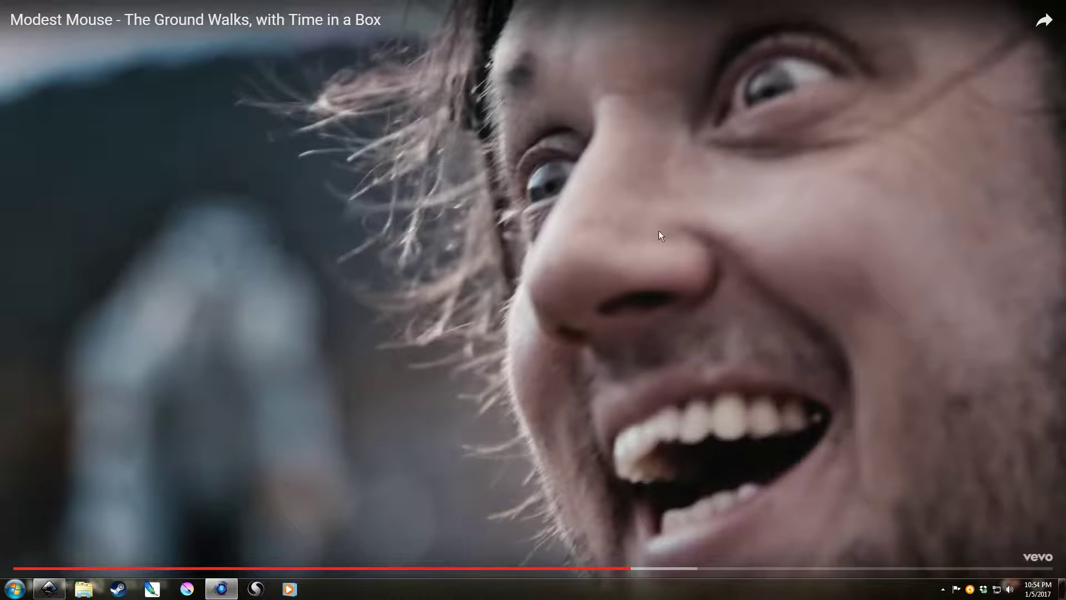
Step: Exit full screen, close the video's tab, show the Isaac Brock - Modest Mouse artwork page, and switch back to Inkscape
{"action": "key", "text": "Escape"}
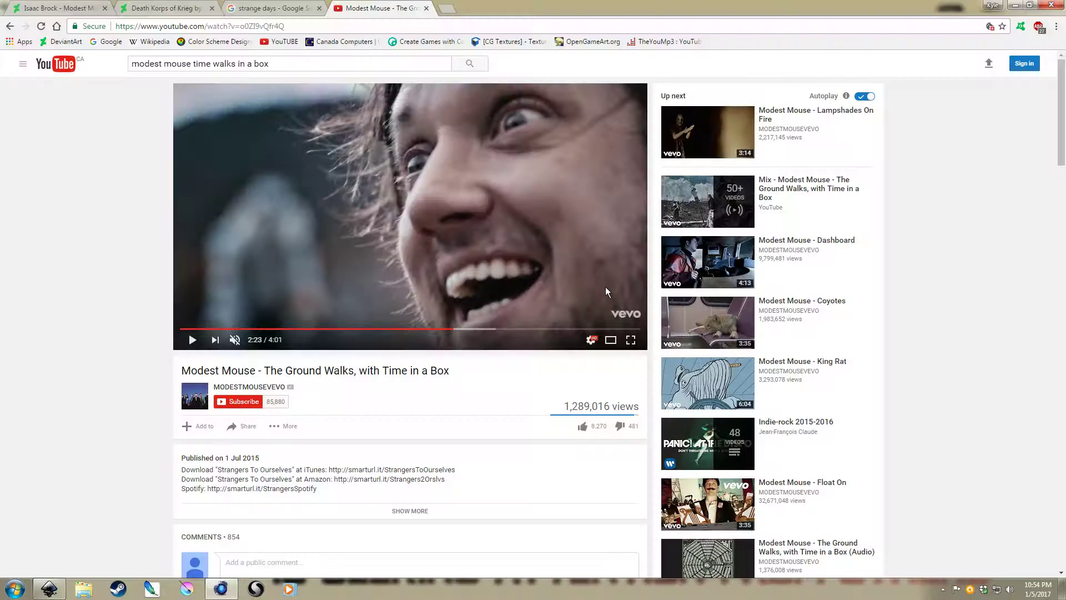
{"action": "left_click", "coordinate": [428, 7]}
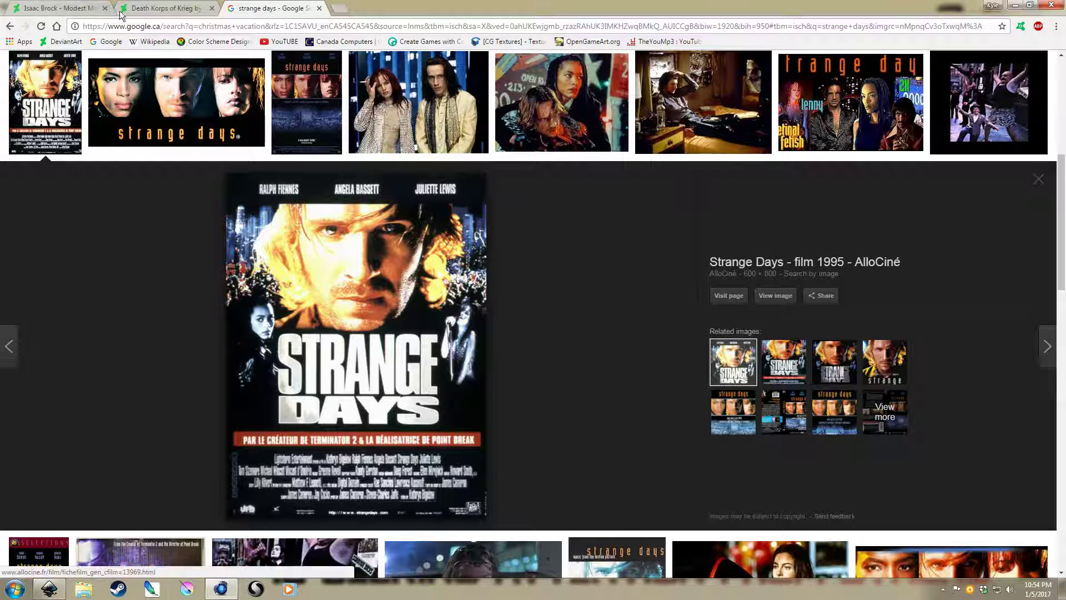
{"action": "left_click", "coordinate": [143, 8]}
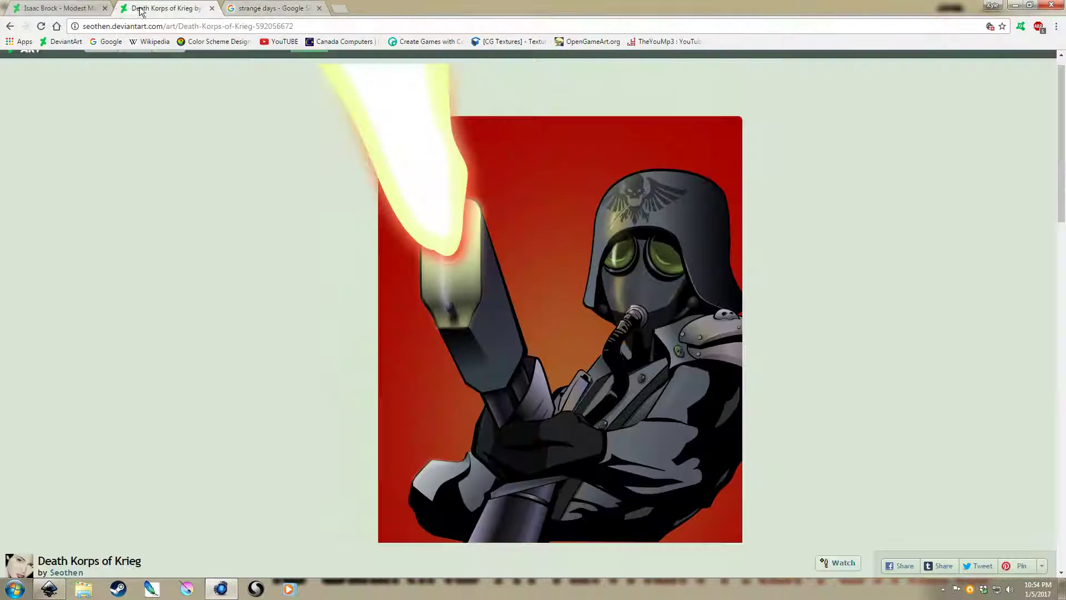
{"action": "left_click", "coordinate": [94, 10]}
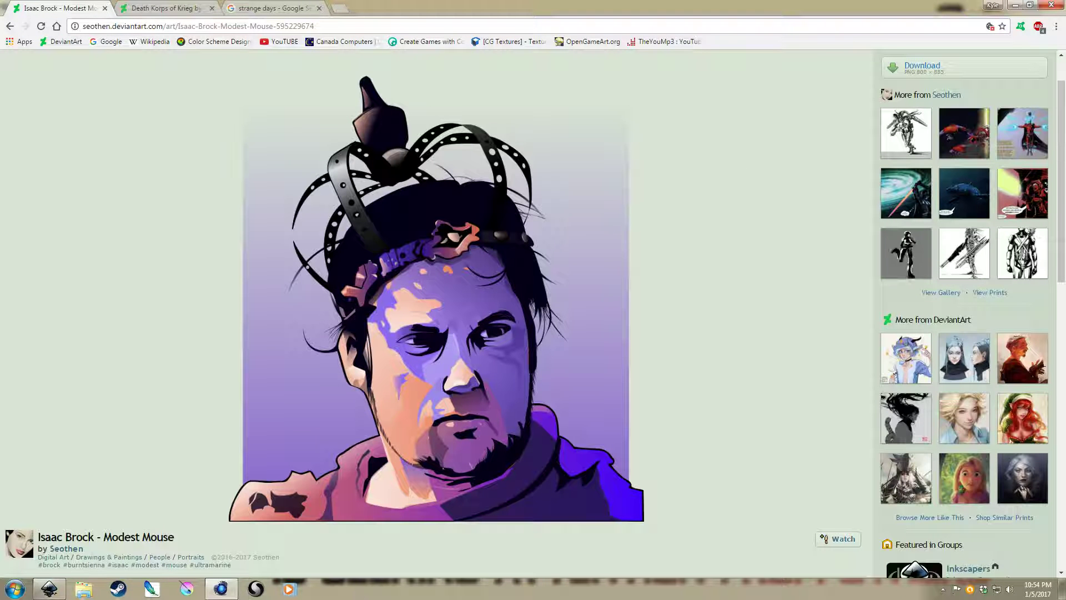
{"action": "key", "text": "alt+Tab"}
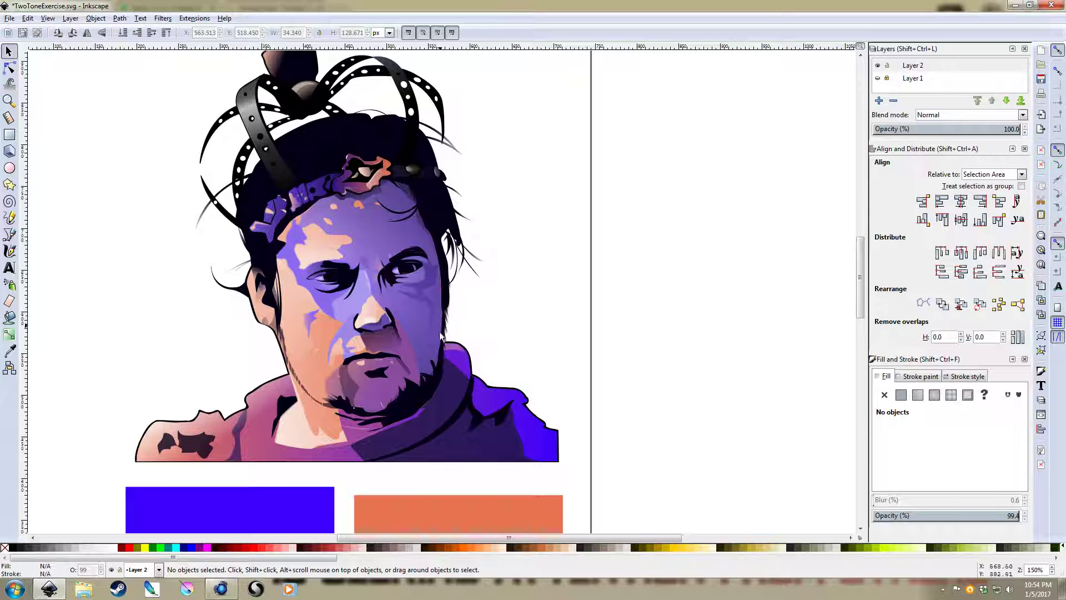
Step: Start a Bezier outline of a shoulder silhouette in the blank area beside the portrait, drawing the near shoulder up to the collar
{"action": "left_click_drag", "start_coordinate": [354, 290], "coordinate": [428, 250]}
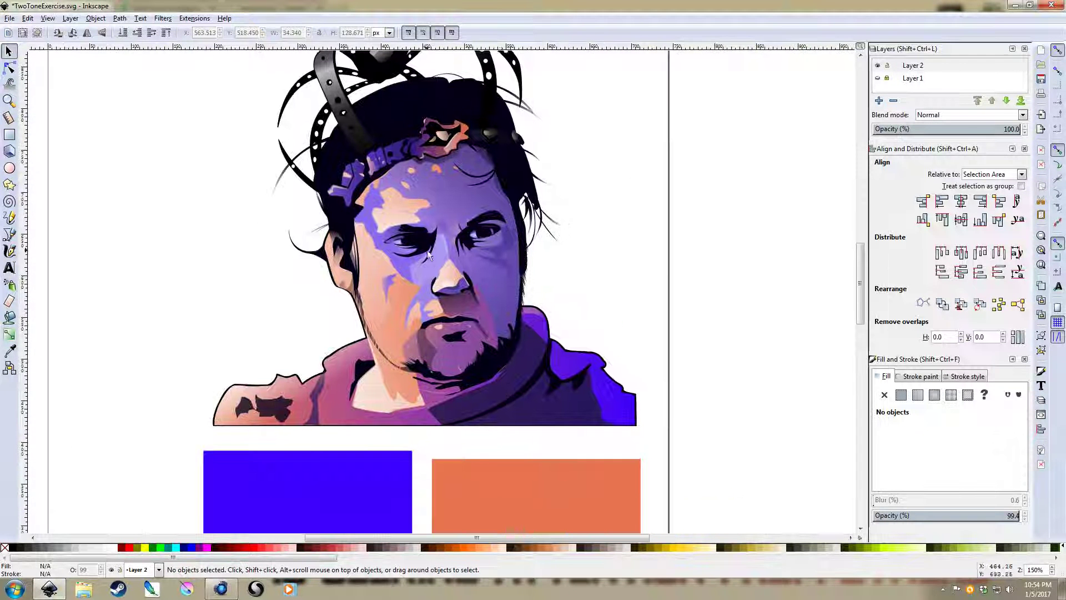
{"action": "left_click_drag", "start_coordinate": [645, 364], "coordinate": [516, 337]}
{"action": "left_click_drag", "start_coordinate": [630, 268], "coordinate": [687, 312]}
{"action": "scroll", "coordinate": [583, 286], "scroll_direction": "down", "scroll_amount": 1}
{"action": "scroll", "coordinate": [555, 319], "scroll_direction": "up", "scroll_amount": 1}
{"action": "key", "text": "b"}
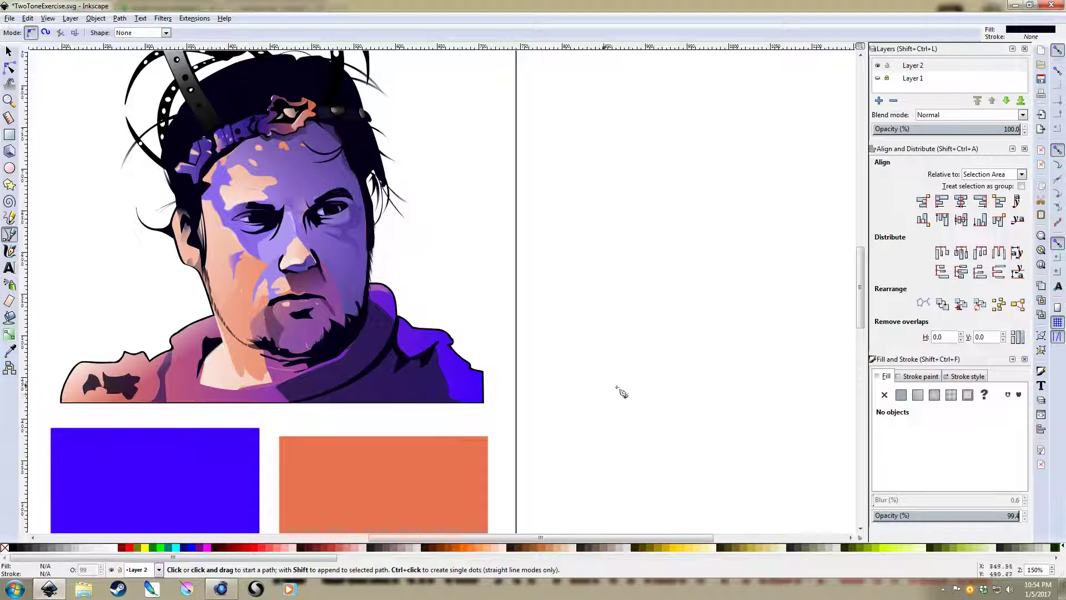
{"action": "left_click", "coordinate": [546, 404]}
{"action": "left_click_drag", "start_coordinate": [547, 357], "coordinate": [630, 346]}
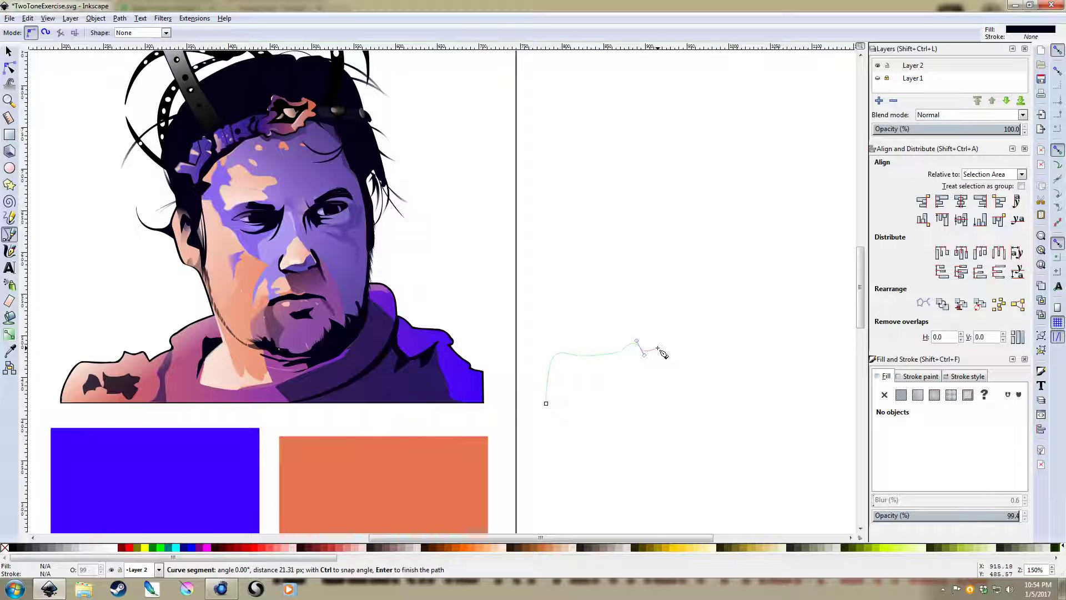
{"action": "left_click", "coordinate": [658, 346]}
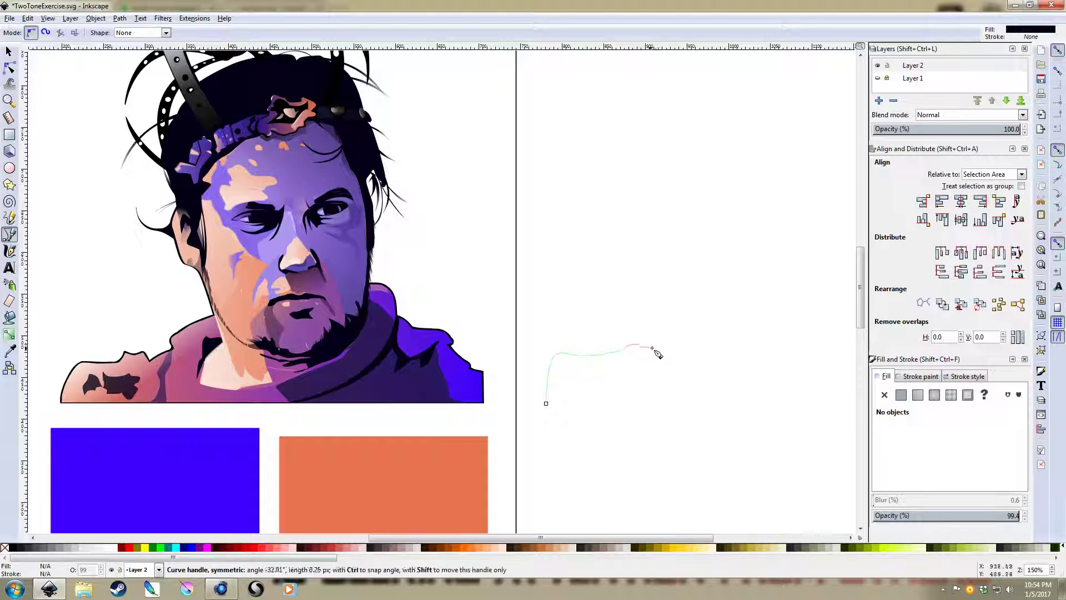
{"action": "left_click", "coordinate": [682, 357]}
{"action": "left_click", "coordinate": [696, 340]}
{"action": "left_click", "coordinate": [691, 335]}
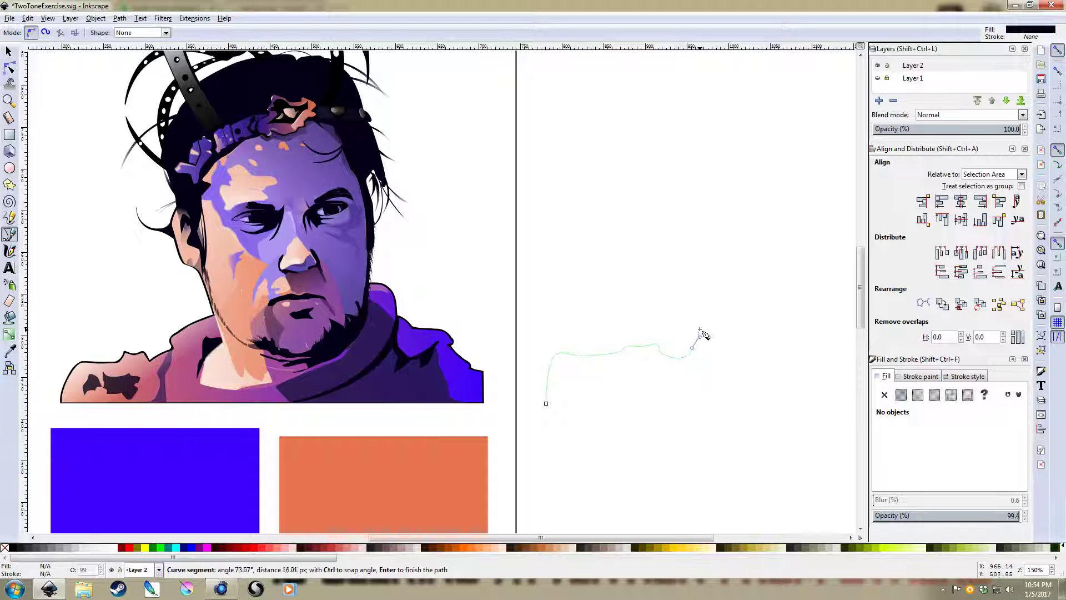
Step: Continue the outline over the collar and far shoulder, and close it along a flat base, about 606 by 154 px overall
{"action": "left_click_drag", "start_coordinate": [760, 298], "coordinate": [675, 285]}
{"action": "scroll", "coordinate": [703, 287], "scroll_direction": "down", "scroll_amount": 1}
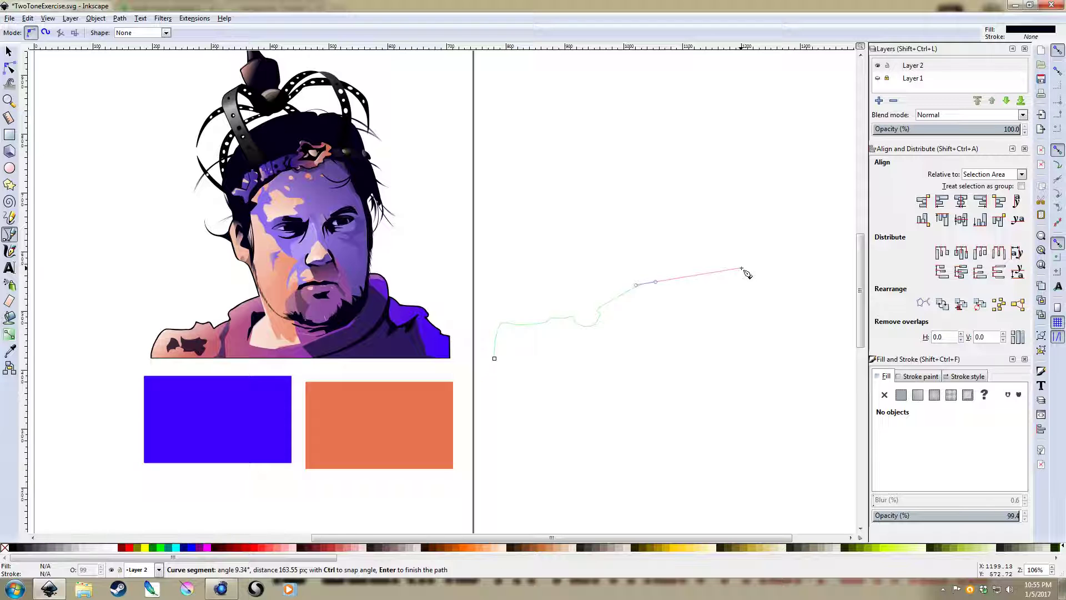
{"action": "left_click_drag", "start_coordinate": [756, 287], "coordinate": [803, 315]}
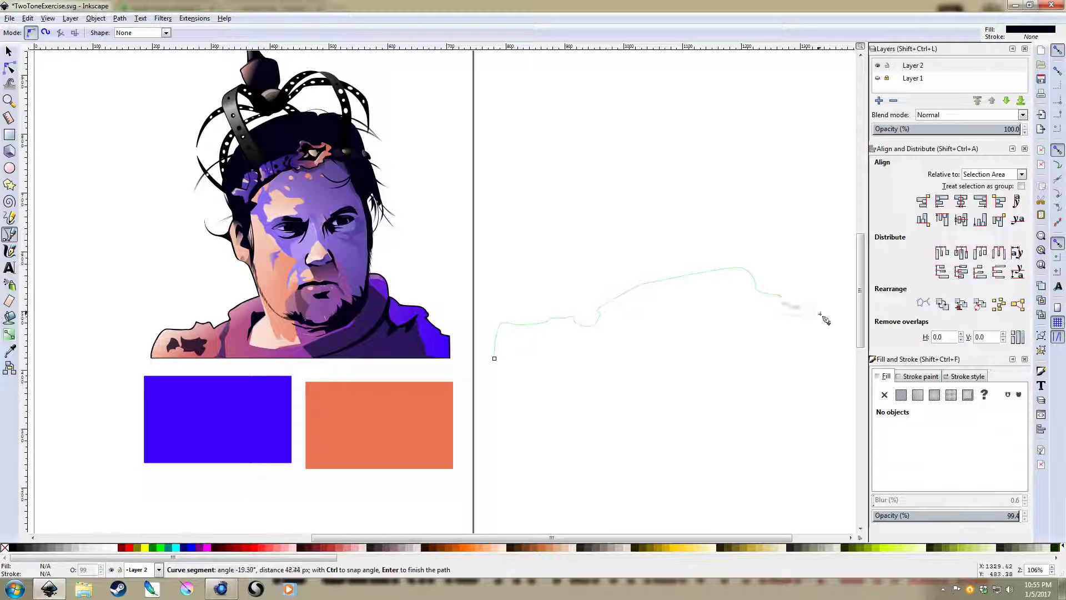
{"action": "left_click", "coordinate": [854, 333]}
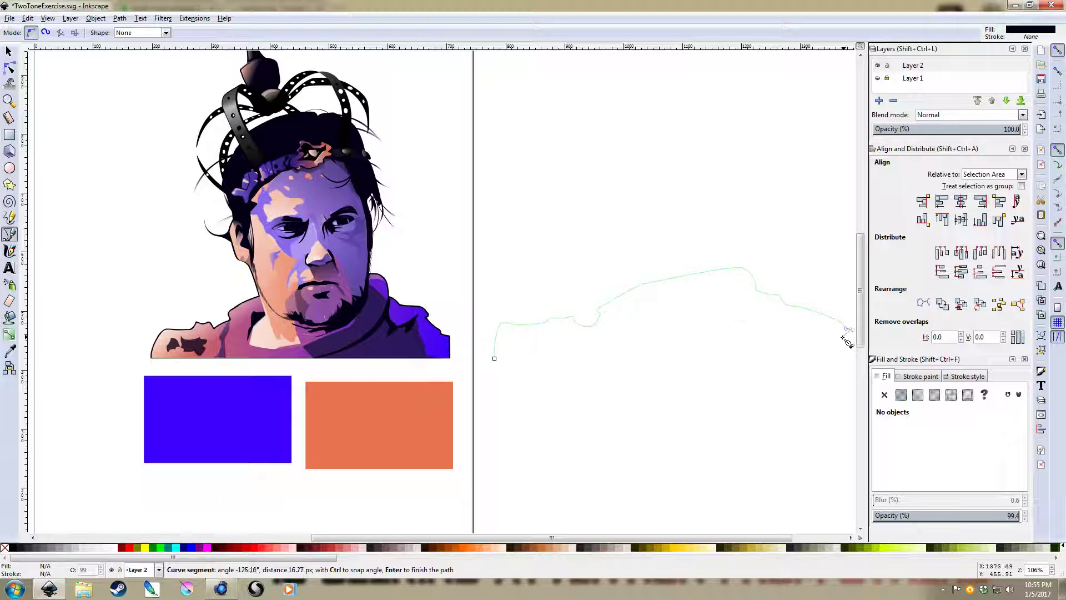
{"action": "left_click", "coordinate": [797, 370]}
{"action": "left_click", "coordinate": [441, 374]}
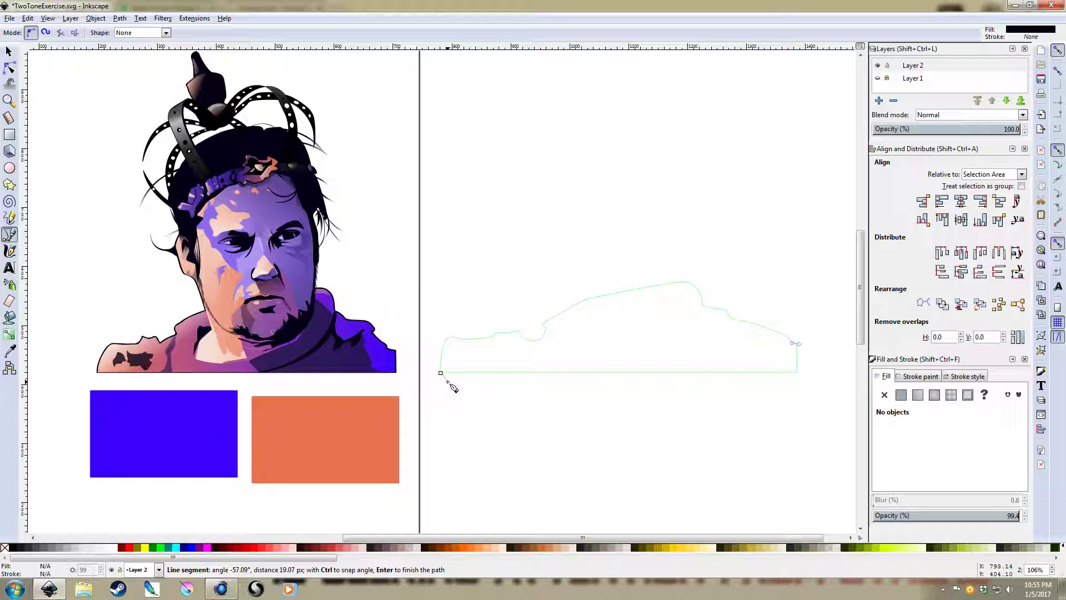
{"action": "key", "text": "Return"}
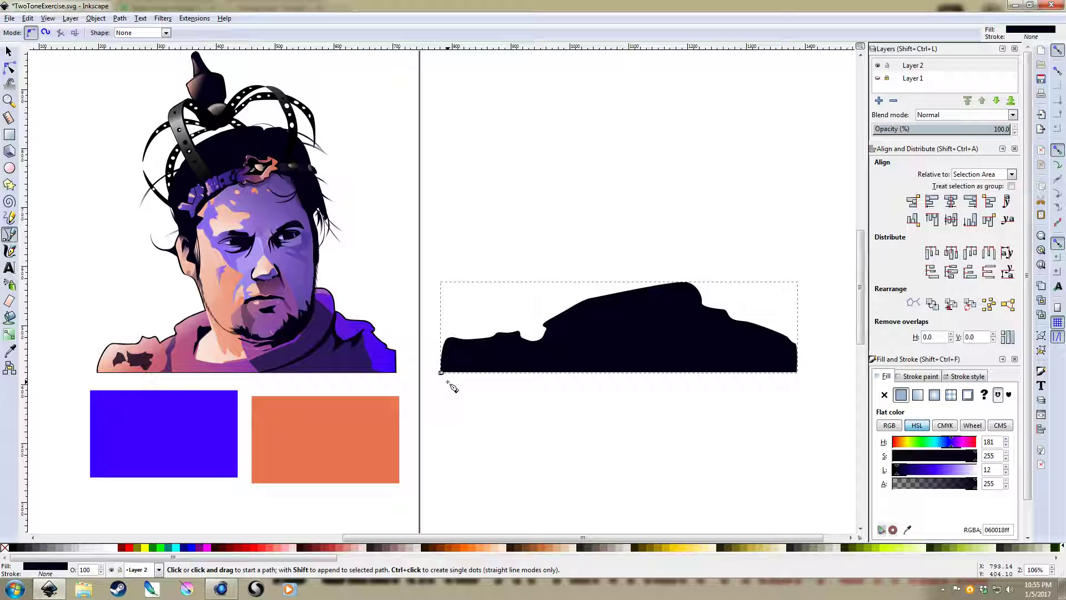
Step: Select the dark shoulder silhouette and change its flat fill to a linear gradient with editable handles
{"action": "key", "text": "F1"}
{"action": "left_click", "coordinate": [618, 222]}
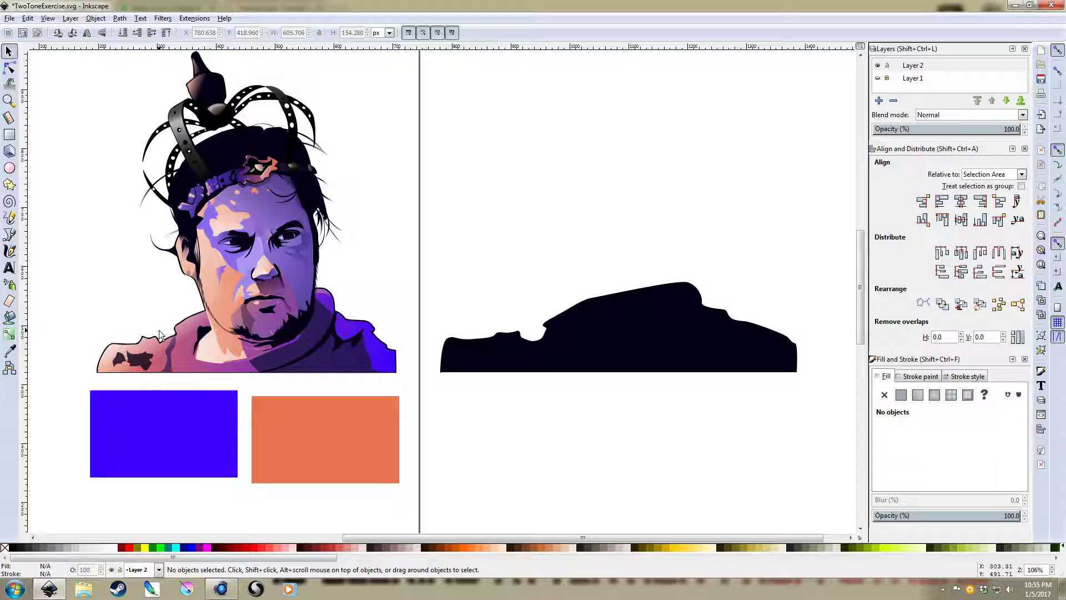
{"action": "left_click", "coordinate": [694, 337]}
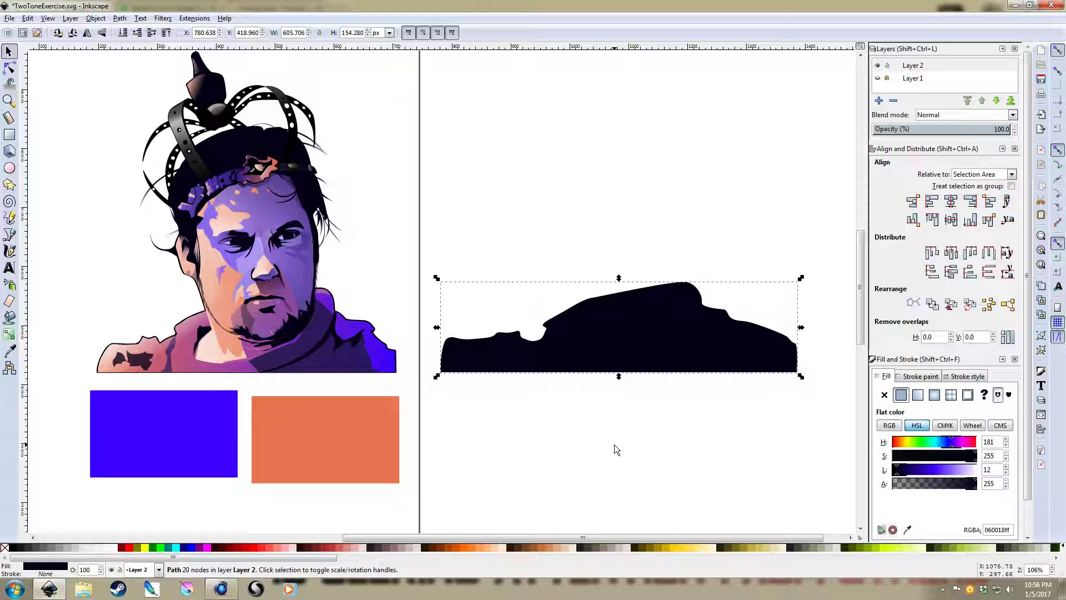
{"action": "left_click", "coordinate": [920, 394]}
{"action": "key", "text": "g"}
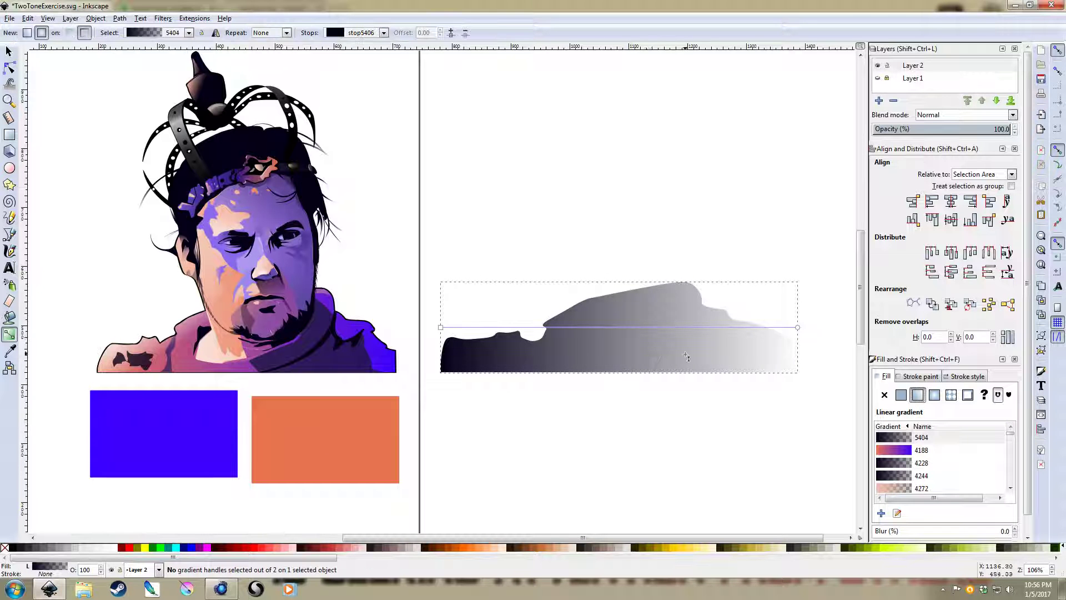
Step: Set the gradient's starting stop at the near shoulder to the color sampled from the orange swatch
{"action": "left_click", "coordinate": [441, 328]}
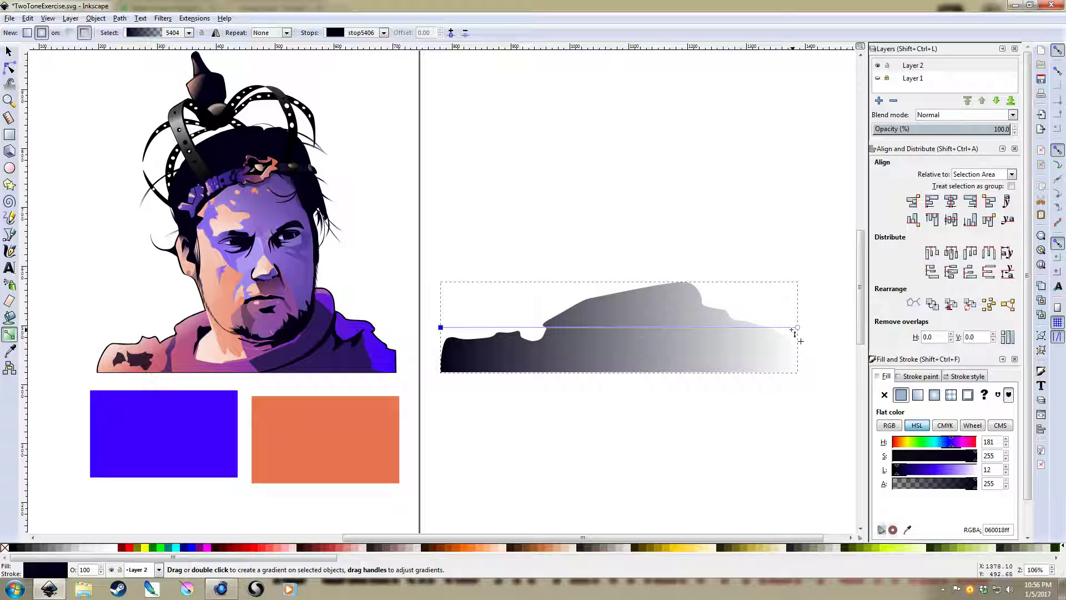
{"action": "key", "text": "d"}
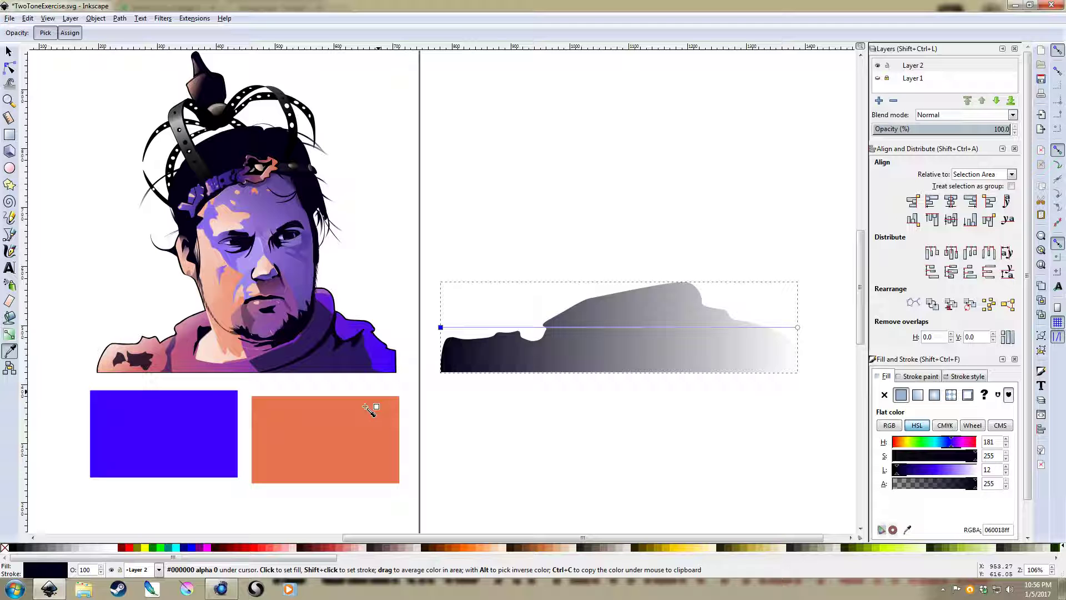
{"action": "left_click", "coordinate": [350, 426]}
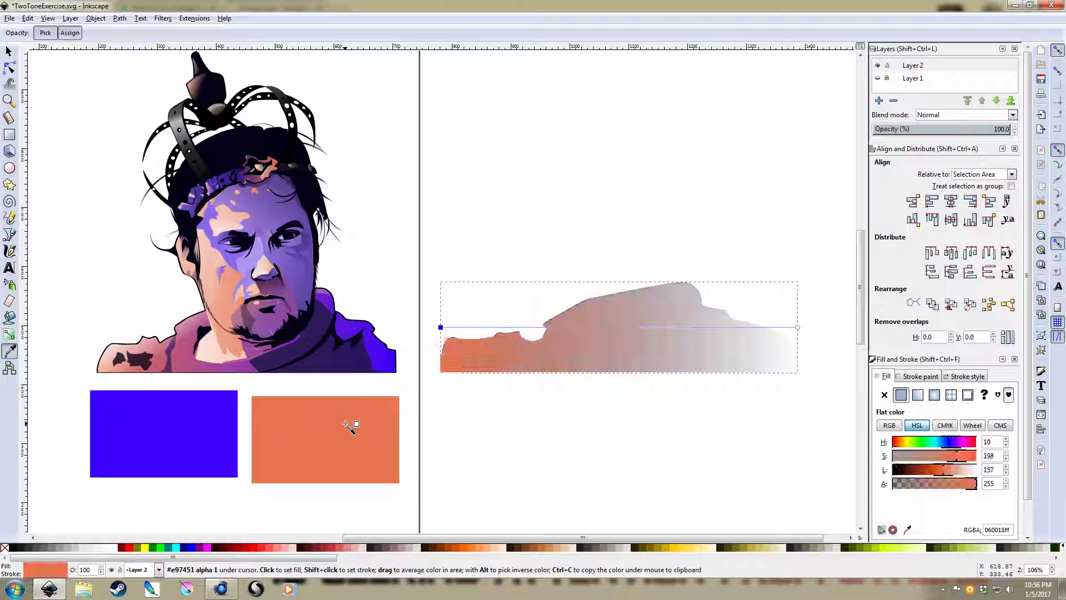
Step: Set the gradient's end stop at the far shoulder to the color sampled from the blue swatch, and deselect the silhouette
{"action": "left_click", "coordinate": [797, 328]}
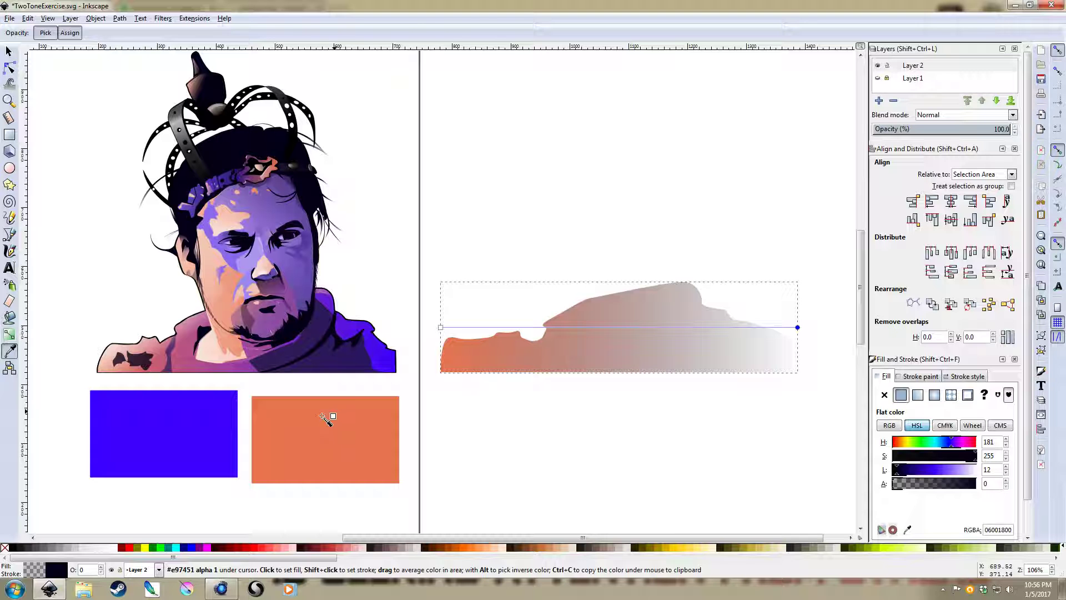
{"action": "key", "text": "g"}
{"action": "left_click", "coordinate": [200, 432]}
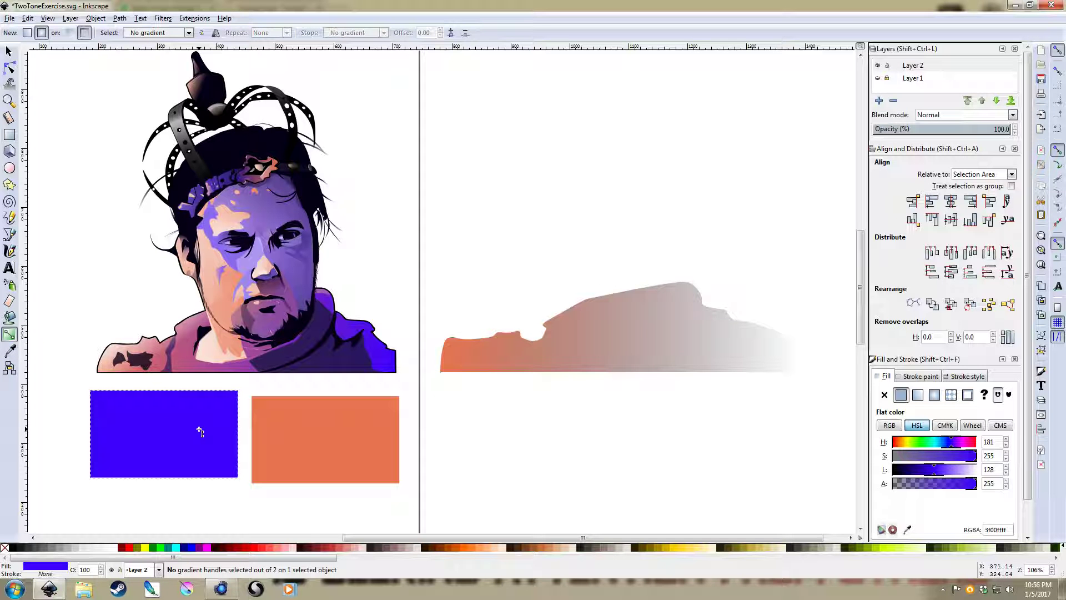
{"action": "left_click", "coordinate": [762, 345]}
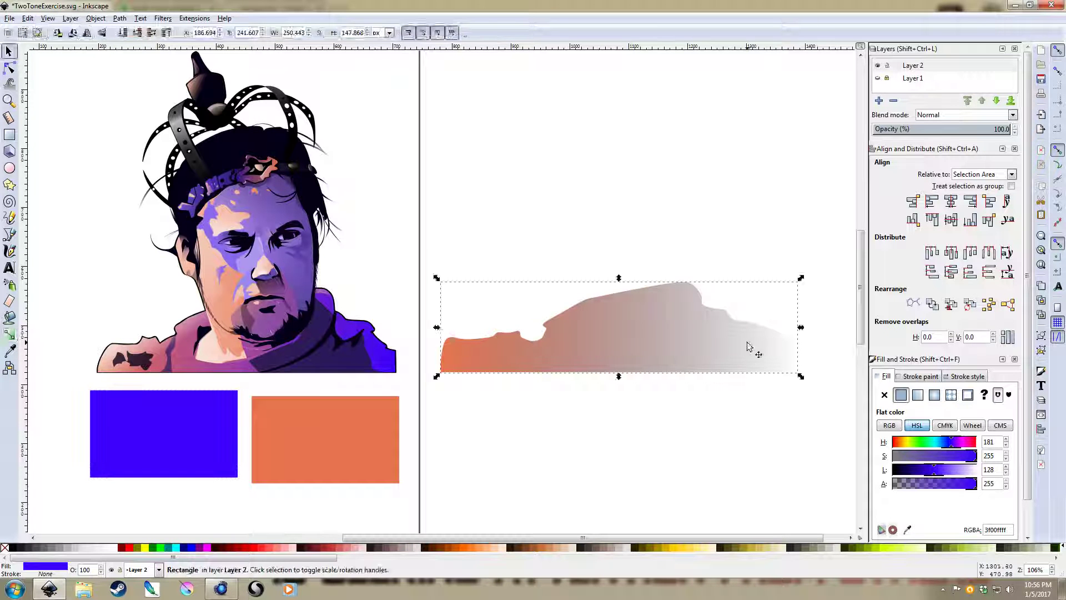
{"action": "left_click", "coordinate": [798, 327]}
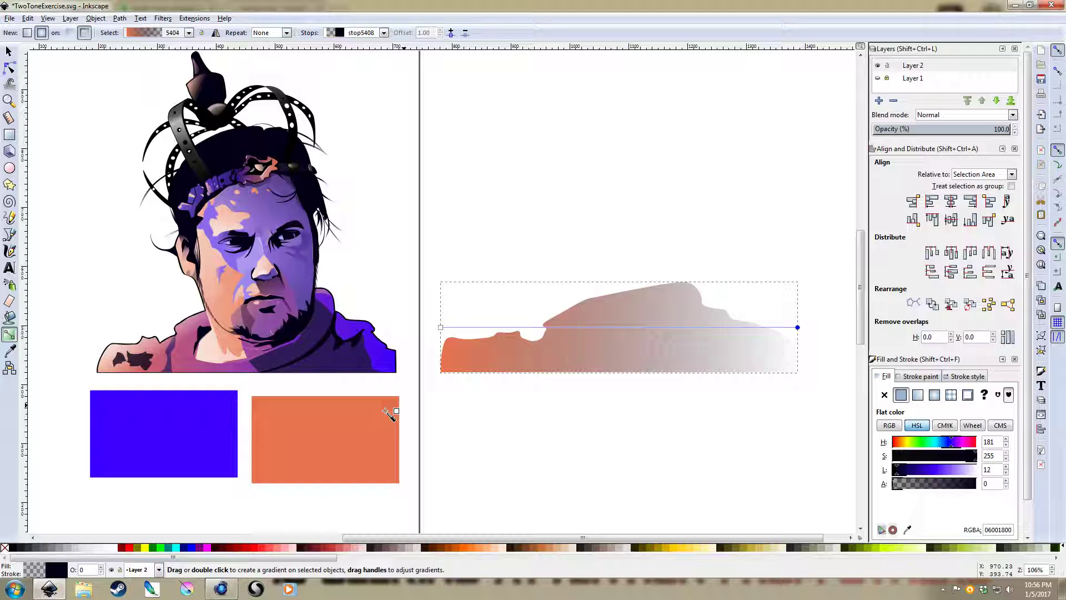
{"action": "key", "text": "d"}
{"action": "left_click", "coordinate": [222, 444]}
{"action": "key", "text": "s"}
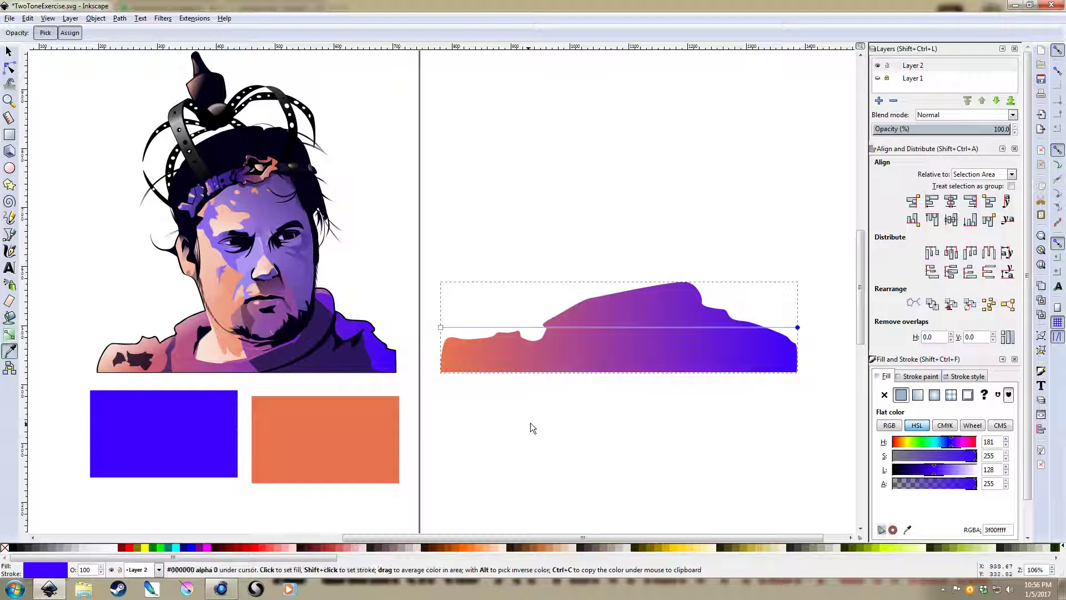
{"action": "left_click", "coordinate": [530, 422]}
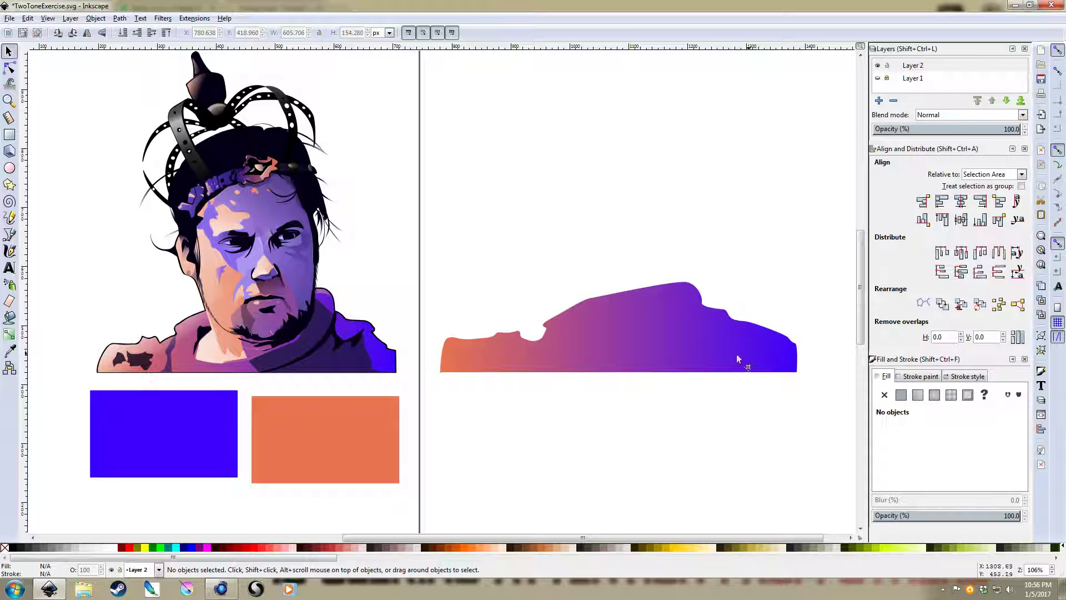
Step: Examine the dark outline around the portrait's clothing and compare it with the edge of the gradient silhouette
{"action": "left_click", "coordinate": [600, 358]}
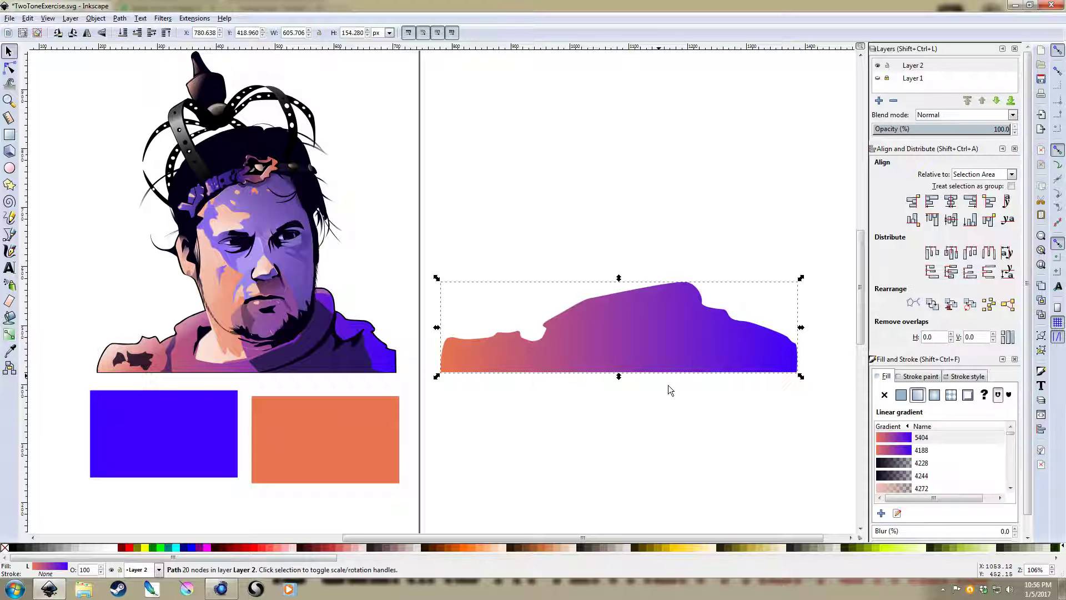
{"action": "left_click", "coordinate": [675, 400]}
{"action": "left_click", "coordinate": [719, 352]}
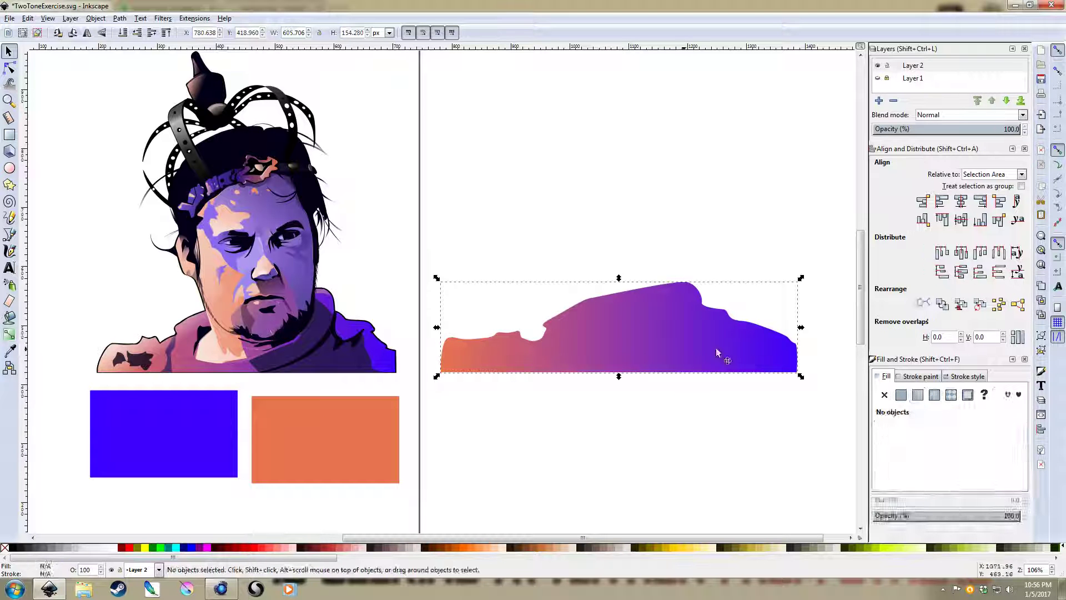
{"action": "scroll", "coordinate": [258, 310], "scroll_direction": "up", "scroll_amount": 3, "text": "ctrl"}
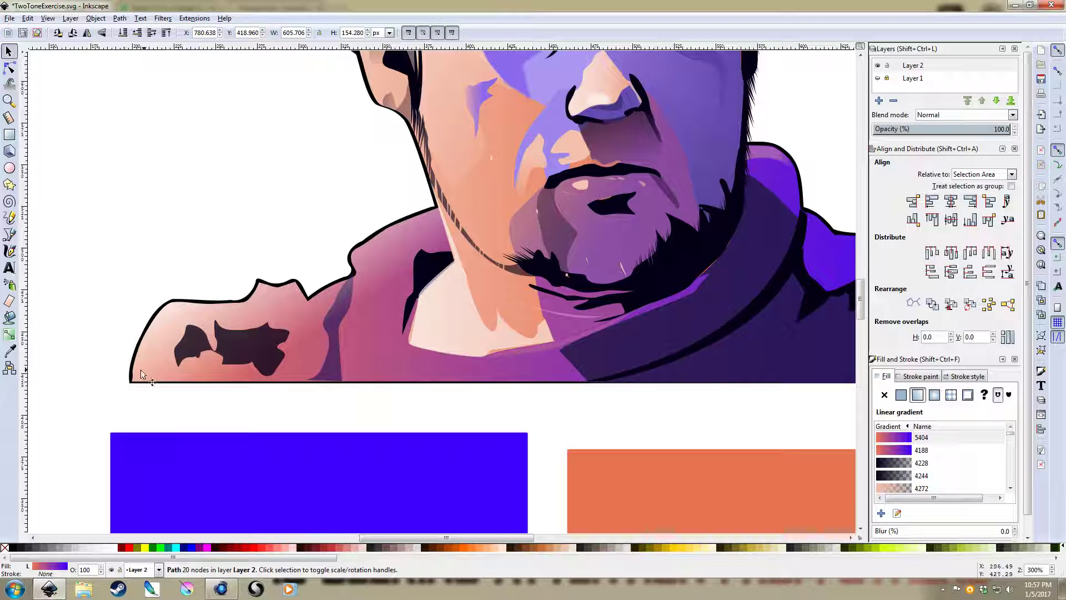
{"action": "left_click_drag", "start_coordinate": [440, 201], "coordinate": [34, 289]}
{"action": "scroll", "coordinate": [600, 348], "scroll_direction": "down", "scroll_amount": 1}
{"action": "left_click_drag", "start_coordinate": [473, 340], "coordinate": [103, 273]}
{"action": "scroll", "coordinate": [568, 335], "scroll_direction": "down", "scroll_amount": 1}
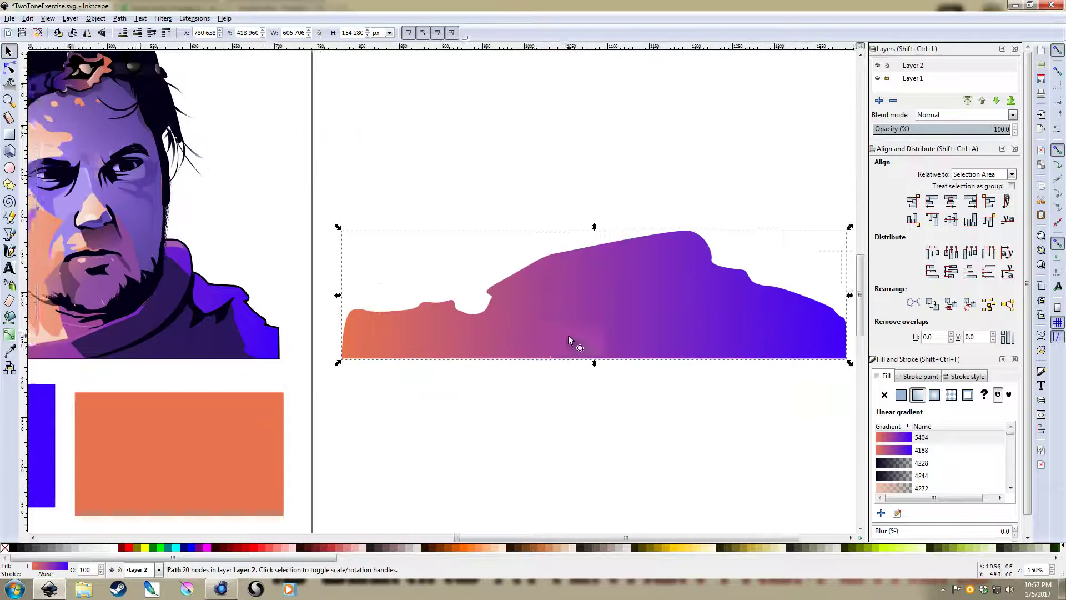
{"action": "left_click_drag", "start_coordinate": [555, 336], "coordinate": [488, 362]}
{"action": "key", "text": "Escape"}
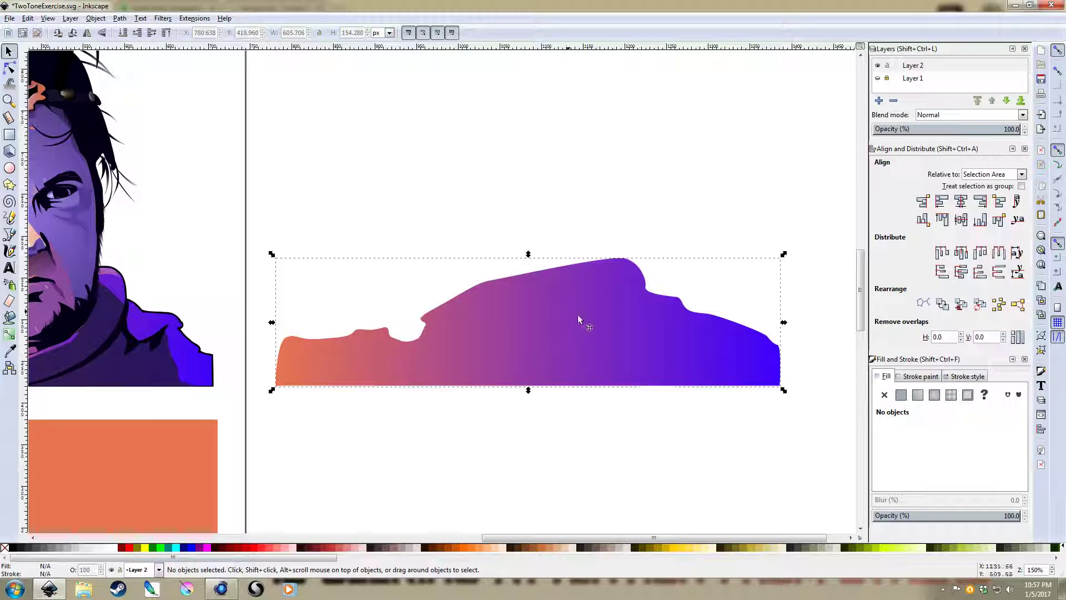
Step: Duplicate the gradient silhouette in place and give the copy a flat fill sampled from the blue swatch, with lightness reduced to 12
{"action": "left_click", "coordinate": [578, 319]}
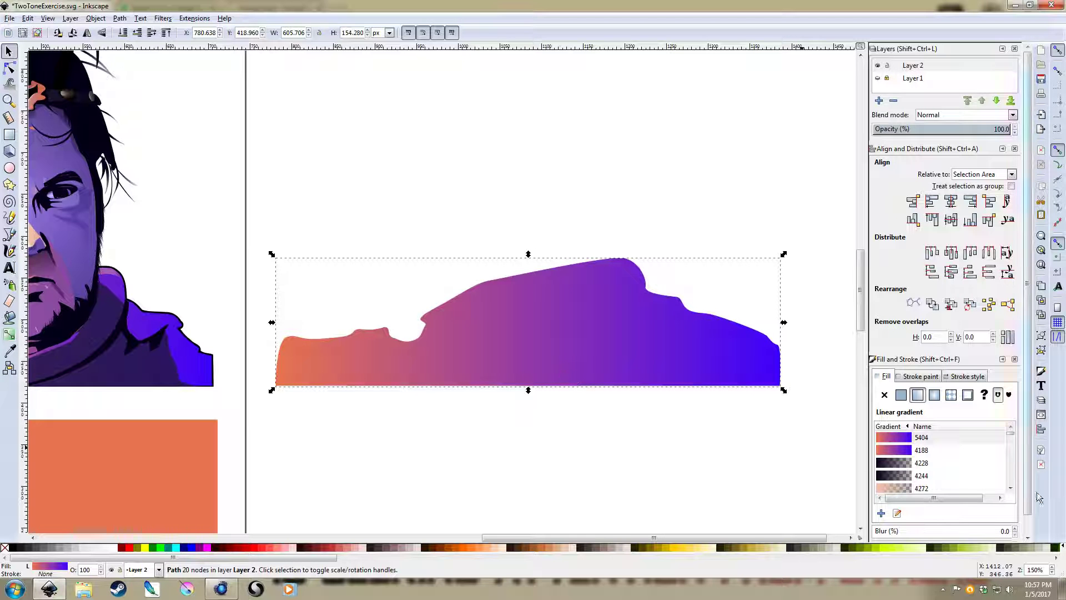
{"action": "left_click", "coordinate": [901, 395]}
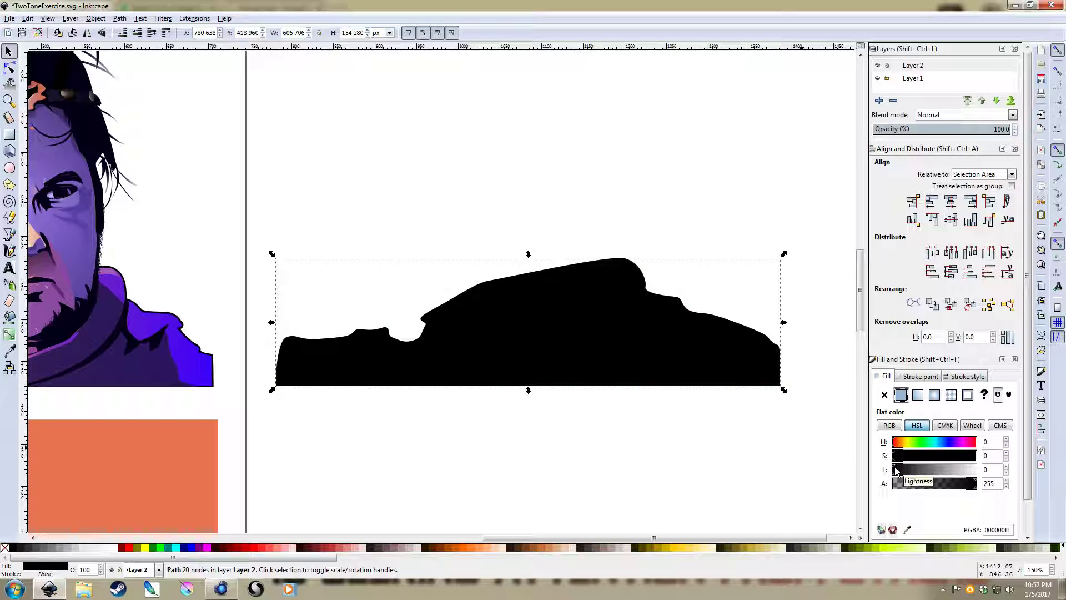
{"action": "scroll", "coordinate": [397, 367], "scroll_direction": "down", "scroll_amount": 1}
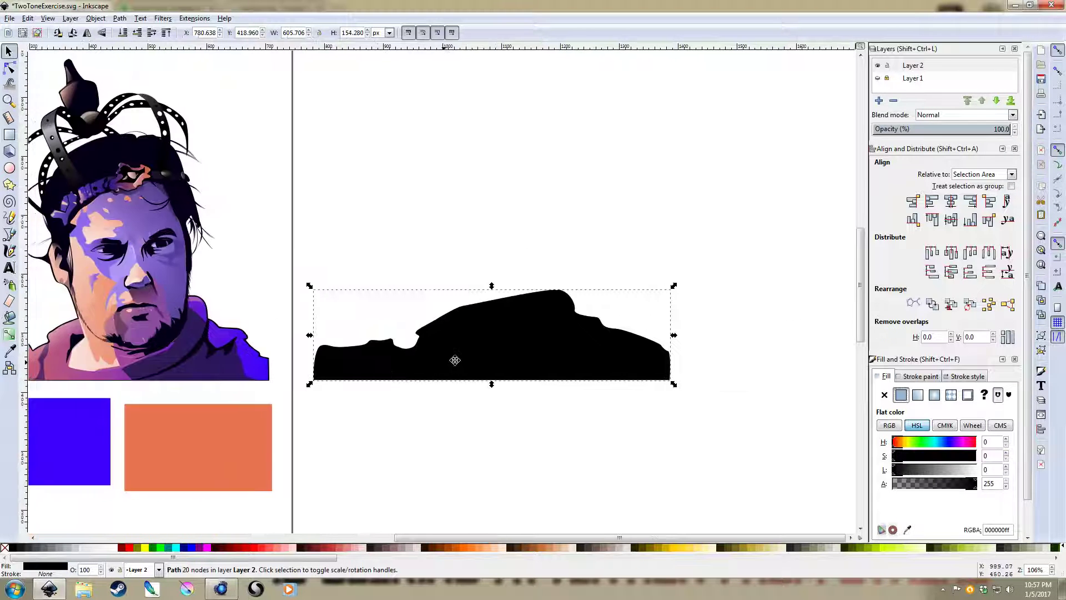
{"action": "left_click_drag", "start_coordinate": [455, 360], "coordinate": [528, 362]}
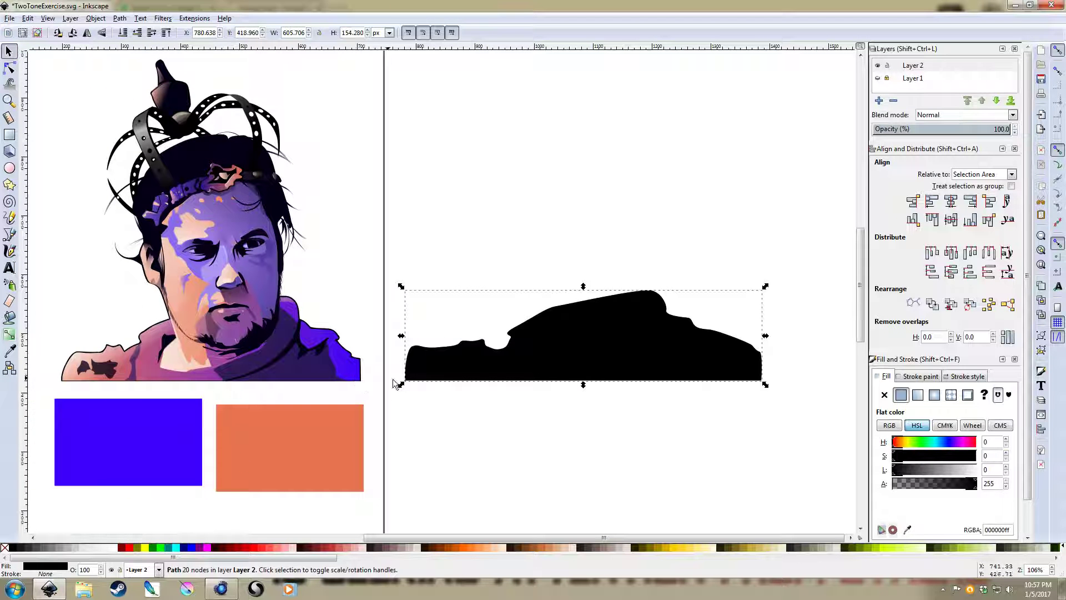
{"action": "key", "text": "d"}
{"action": "left_click", "coordinate": [155, 444]}
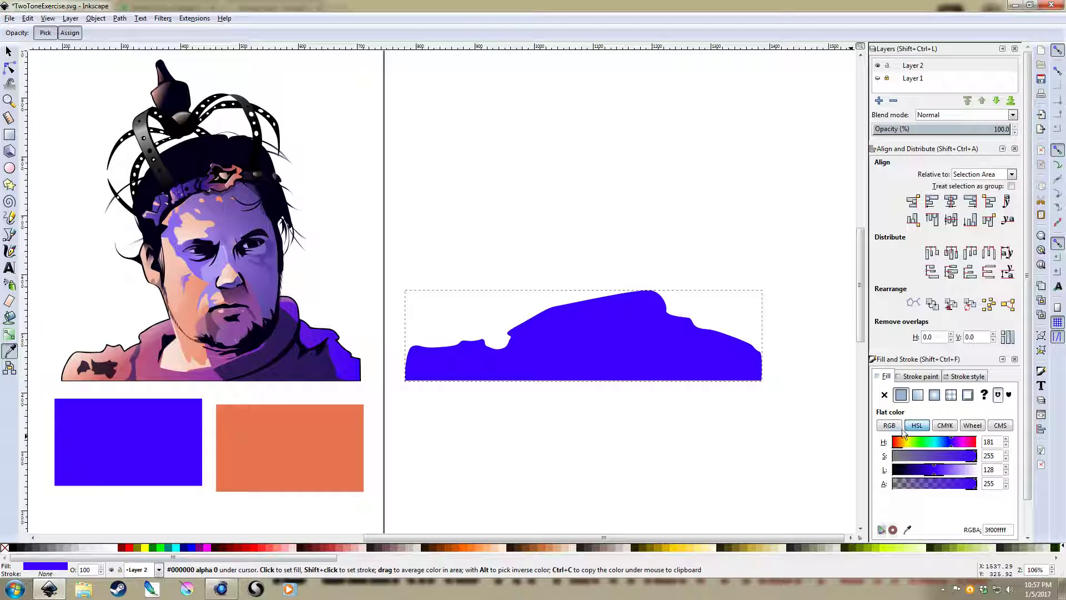
{"action": "left_click", "coordinate": [897, 469]}
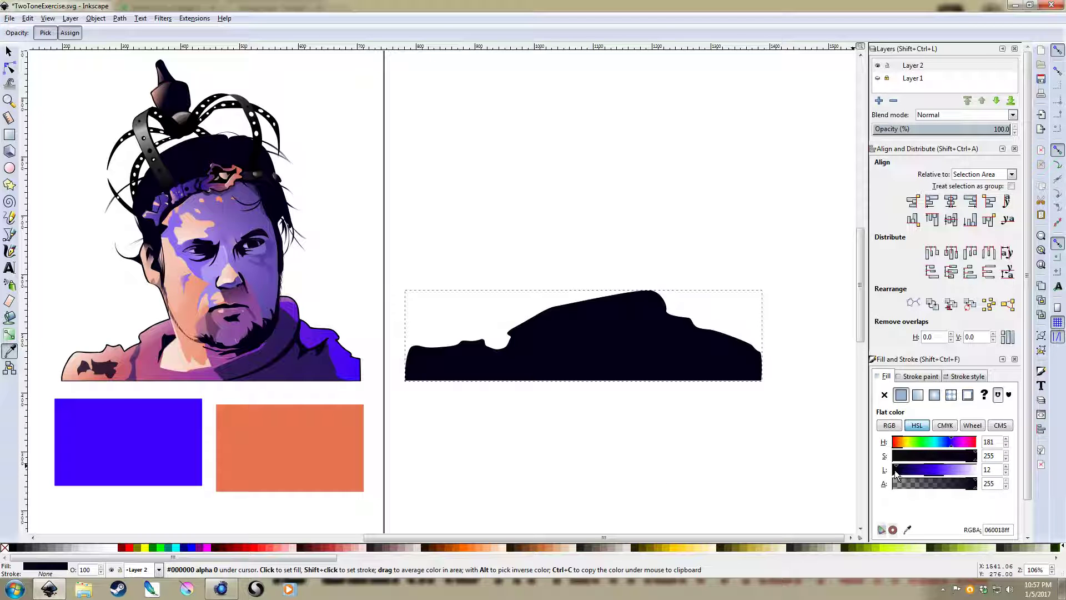
Step: Select the dark silhouette and lower it behind the gradient silhouette
{"action": "left_click", "coordinate": [9, 52]}
{"action": "left_click", "coordinate": [554, 301]}
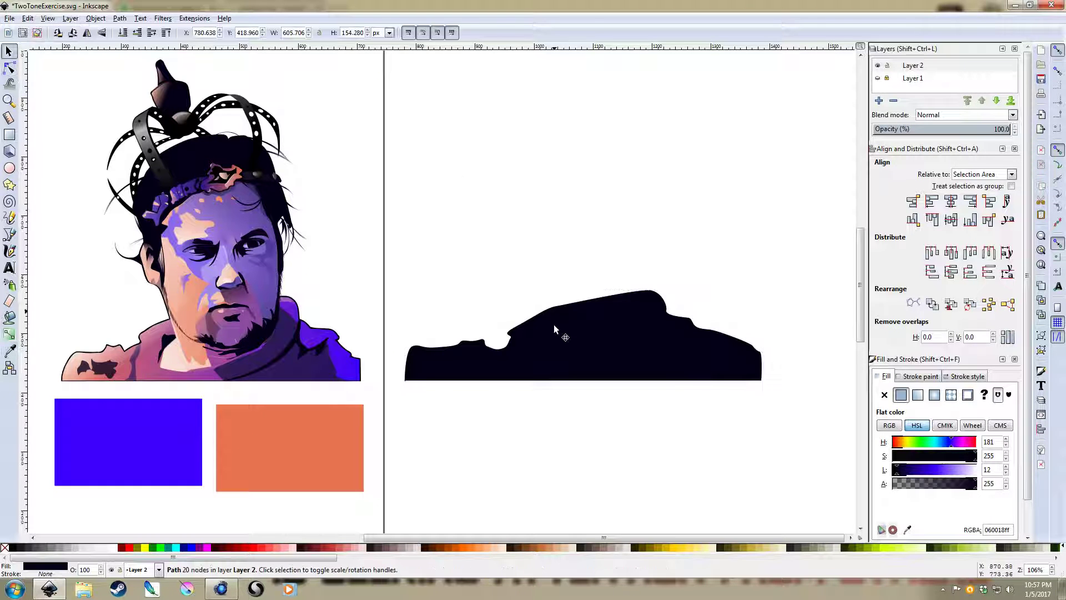
{"action": "scroll", "coordinate": [546, 332], "scroll_direction": "up", "scroll_amount": 1}
{"action": "scroll", "coordinate": [547, 332], "scroll_direction": "up", "scroll_amount": 1}
{"action": "left_click", "coordinate": [572, 338]}
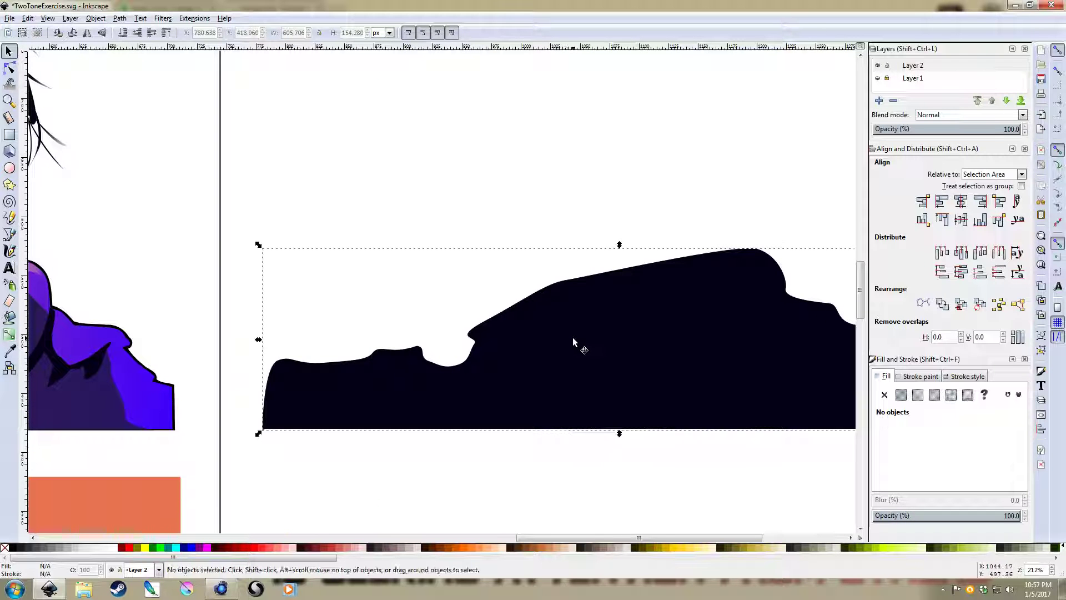
{"action": "key", "text": "ctrl+shift+v"}
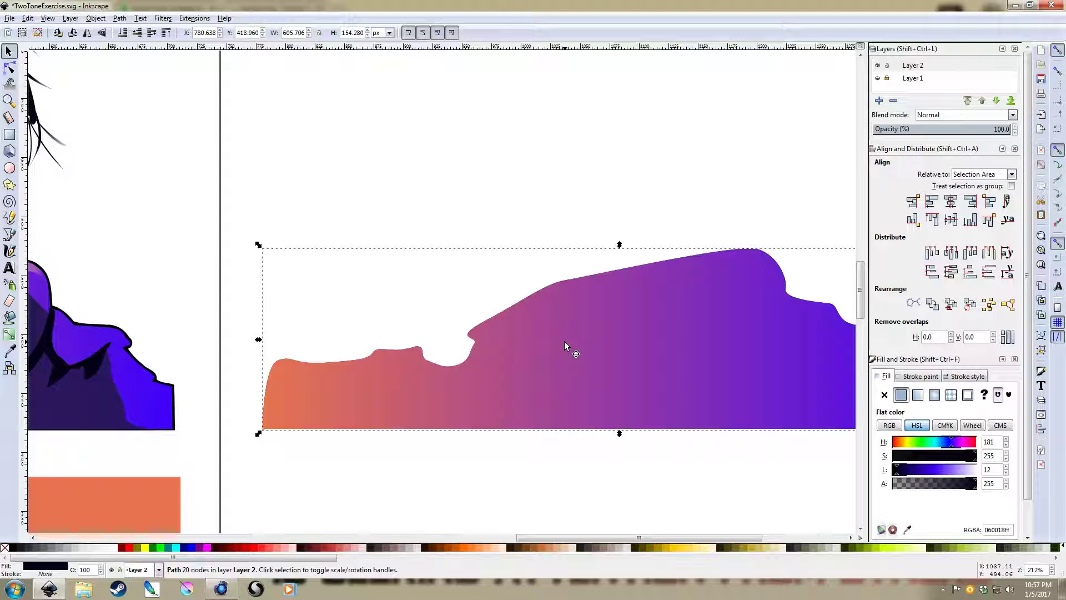
Step: Stretch the dark silhouette about its center to about 617 by 165 px, forming an outline around the gradient shape
{"action": "left_click_drag", "start_coordinate": [661, 315], "coordinate": [507, 298]}
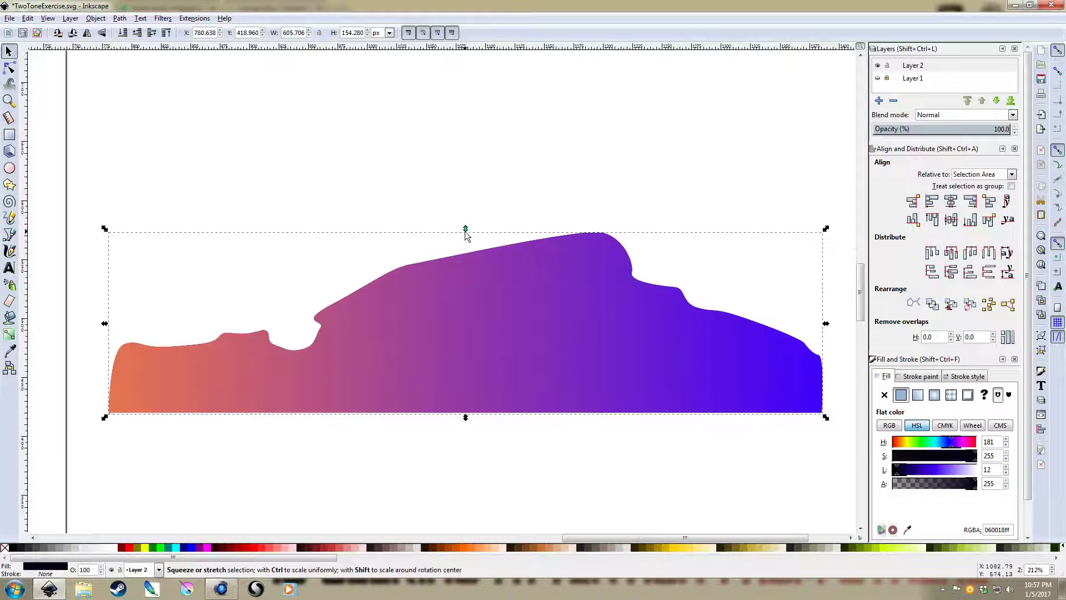
{"action": "left_click_drag", "start_coordinate": [466, 232], "coordinate": [466, 229]}
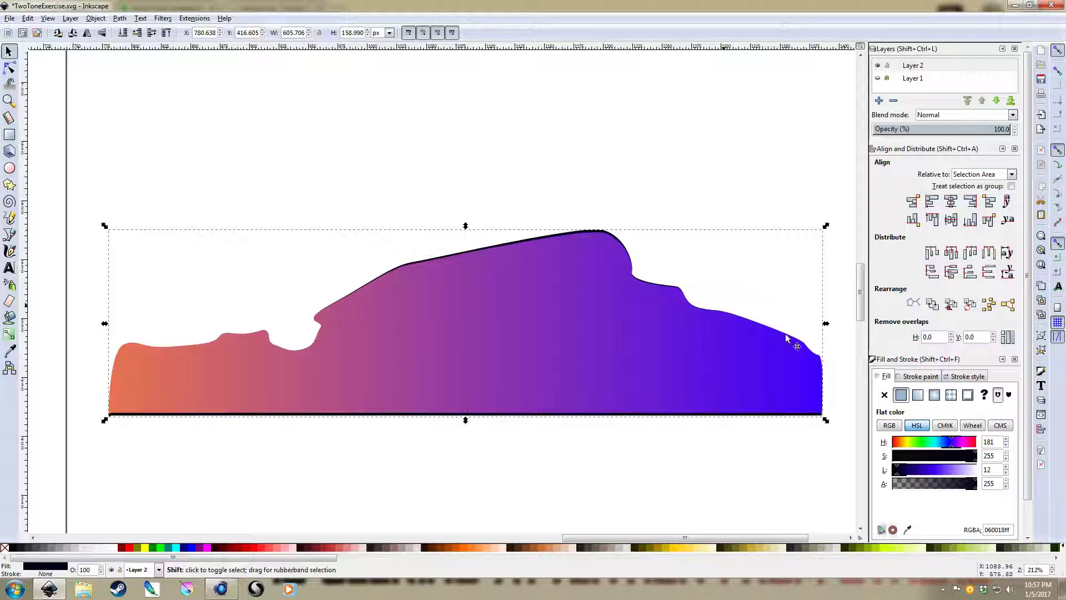
{"action": "left_click_drag", "start_coordinate": [826, 325], "coordinate": [831, 325]}
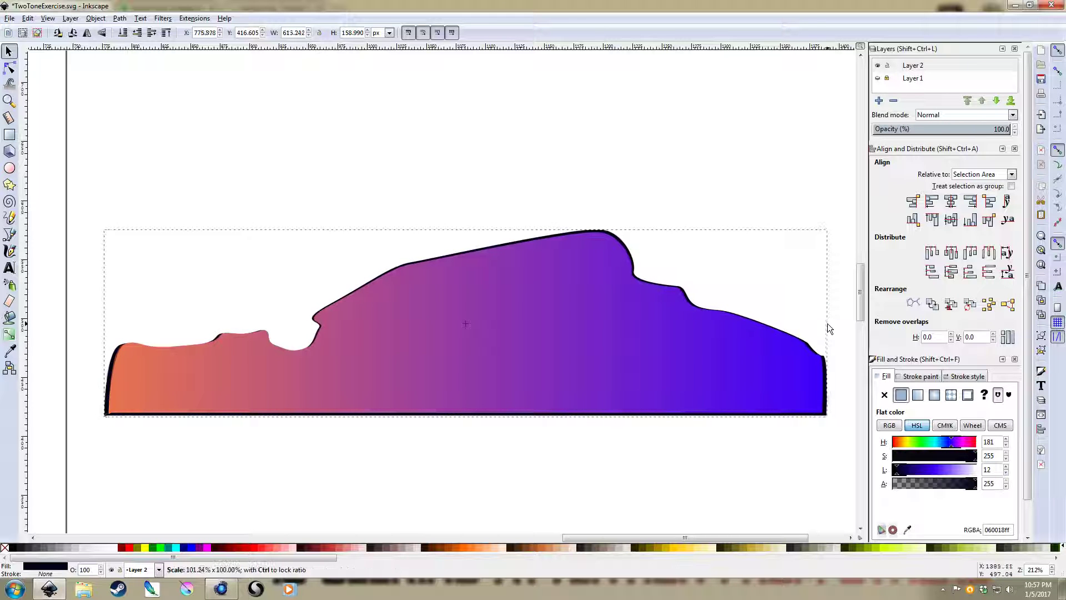
{"action": "left_click_drag", "start_coordinate": [465, 226], "coordinate": [466, 221]}
{"action": "left_click", "coordinate": [506, 176]}
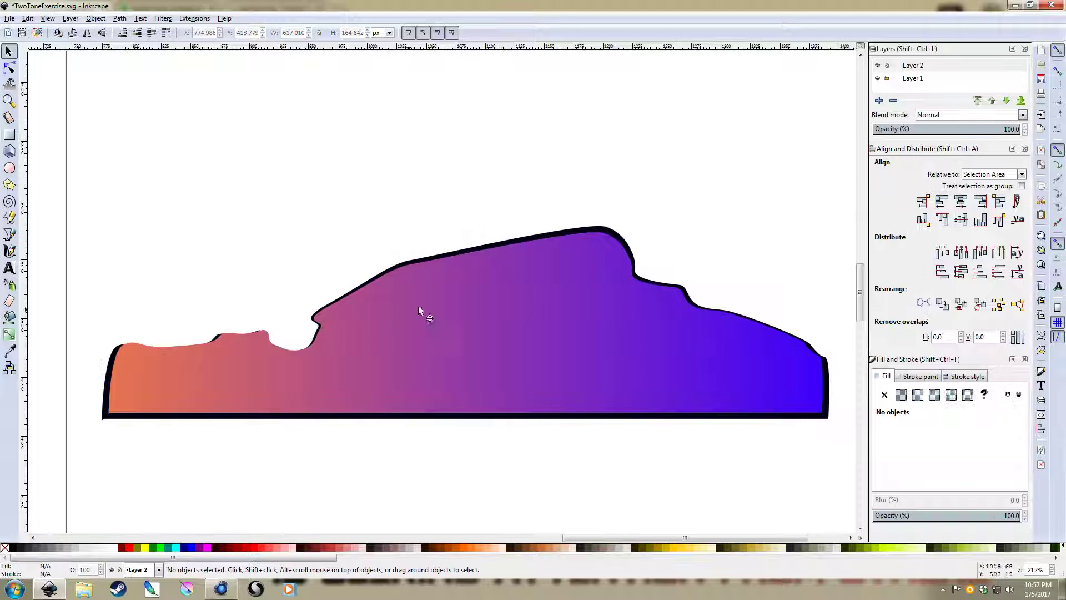
Step: Raise the dark silhouette's base until the shape is about 160 px high, thinning the outline along the flat bottom
{"action": "left_click_drag", "start_coordinate": [442, 310], "coordinate": [484, 343]}
{"action": "left_click", "coordinate": [503, 448]}
{"action": "left_click_drag", "start_coordinate": [507, 452], "coordinate": [509, 452]}
{"action": "key", "text": "Escape"}
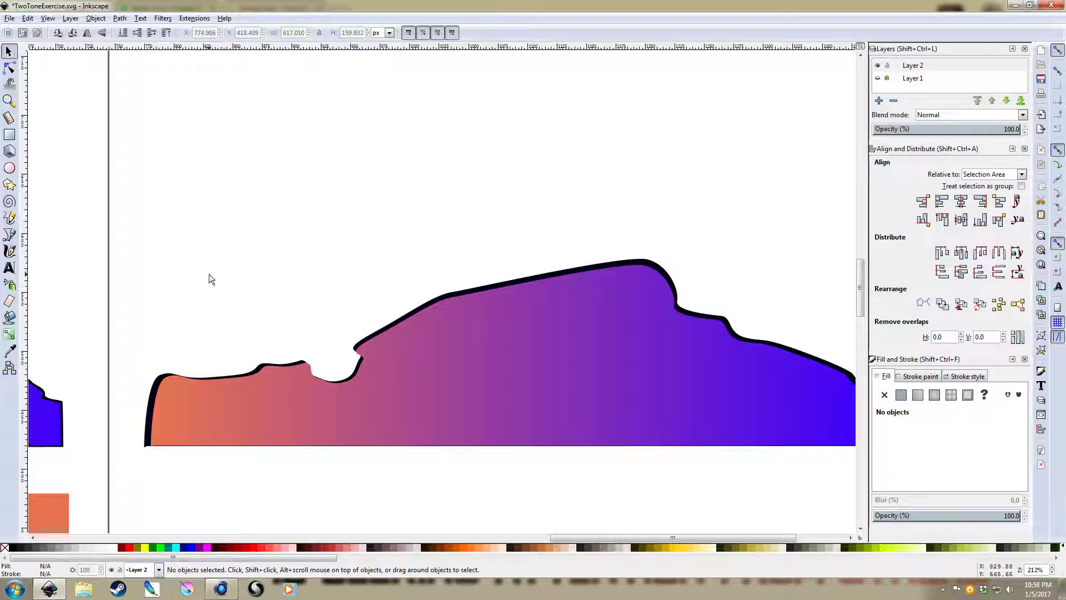
Step: Edit the dark silhouette's nodes around the collar notch, moving them inward so the outline shows along the whole notch
{"action": "left_click", "coordinate": [10, 68]}
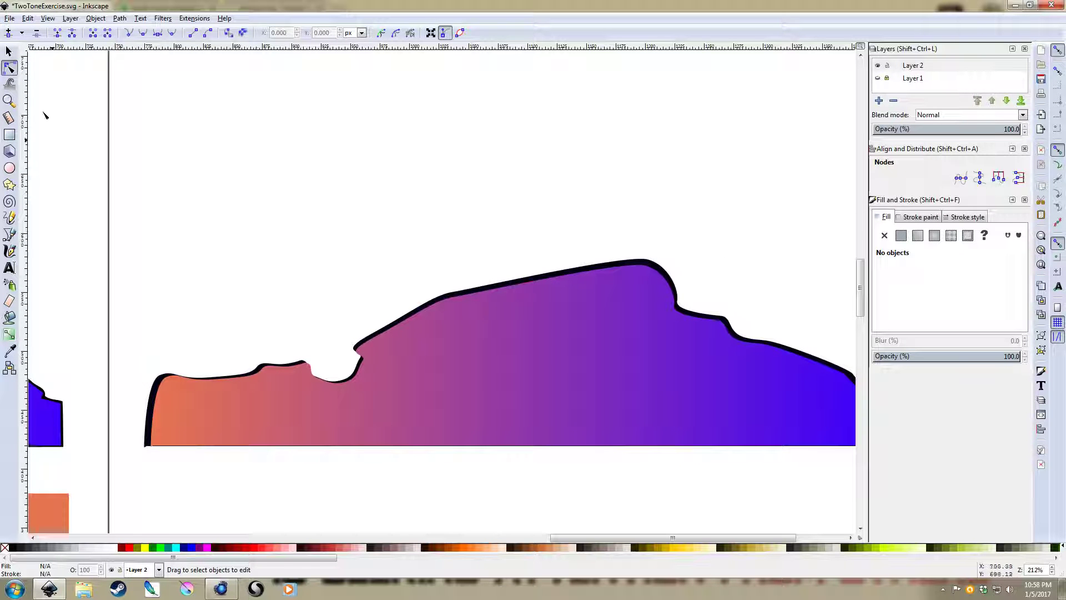
{"action": "left_click", "coordinate": [365, 362]}
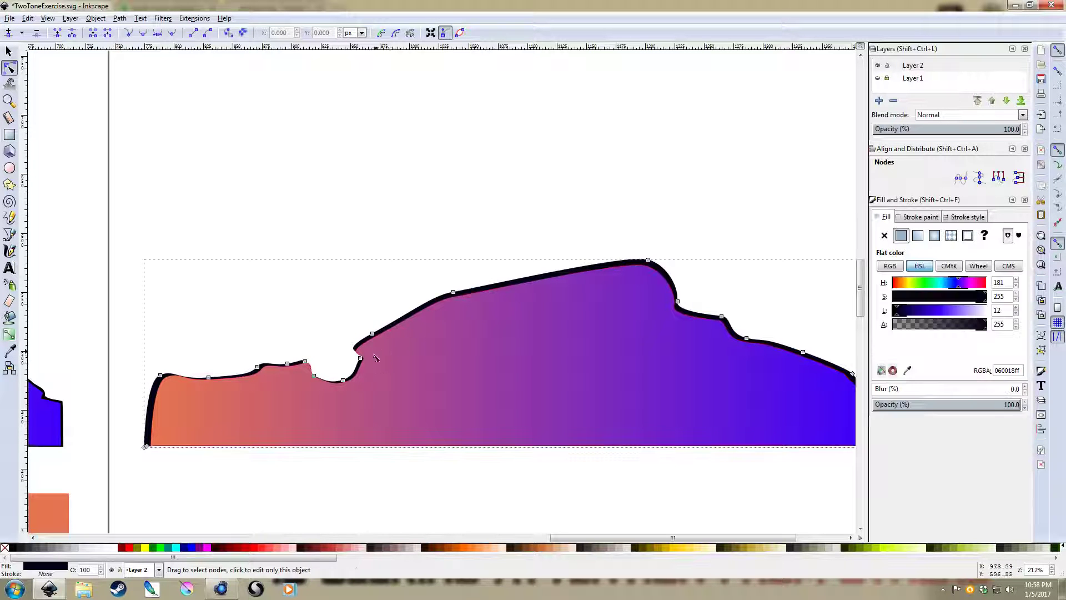
{"action": "scroll", "coordinate": [364, 364], "scroll_direction": "up", "scroll_amount": 2}
{"action": "scroll", "coordinate": [362, 362], "scroll_direction": "up", "scroll_amount": 1}
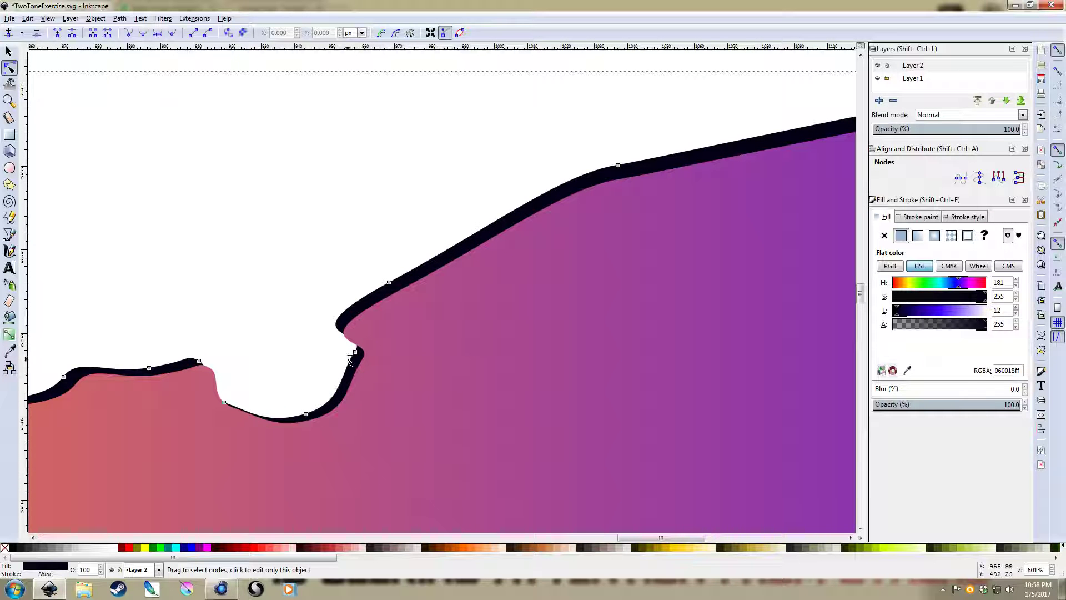
{"action": "left_click_drag", "start_coordinate": [356, 352], "coordinate": [350, 364]}
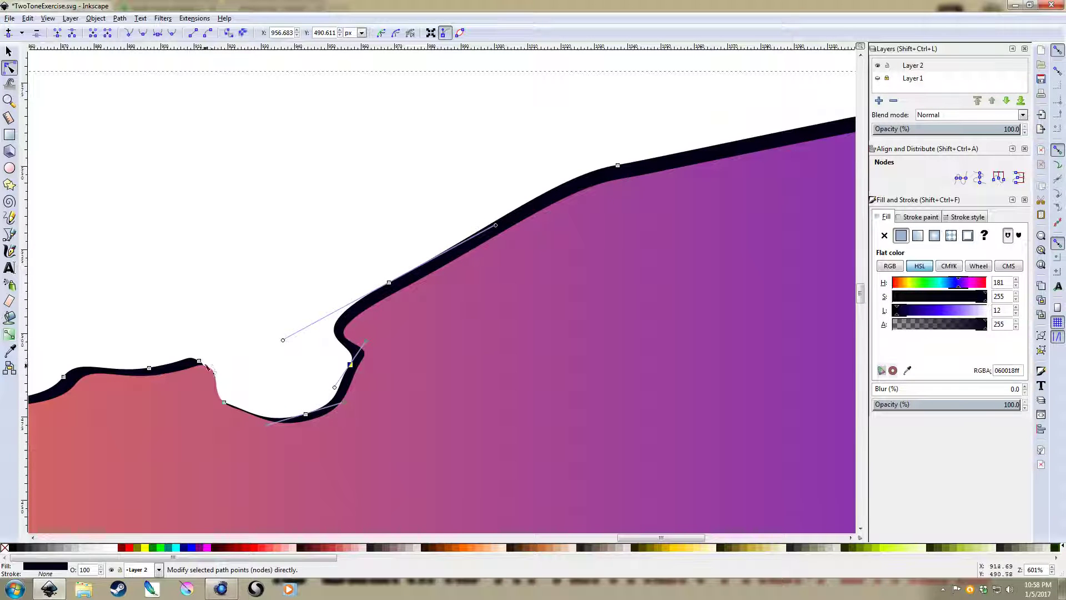
{"action": "left_click_drag", "start_coordinate": [198, 361], "coordinate": [216, 363]}
{"action": "left_click_drag", "start_coordinate": [229, 407], "coordinate": [244, 409]}
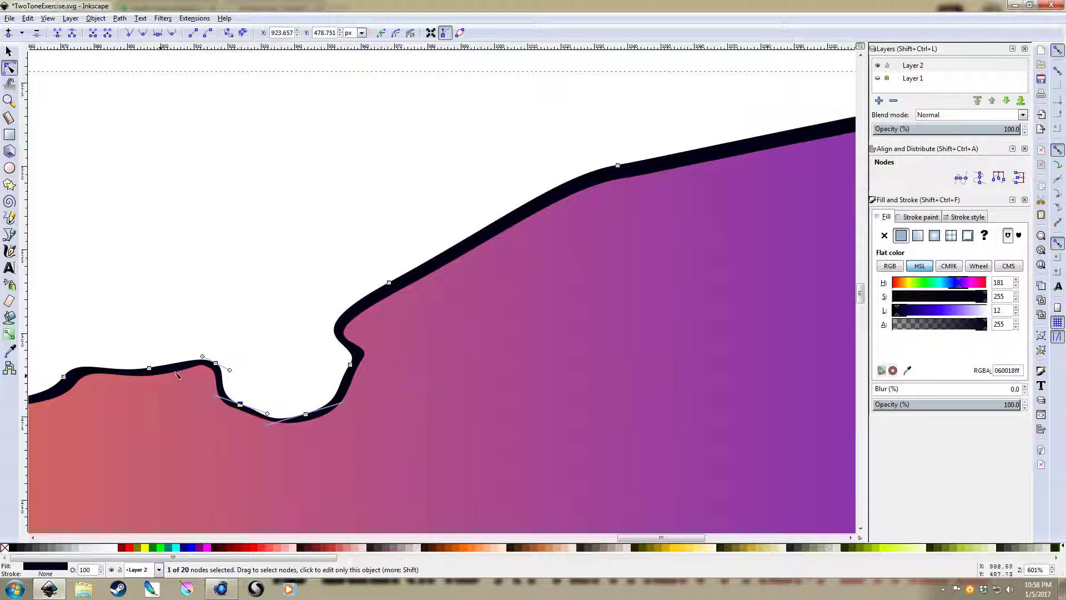
Step: Shift the dark silhouette's nodes along the top of the near shoulder to even out the outline's thickness
{"action": "left_click_drag", "start_coordinate": [146, 391], "coordinate": [360, 366]}
{"action": "left_click_drag", "start_coordinate": [144, 317], "coordinate": [360, 286]}
{"action": "left_click_drag", "start_coordinate": [283, 352], "coordinate": [260, 278]}
{"action": "left_click", "coordinate": [189, 271]}
{"action": "mouse_move", "coordinate": [190, 271]}
{"action": "left_mouse_down"}
{"action": "mouse_move", "coordinate": [221, 268]}
{"action": "mouse_move", "coordinate": [205, 273]}
{"action": "left_mouse_up"}
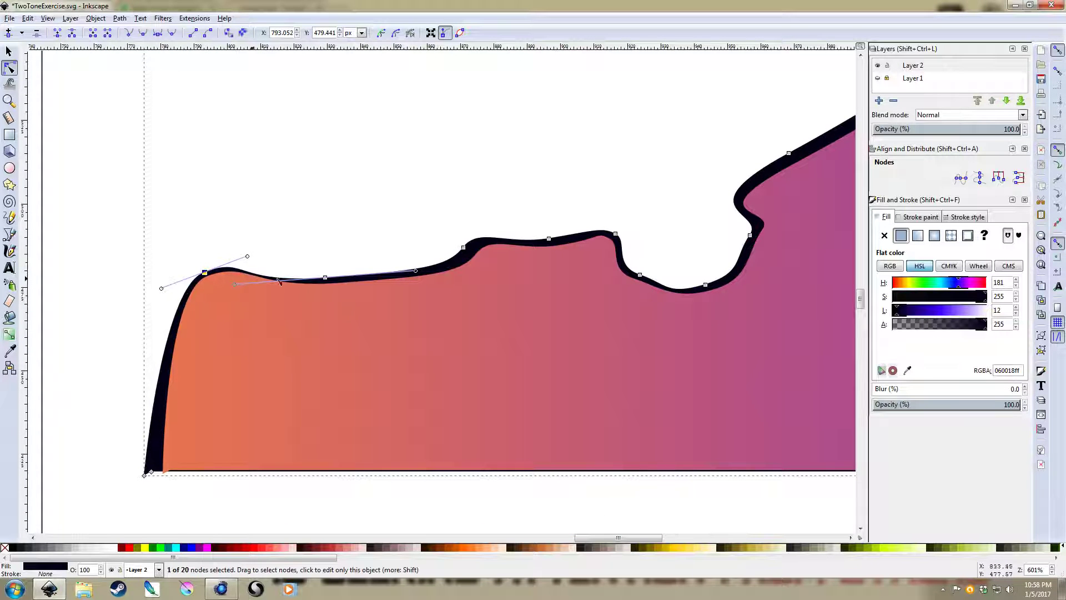
{"action": "left_click_drag", "start_coordinate": [332, 281], "coordinate": [339, 282]}
{"action": "key", "text": "ctrl+z"}
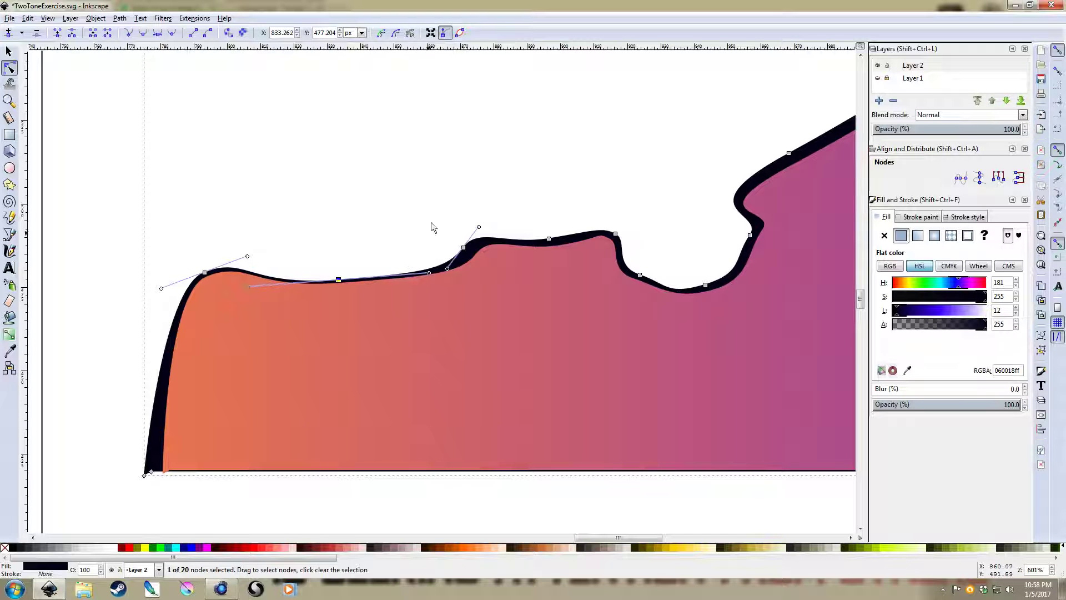
Step: Move the dark silhouette's nodes along the slope between the collar notch and the collar top inward, thinning the outline there
{"action": "key", "text": "s"}
{"action": "left_click", "coordinate": [435, 208]}
{"action": "scroll", "coordinate": [515, 279], "scroll_direction": "down", "scroll_amount": 4}
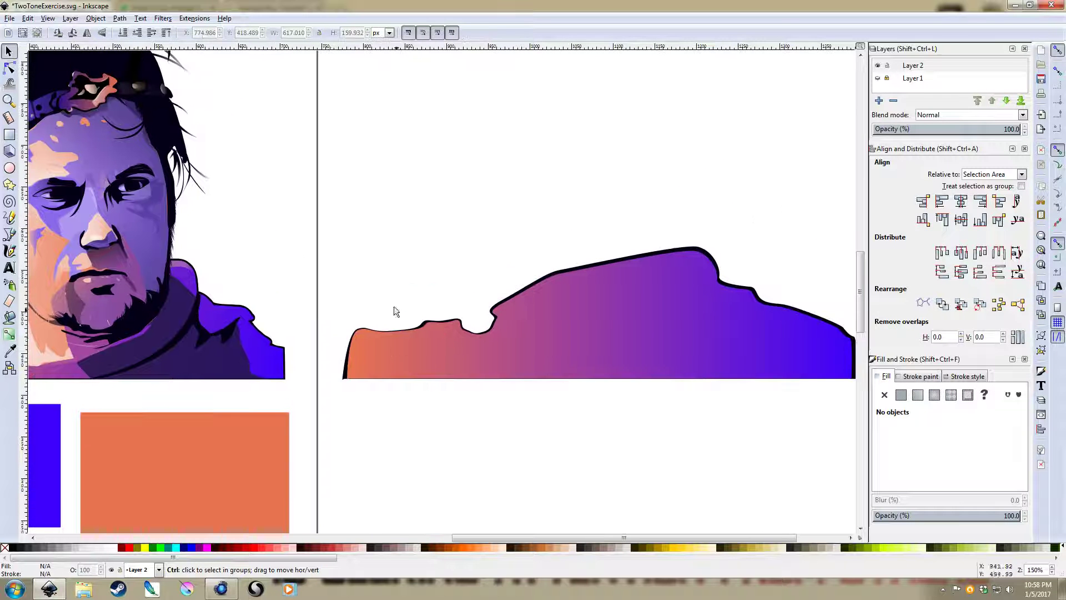
{"action": "left_click_drag", "start_coordinate": [479, 317], "coordinate": [296, 317]}
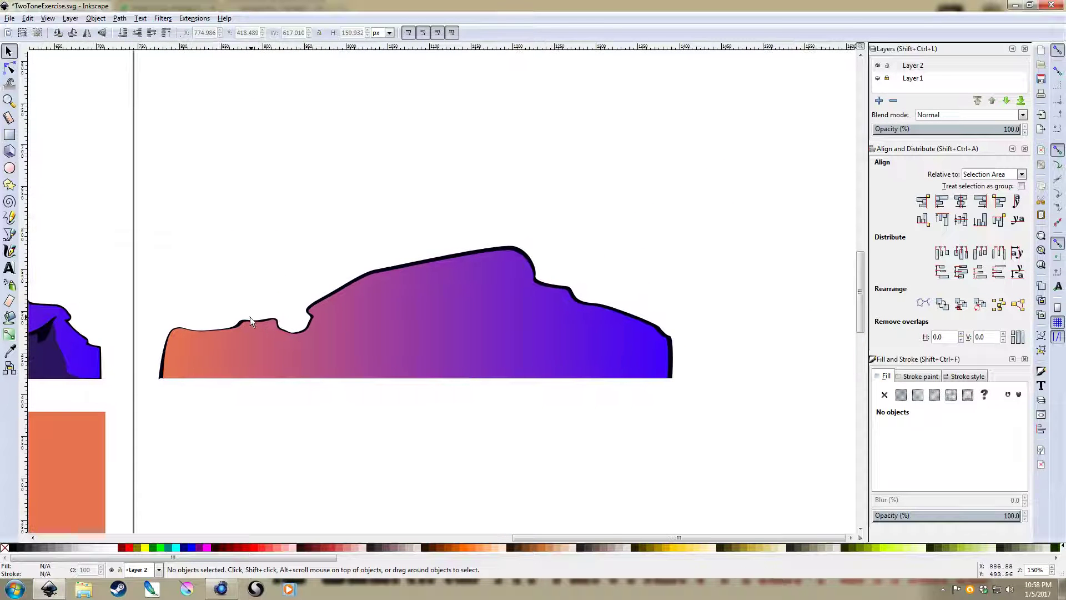
{"action": "left_click", "coordinate": [514, 247]}
{"action": "scroll", "coordinate": [416, 264], "scroll_direction": "up", "scroll_amount": 2}
{"action": "key", "text": "n"}
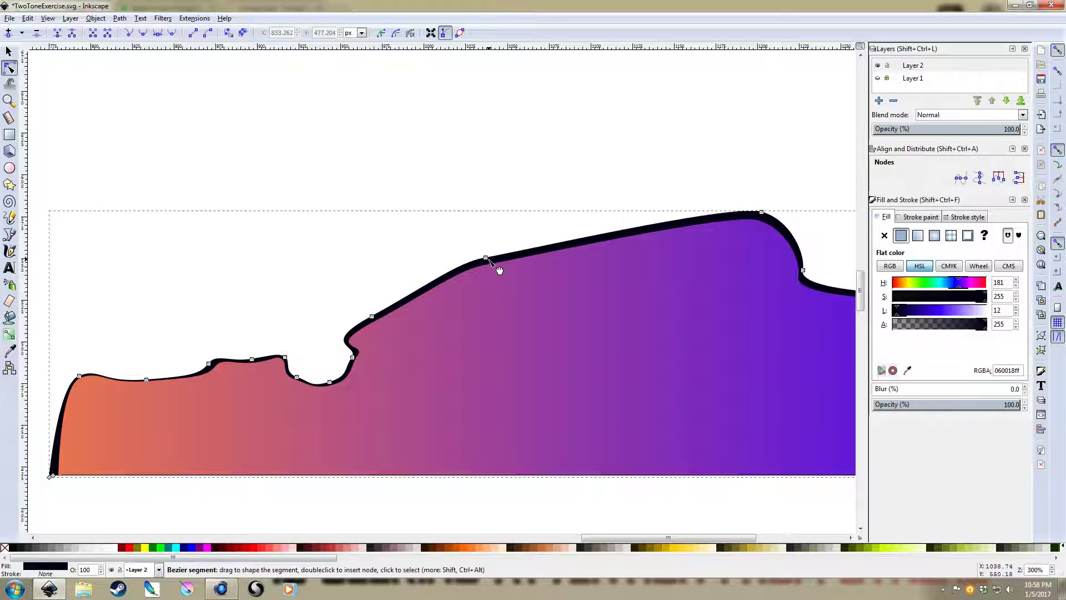
{"action": "left_click", "coordinate": [486, 258]}
{"action": "left_click", "coordinate": [486, 258]}
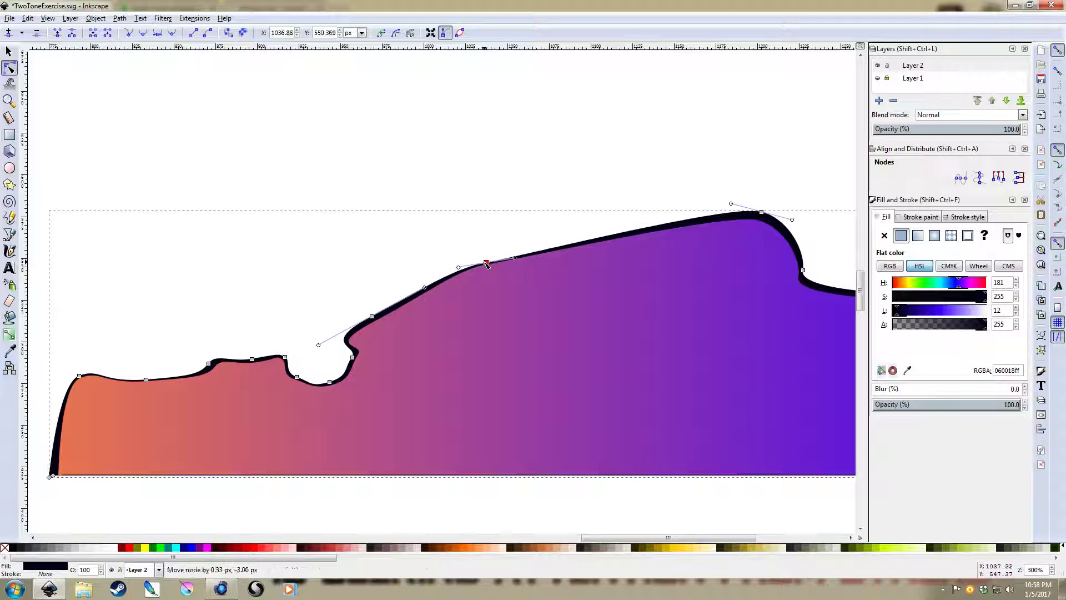
{"action": "left_click_drag", "start_coordinate": [425, 288], "coordinate": [426, 292]}
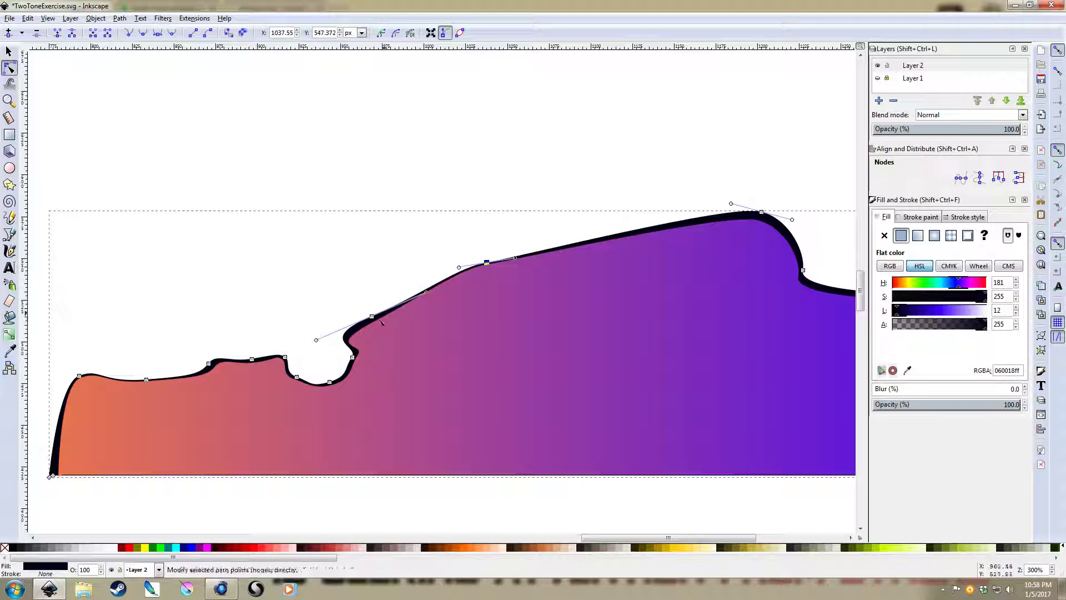
{"action": "left_click_drag", "start_coordinate": [373, 317], "coordinate": [377, 321]}
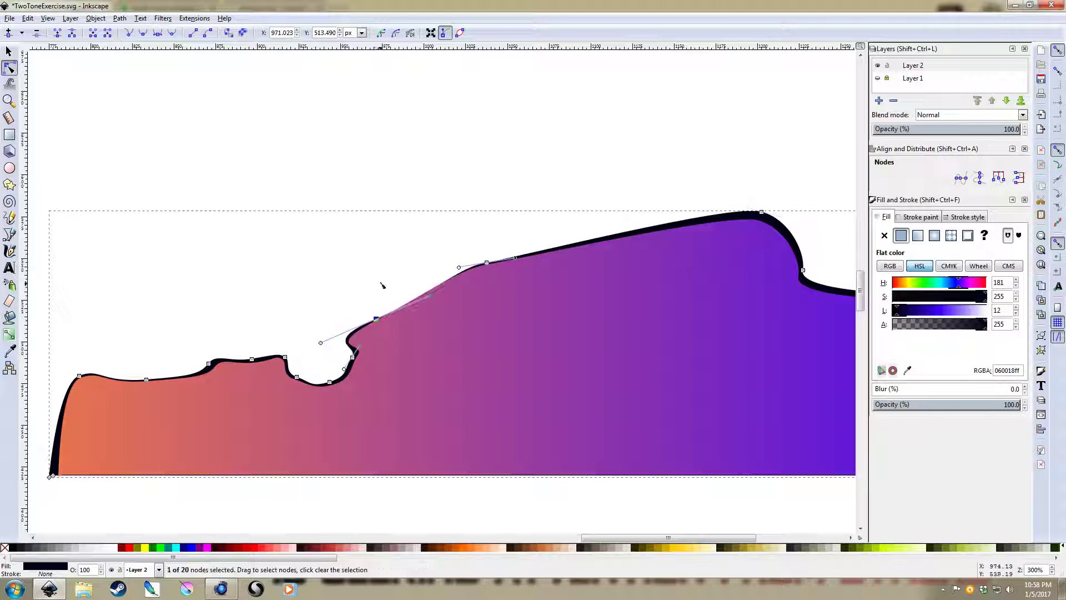
{"action": "key", "text": "s"}
{"action": "key", "text": "Escape"}
Step: Examine the varied outline thickness around the gradient silhouette and compare it with the clothing in the finished portrait
{"action": "scroll", "coordinate": [451, 345], "scroll_direction": "down", "scroll_amount": 2}
{"action": "scroll", "coordinate": [559, 366], "scroll_direction": "down", "scroll_amount": 1}
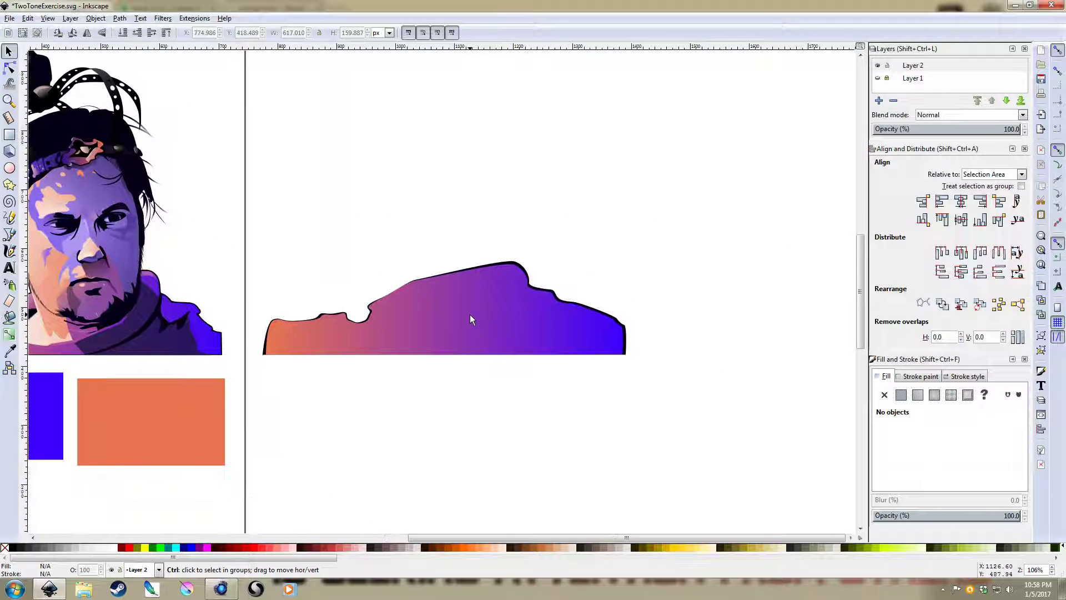
{"action": "scroll", "coordinate": [470, 314], "scroll_direction": "up", "scroll_amount": 1}
{"action": "left_click_drag", "start_coordinate": [466, 314], "coordinate": [522, 302]}
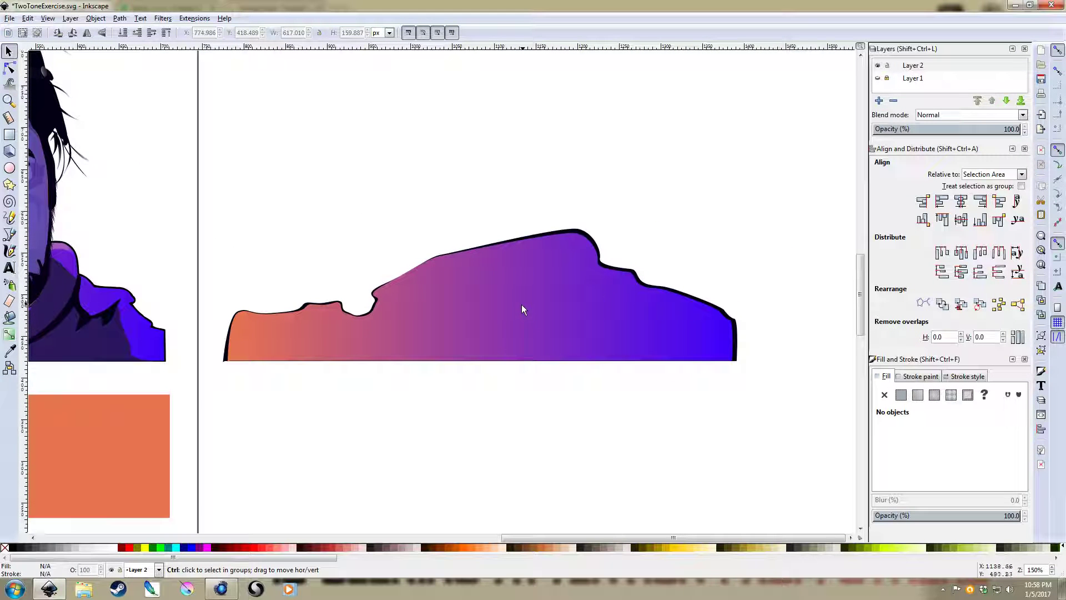
{"action": "left_click_drag", "start_coordinate": [558, 315], "coordinate": [608, 291]}
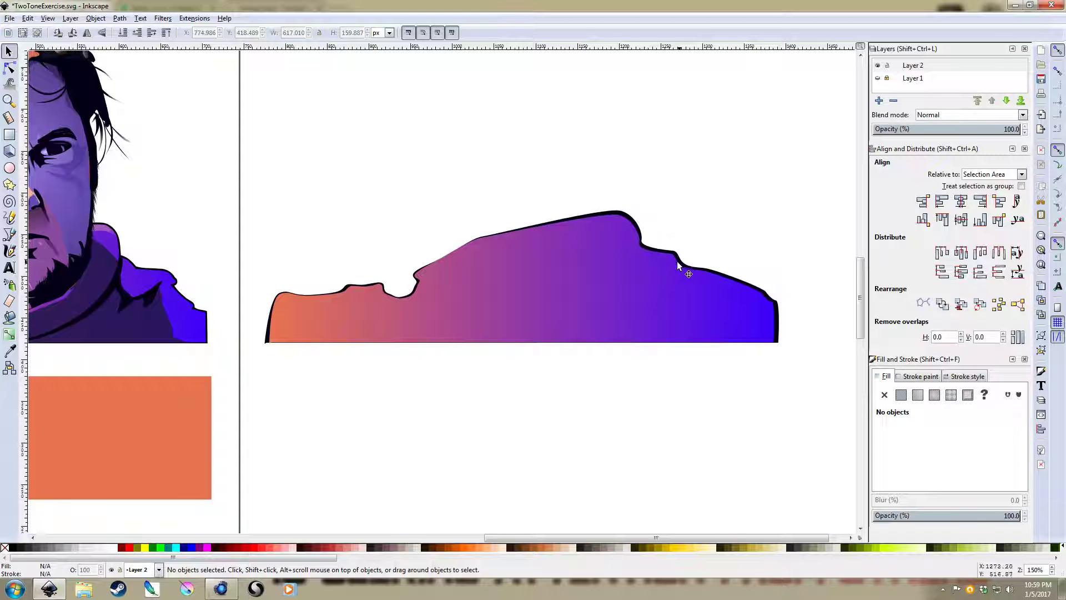
{"action": "left_click_drag", "start_coordinate": [581, 301], "coordinate": [728, 308]}
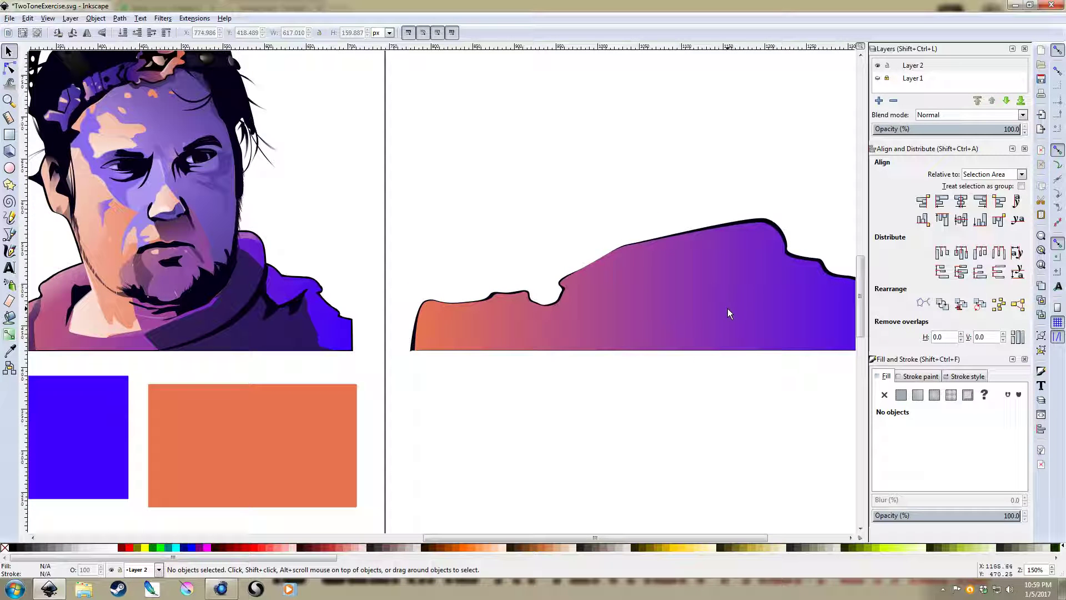
{"action": "scroll", "coordinate": [719, 308], "scroll_direction": "down", "scroll_amount": 2}
{"action": "left_click_drag", "start_coordinate": [708, 303], "coordinate": [639, 292]}
{"action": "scroll", "coordinate": [655, 292], "scroll_direction": "up", "scroll_amount": 1}
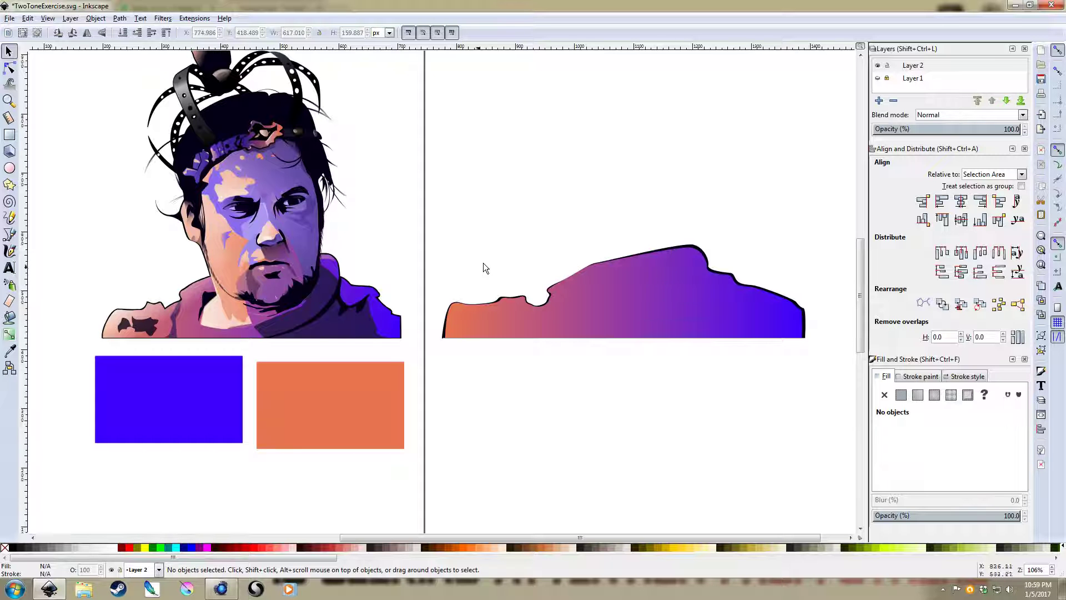
Step: Inspect the portrait's clothing and the silhouette in outline display mode, and return to the normal display
{"action": "key", "text": "ctrl"}
{"action": "key", "text": "ctrl+KP_5"}
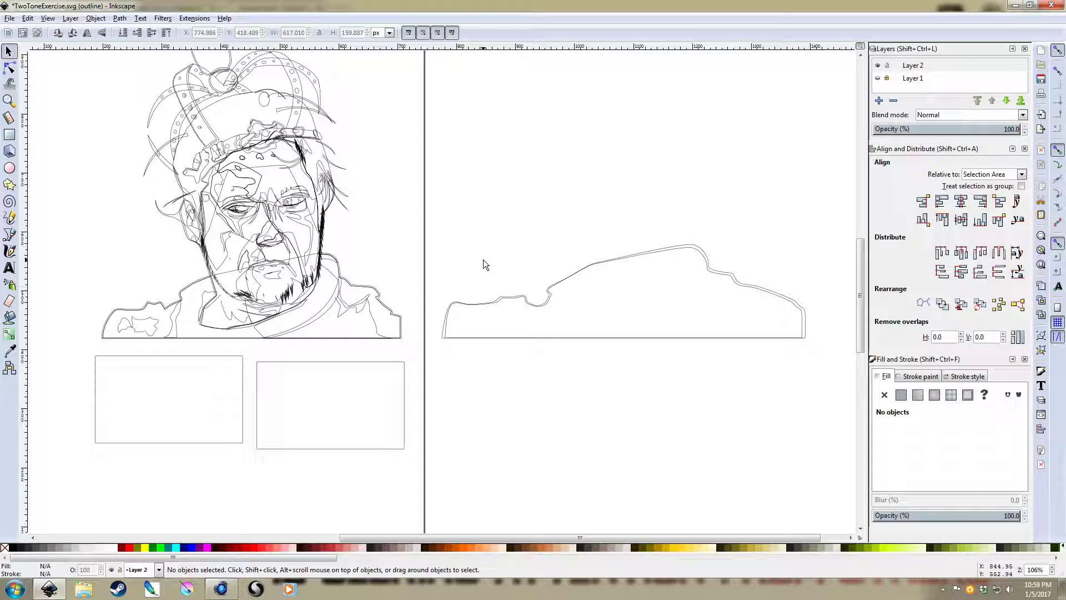
{"action": "left_click_drag", "start_coordinate": [380, 263], "coordinate": [422, 320]}
{"action": "scroll", "coordinate": [314, 203], "scroll_direction": "up", "scroll_amount": 1}
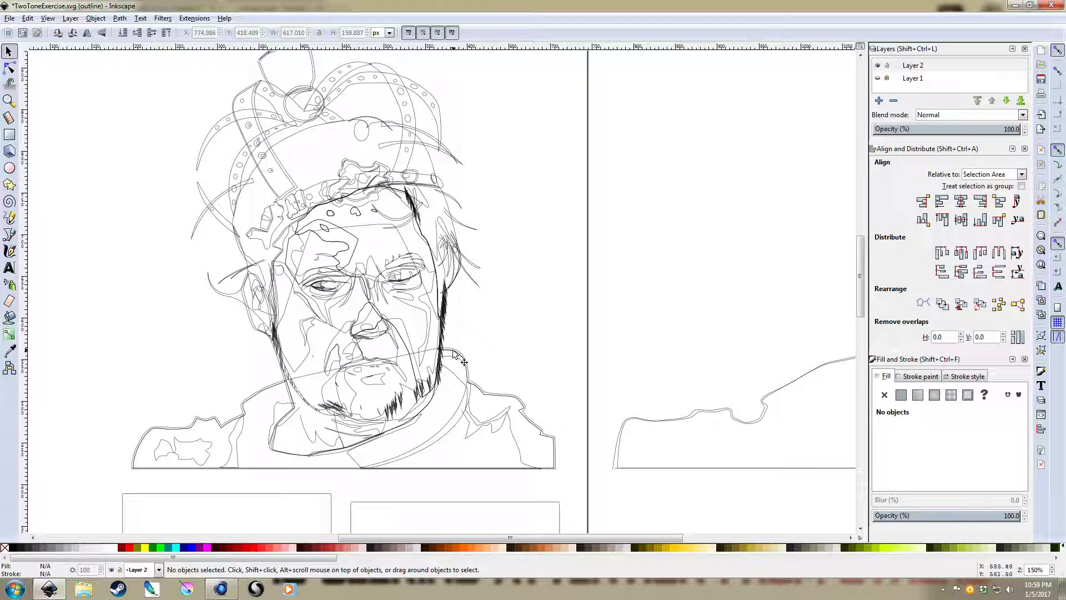
{"action": "left_click_drag", "start_coordinate": [494, 360], "coordinate": [354, 317]}
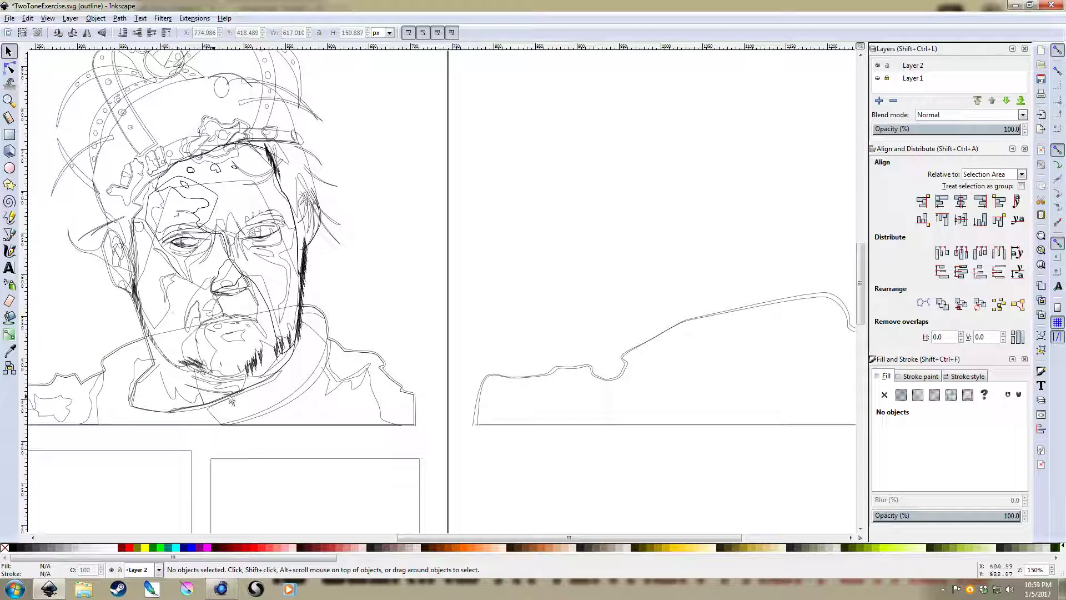
{"action": "scroll", "coordinate": [568, 292], "scroll_direction": "down", "scroll_amount": 1}
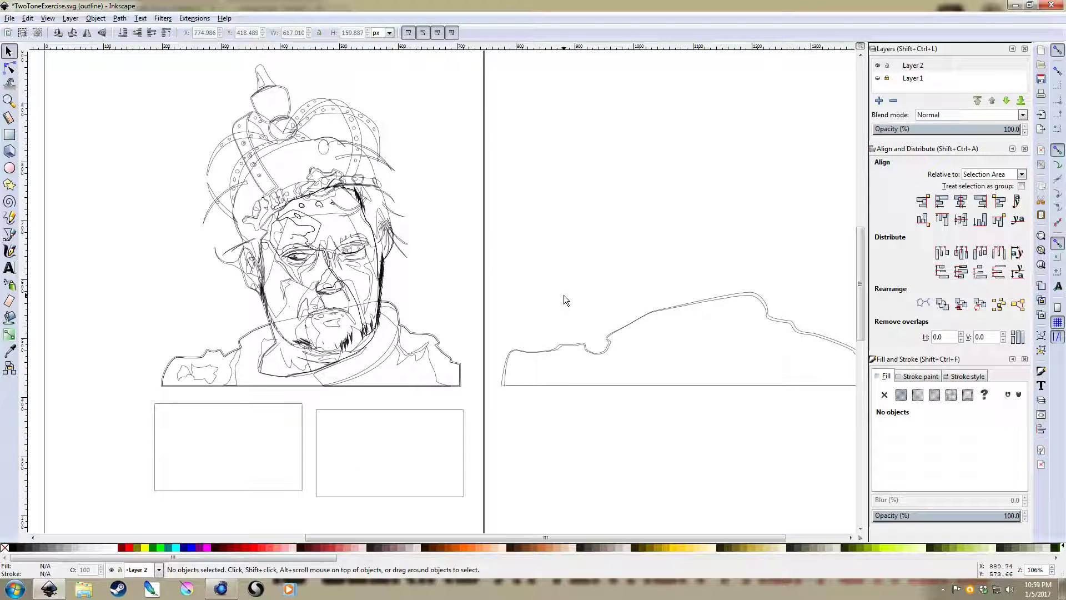
{"action": "key", "text": "ctrl+KP_5"}
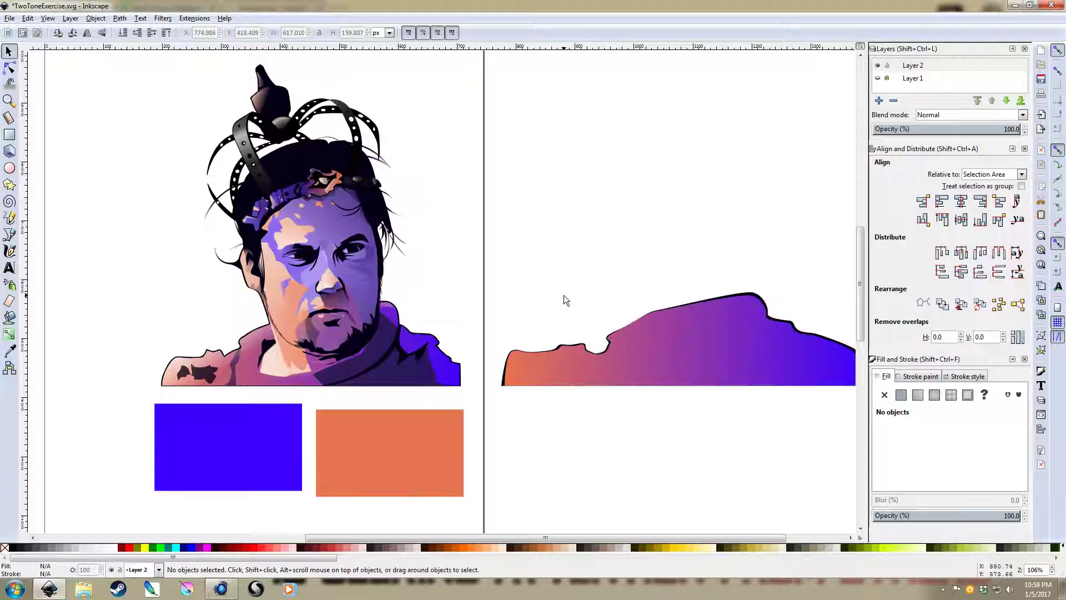
Step: Draw a dark head ellipse about 247 by 380 px and place it above the shoulders, overlapping the collar
{"action": "scroll", "coordinate": [569, 270], "scroll_direction": "right", "scroll_amount": 3}
{"action": "key", "text": "e"}
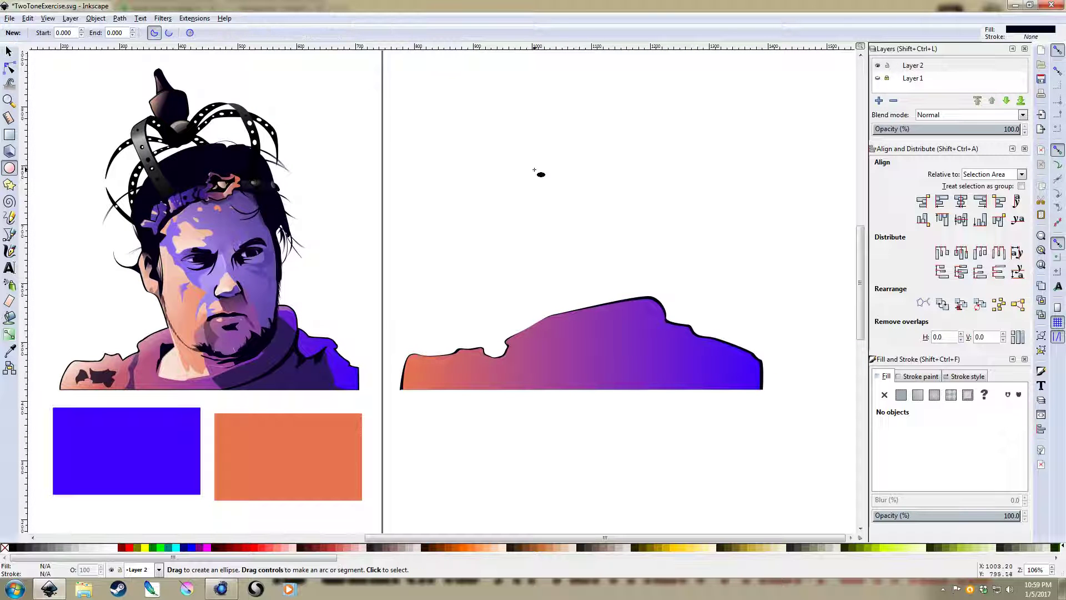
{"action": "mouse_move", "coordinate": [529, 151]}
{"action": "left_mouse_down"}
{"action": "mouse_move", "coordinate": [645, 376]}
{"action": "mouse_move", "coordinate": [661, 364]}
{"action": "mouse_move", "coordinate": [676, 376]}
{"action": "left_mouse_up"}
{"action": "key", "text": "s"}
{"action": "left_click_drag", "start_coordinate": [615, 308], "coordinate": [605, 283]}
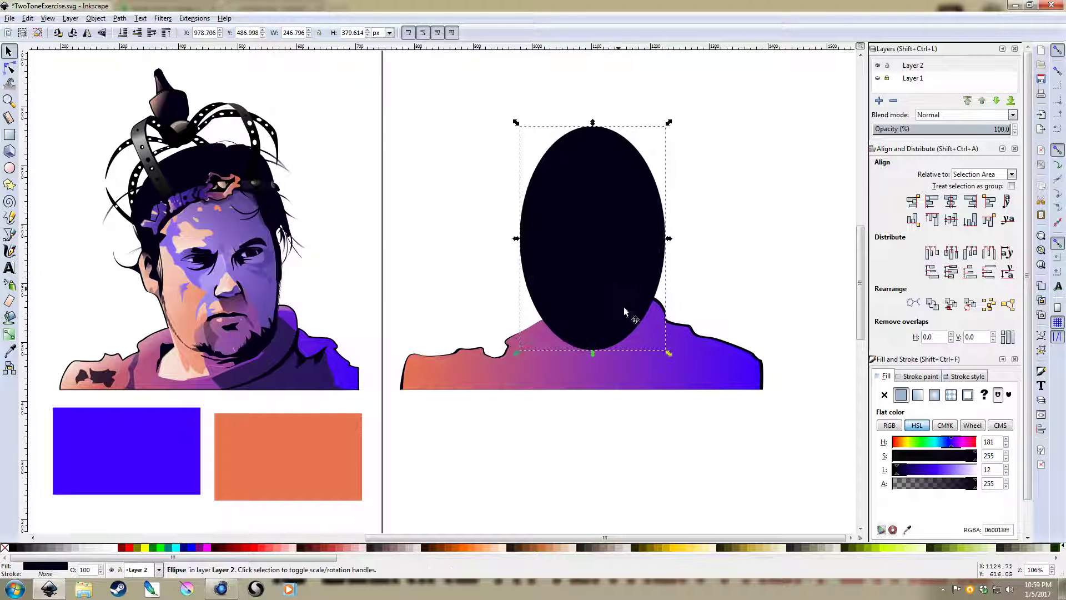
Step: Push the ellipse's edges with the Tweak tool into a rough face and neck shape about 246 by 405 px
{"action": "left_click", "coordinate": [686, 262]}
{"action": "left_click", "coordinate": [607, 285]}
{"action": "left_click", "coordinate": [9, 84]}
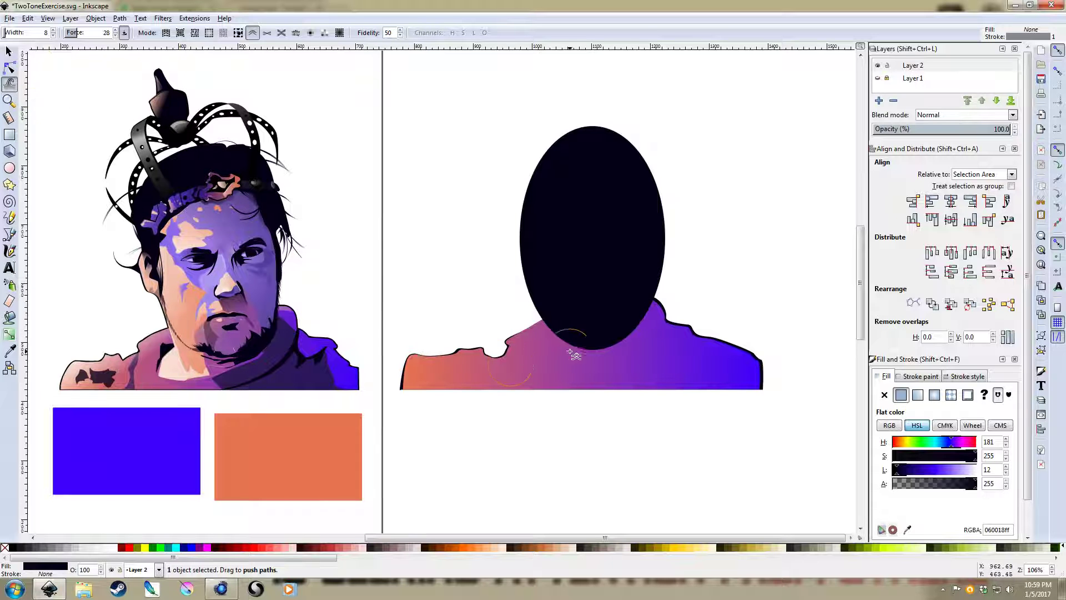
{"action": "mouse_move", "coordinate": [546, 353]}
{"action": "left_mouse_down"}
{"action": "mouse_move", "coordinate": [529, 327]}
{"action": "mouse_move", "coordinate": [545, 321]}
{"action": "mouse_move", "coordinate": [535, 322]}
{"action": "mouse_move", "coordinate": [542, 271]}
{"action": "mouse_move", "coordinate": [534, 322]}
{"action": "mouse_move", "coordinate": [515, 269]}
{"action": "mouse_move", "coordinate": [539, 260]}
{"action": "mouse_move", "coordinate": [512, 284]}
{"action": "mouse_move", "coordinate": [520, 280]}
{"action": "mouse_move", "coordinate": [520, 303]}
{"action": "mouse_move", "coordinate": [530, 248]}
{"action": "mouse_move", "coordinate": [507, 263]}
{"action": "mouse_move", "coordinate": [489, 220]}
{"action": "mouse_move", "coordinate": [519, 222]}
{"action": "mouse_move", "coordinate": [518, 186]}
{"action": "mouse_move", "coordinate": [513, 306]}
{"action": "mouse_move", "coordinate": [540, 254]}
{"action": "mouse_move", "coordinate": [521, 314]}
{"action": "mouse_move", "coordinate": [555, 284]}
{"action": "mouse_move", "coordinate": [548, 290]}
{"action": "mouse_move", "coordinate": [553, 269]}
{"action": "mouse_move", "coordinate": [536, 338]}
{"action": "mouse_move", "coordinate": [608, 363]}
{"action": "mouse_move", "coordinate": [577, 301]}
{"action": "mouse_move", "coordinate": [558, 340]}
{"action": "mouse_move", "coordinate": [573, 343]}
{"action": "mouse_move", "coordinate": [536, 367]}
{"action": "mouse_move", "coordinate": [609, 336]}
{"action": "left_mouse_up"}
{"action": "key", "text": "s"}
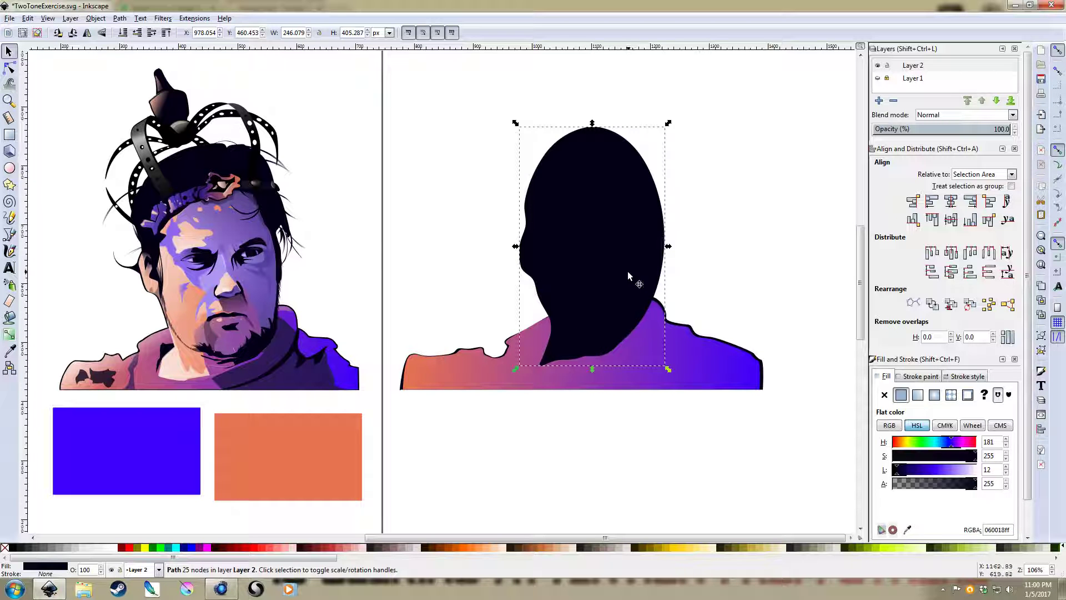
{"action": "left_click", "coordinate": [669, 287]}
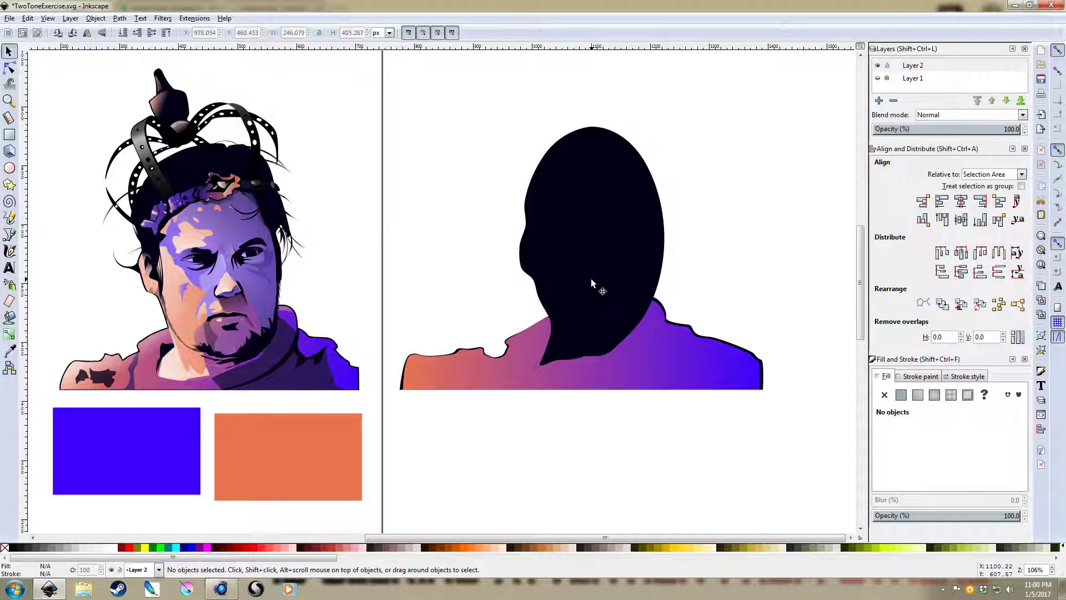
Step: Give the head shape a linear gradient fill and set its start stop to the orange swatch's color
{"action": "left_click", "coordinate": [592, 284]}
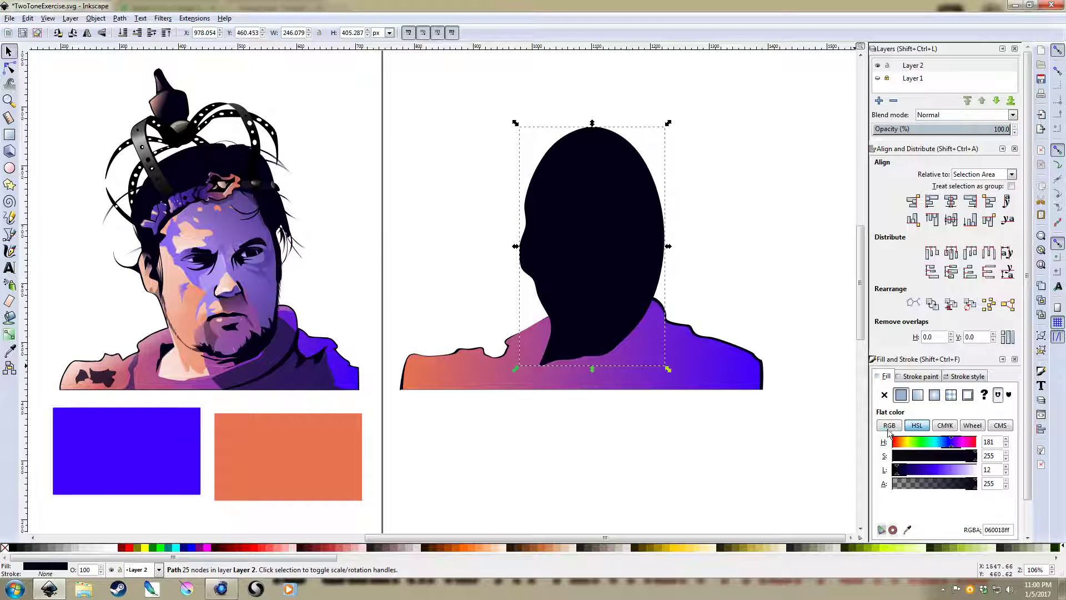
{"action": "left_click", "coordinate": [918, 395]}
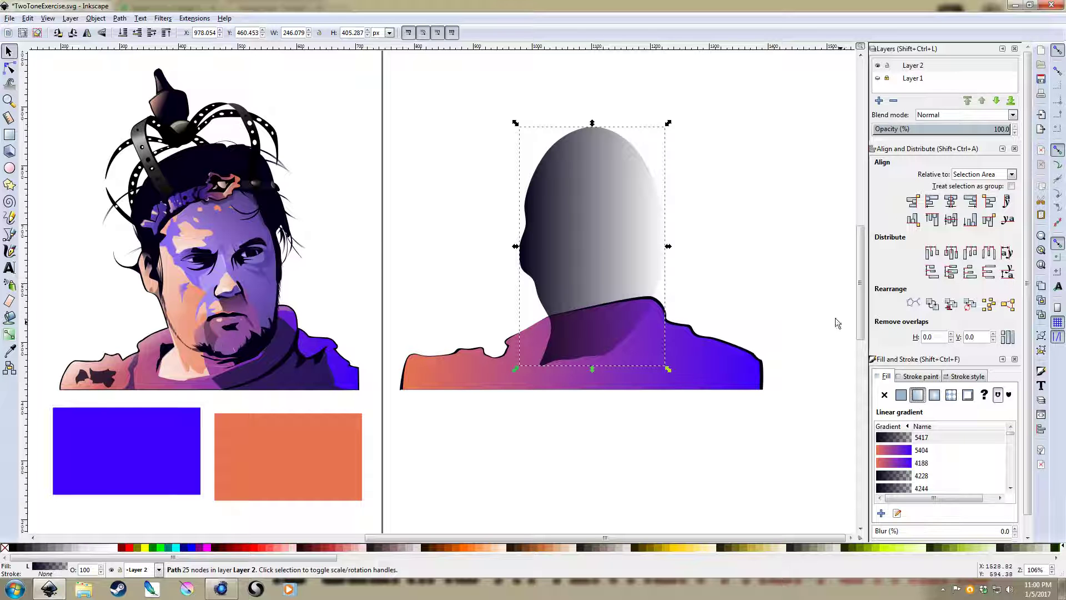
{"action": "key", "text": "g"}
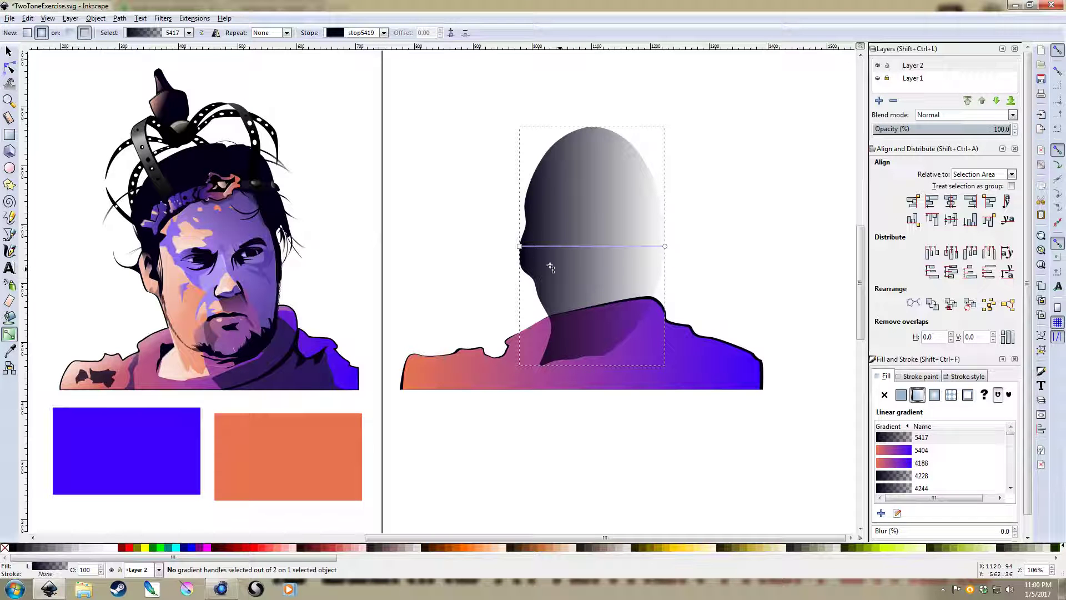
{"action": "left_click", "coordinate": [519, 246]}
{"action": "key", "text": "d"}
{"action": "left_click", "coordinate": [286, 446]}
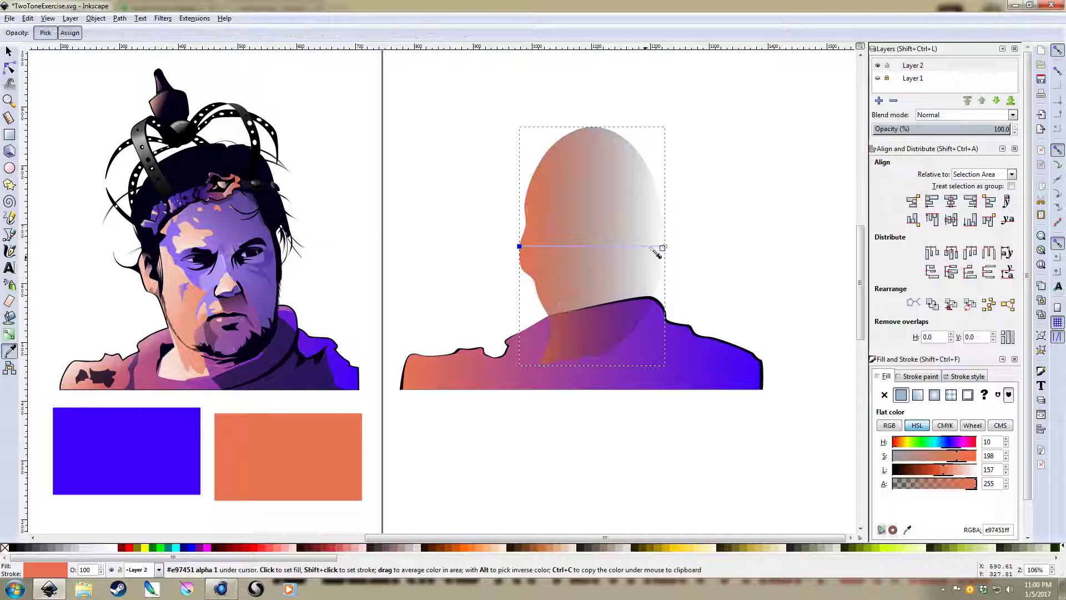
Step: Set the end stop of the head's gradient to the blue swatch's color
{"action": "key", "text": "s"}
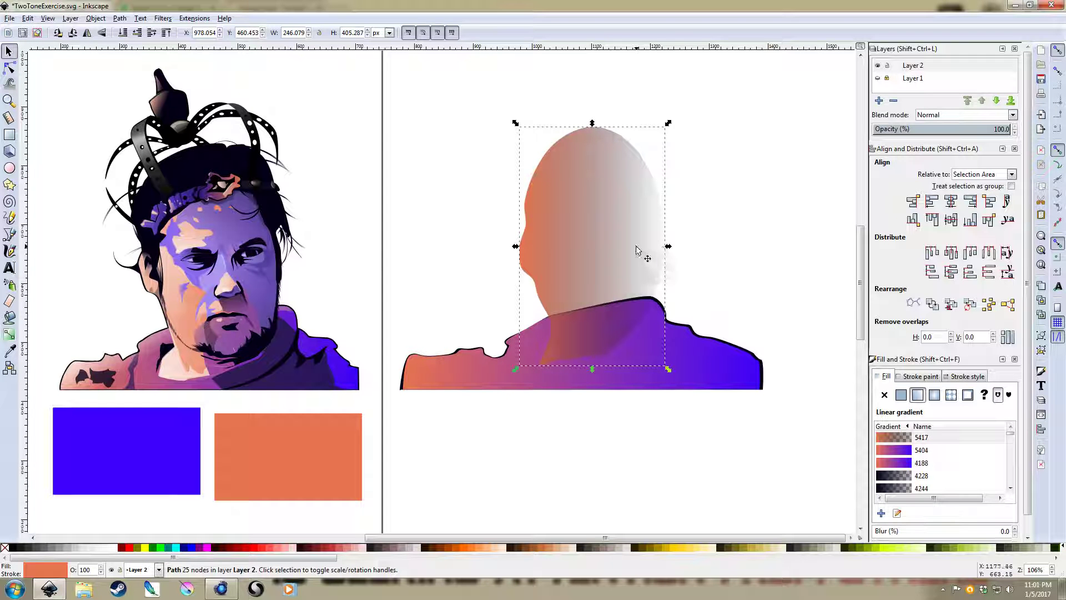
{"action": "key", "text": "g"}
{"action": "left_click", "coordinate": [664, 246]}
{"action": "key", "text": "d"}
{"action": "left_click", "coordinate": [167, 454]}
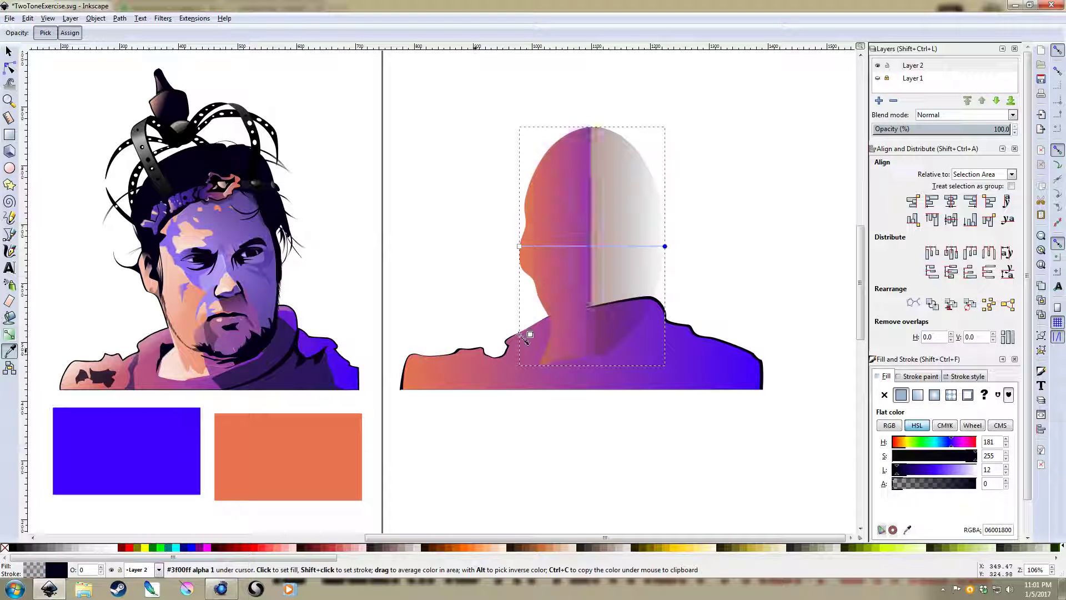
{"action": "key", "text": "s"}
{"action": "left_click", "coordinate": [738, 287]}
{"action": "left_click", "coordinate": [612, 238]}
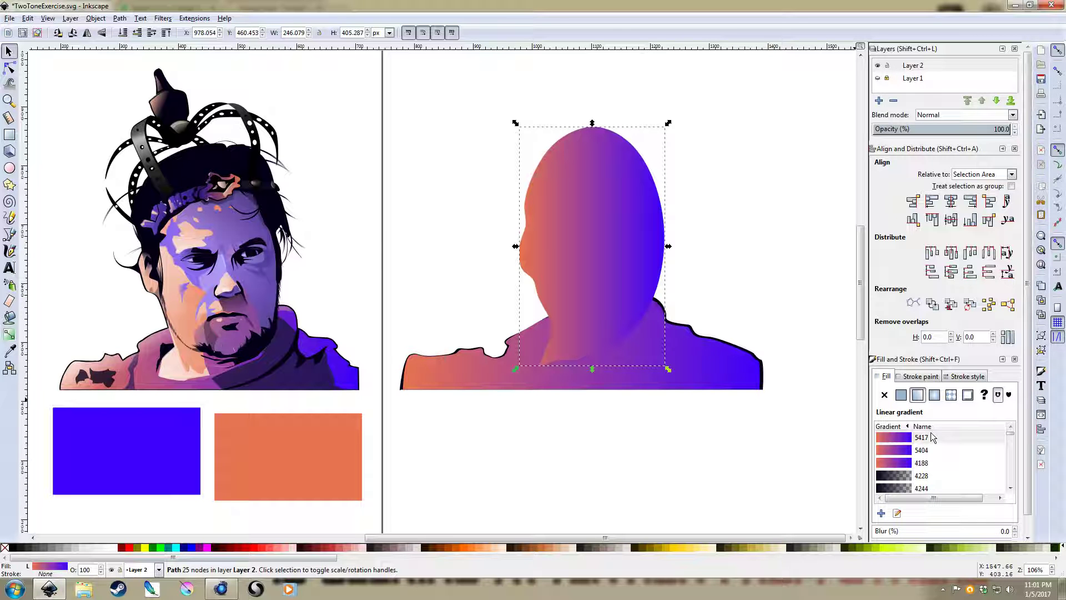
Step: Reduce the saturation of the head gradient's blue end stop to 117 and lighten it slightly
{"action": "key", "text": "g"}
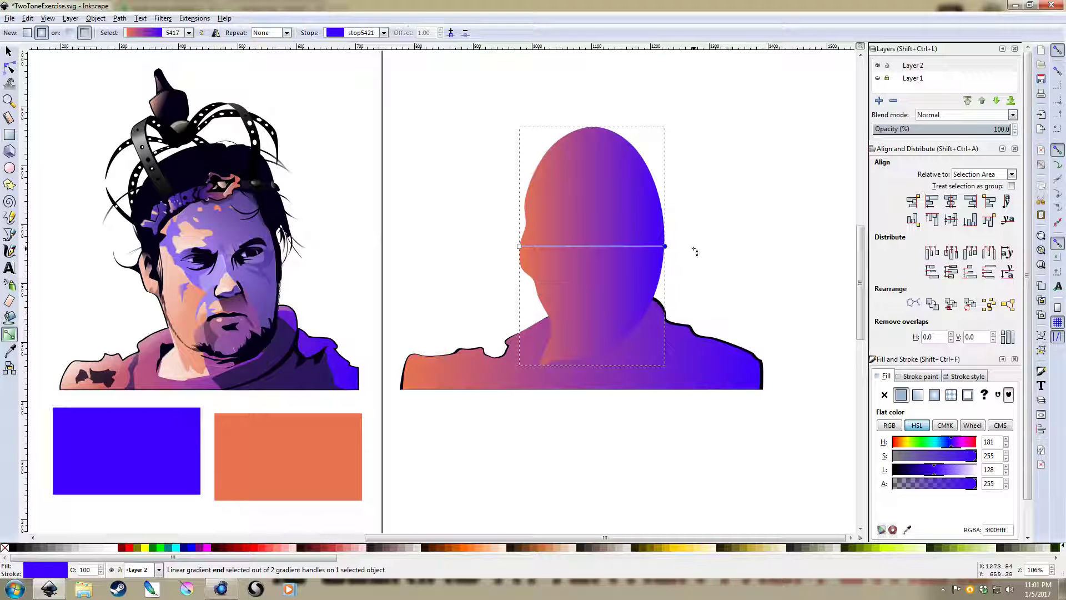
{"action": "left_click", "coordinate": [932, 460]}
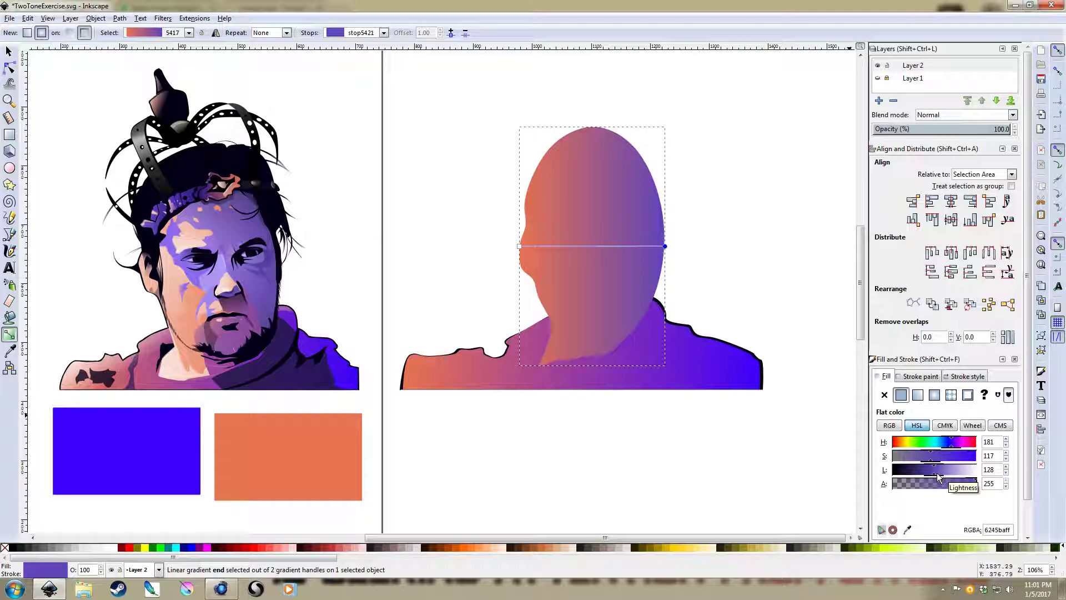
{"action": "left_click", "coordinate": [943, 472]}
{"action": "key", "text": "s"}
{"action": "left_click", "coordinate": [732, 300]}
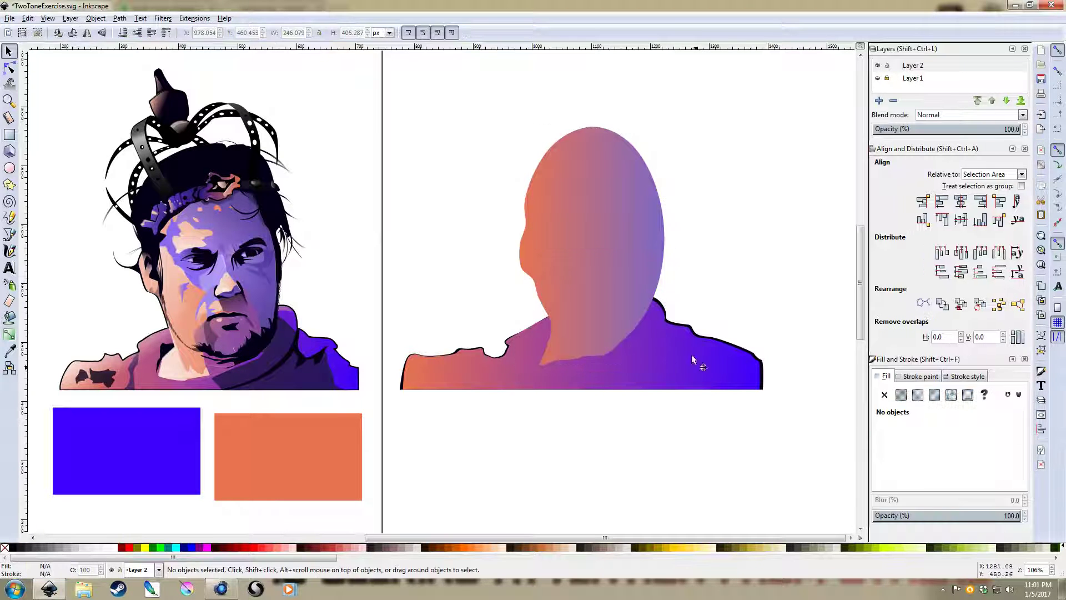
Step: Scale the head shape up about its center to about 254 by 418 px and fill it with the outline's dark color, 060018
{"action": "left_click", "coordinate": [588, 272]}
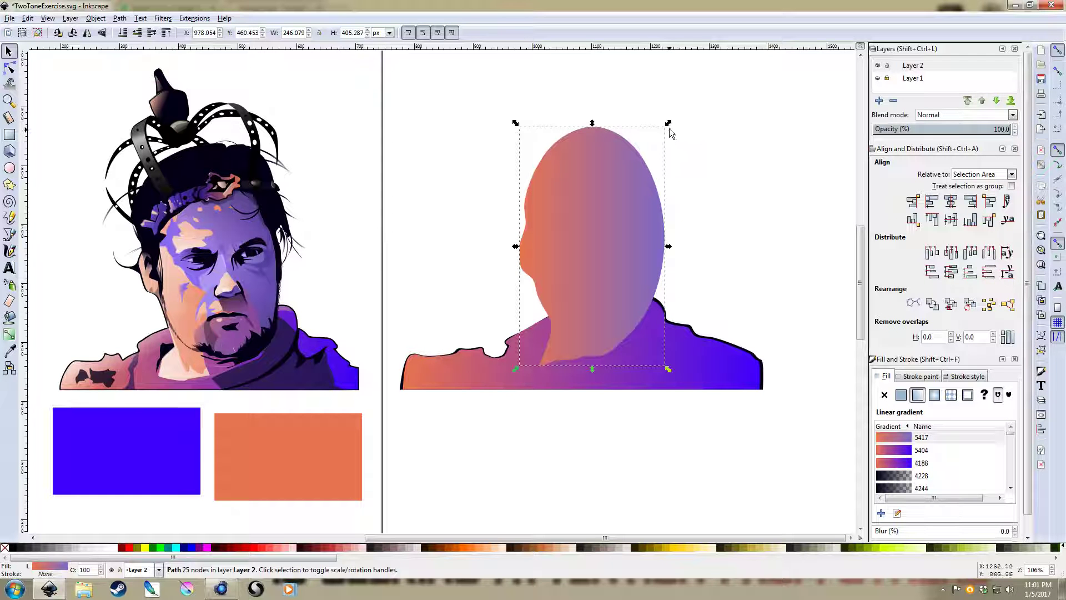
{"action": "left_click_drag", "start_coordinate": [669, 125], "coordinate": [675, 116]}
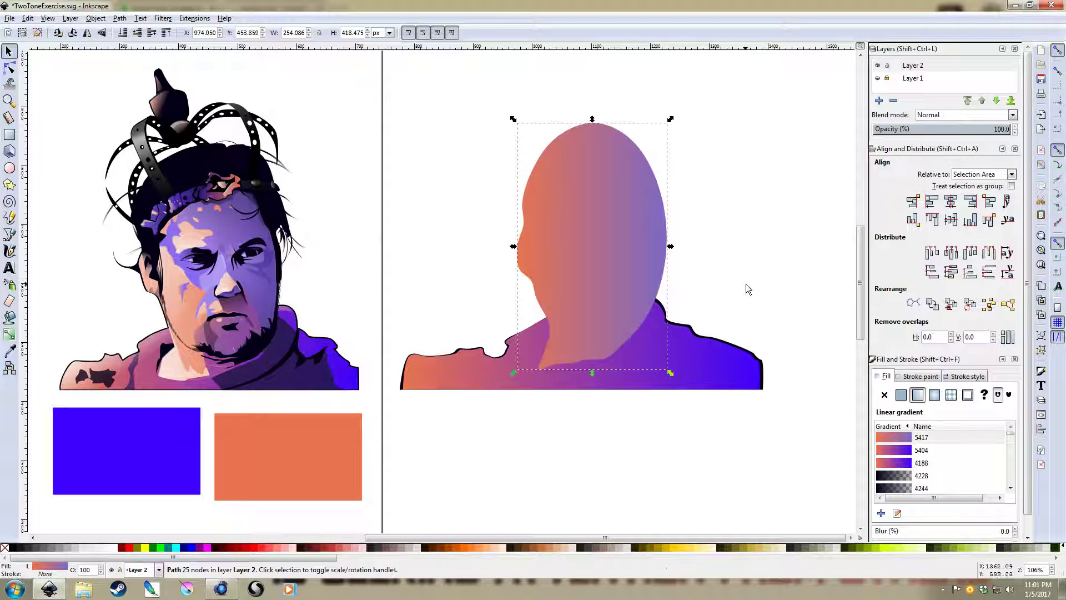
{"action": "key", "text": "d"}
{"action": "scroll", "coordinate": [502, 336], "scroll_direction": "up", "scroll_amount": 4}
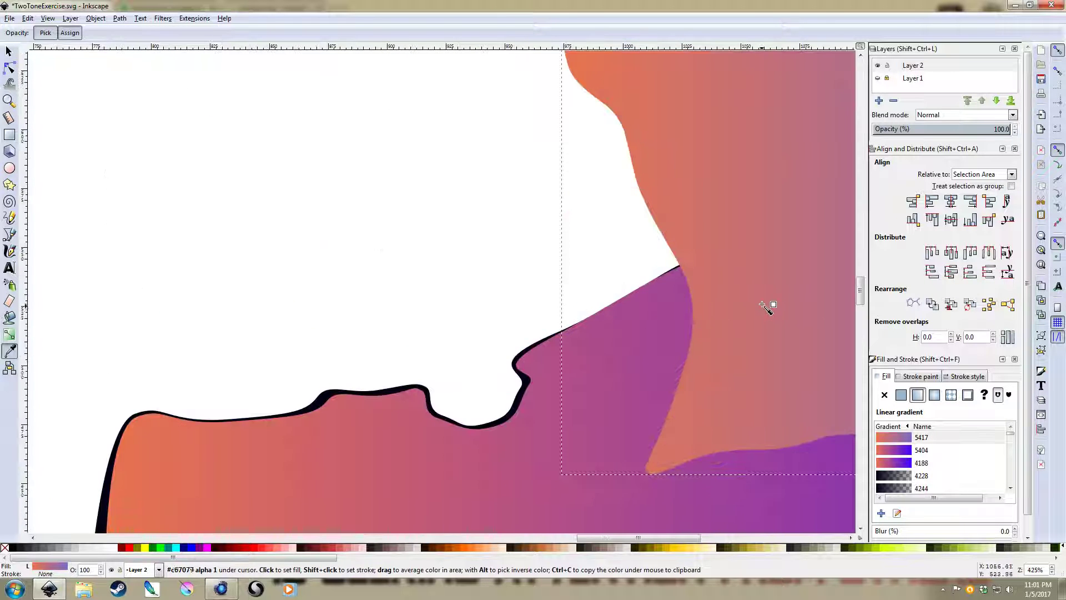
{"action": "left_click", "coordinate": [526, 384]}
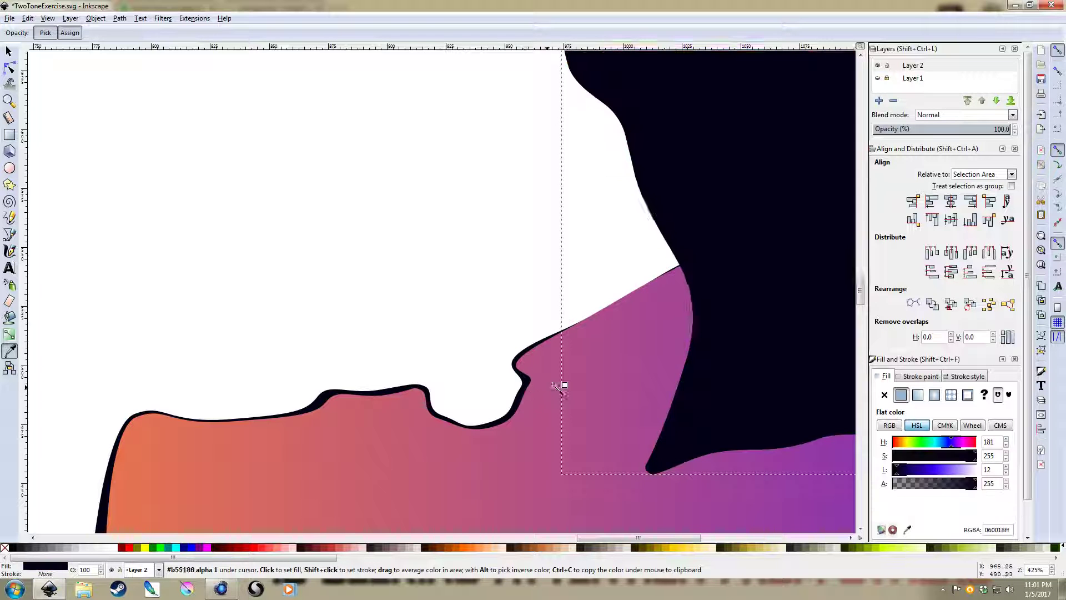
Step: Send the dark head copy to the bottom of the stack and raise it one level to sit above the clothing, behind the gradient head
{"action": "scroll", "coordinate": [626, 338], "scroll_direction": "down", "scroll_amount": 2}
{"action": "scroll", "coordinate": [644, 291], "scroll_direction": "down", "scroll_amount": 2}
{"action": "left_click_drag", "start_coordinate": [638, 290], "coordinate": [543, 335]}
{"action": "key", "text": "s"}
{"action": "key", "text": "Escape"}
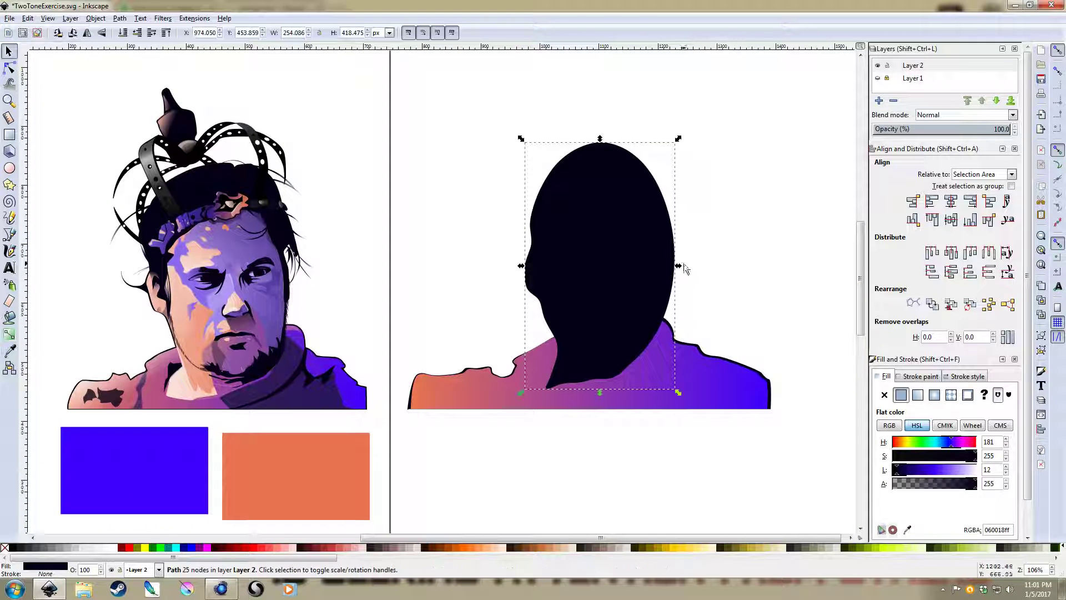
{"action": "left_click", "coordinate": [658, 268]}
{"action": "key", "text": "End"}
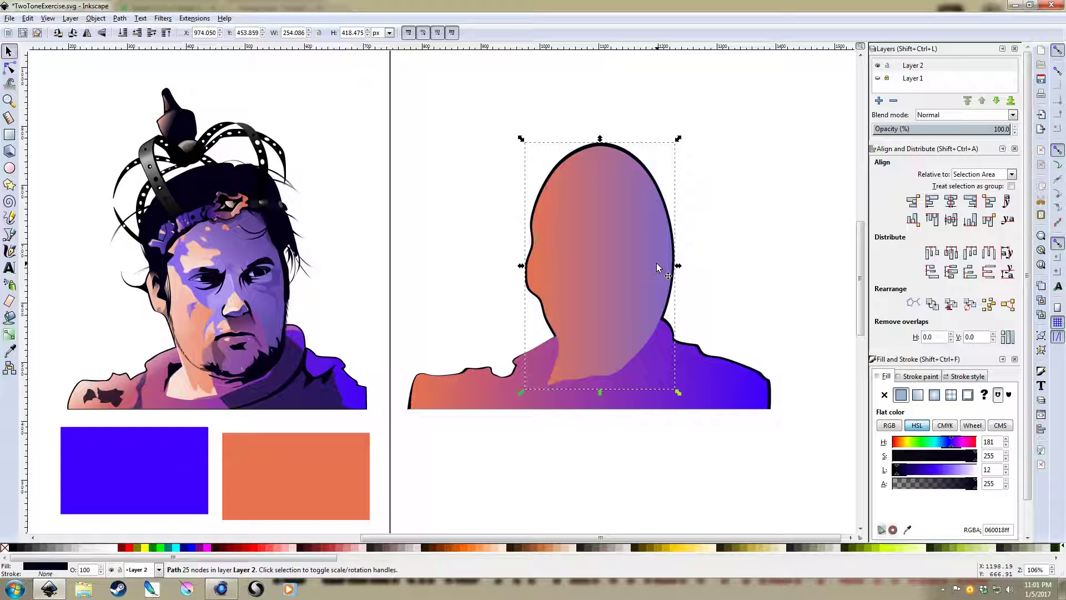
{"action": "key", "text": "Page_Up"}
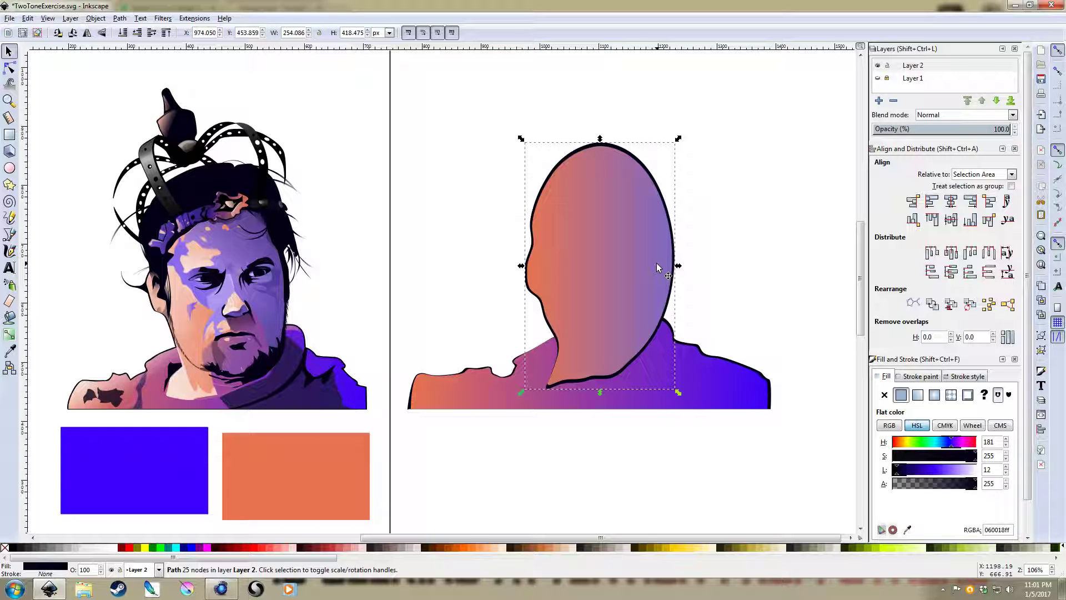
Step: Shrink the dark head outline from its lower edge to about 414 px high to thin the line under the jaw
{"action": "scroll", "coordinate": [691, 289], "scroll_direction": "up", "scroll_amount": 1}
{"action": "scroll", "coordinate": [568, 340], "scroll_direction": "down", "scroll_amount": 3}
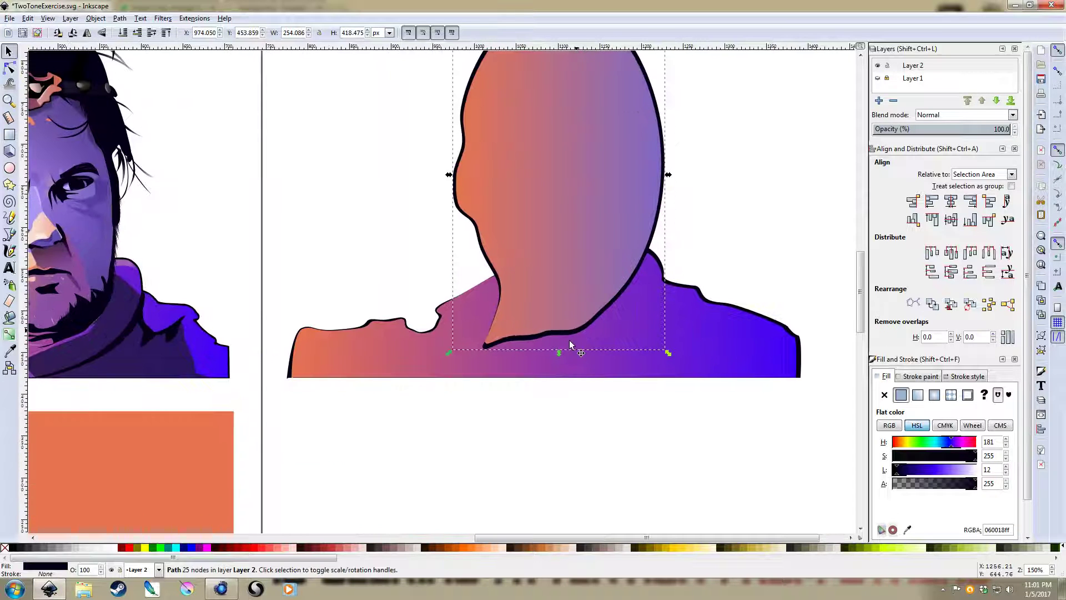
{"action": "left_click", "coordinate": [558, 357]}
{"action": "left_click", "coordinate": [558, 352]}
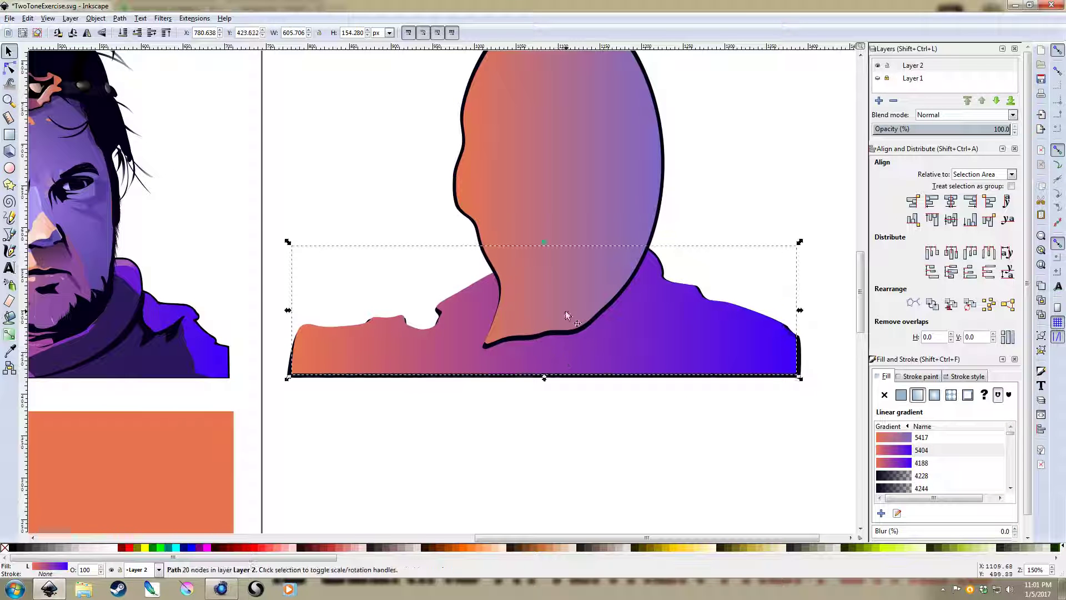
{"action": "left_click", "coordinate": [565, 333]}
{"action": "left_click_drag", "start_coordinate": [561, 352], "coordinate": [559, 349]}
{"action": "left_click", "coordinate": [694, 201]}
{"action": "left_click_drag", "start_coordinate": [701, 218], "coordinate": [711, 298]}
{"action": "scroll", "coordinate": [712, 287], "scroll_direction": "down", "scroll_amount": 1}
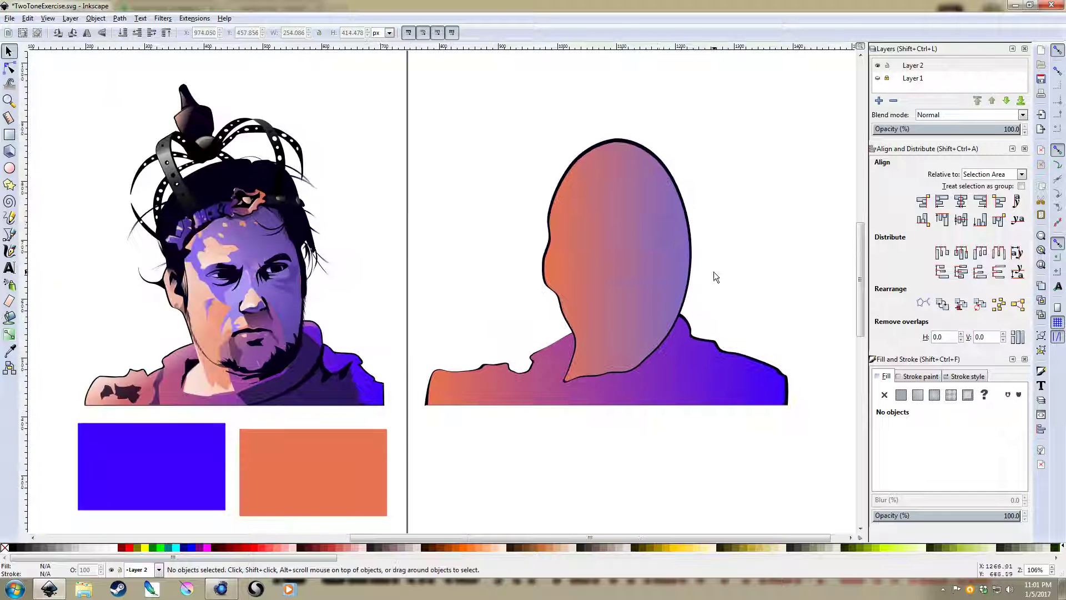
Step: Draw a closed dark hair shape with sideburns around the top of the head, about 282 by 315 px, using the Bezier tool
{"action": "key", "text": "b"}
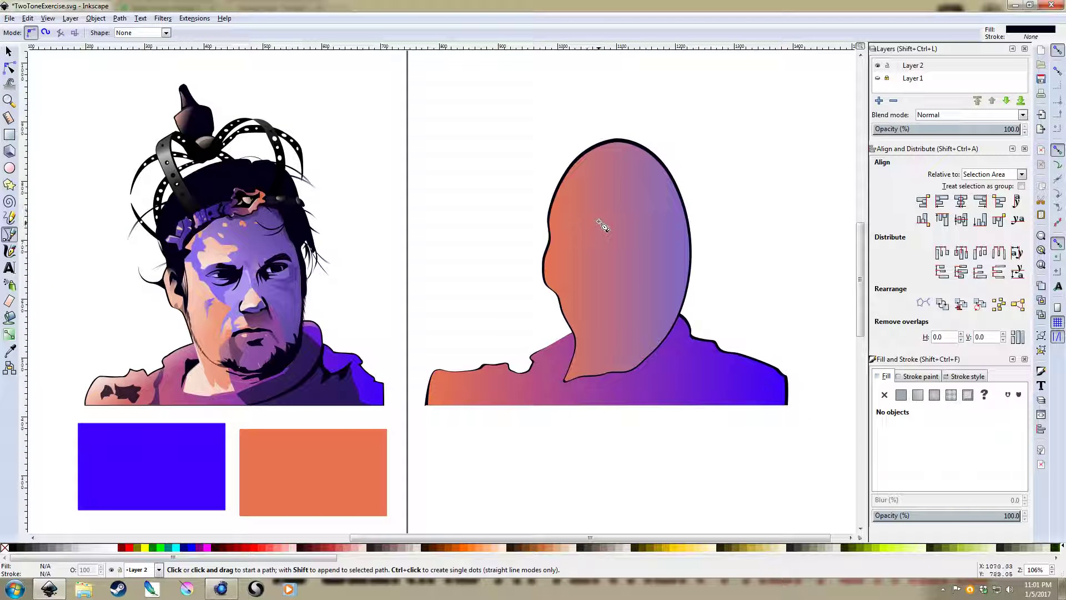
{"action": "left_click", "coordinate": [681, 200]}
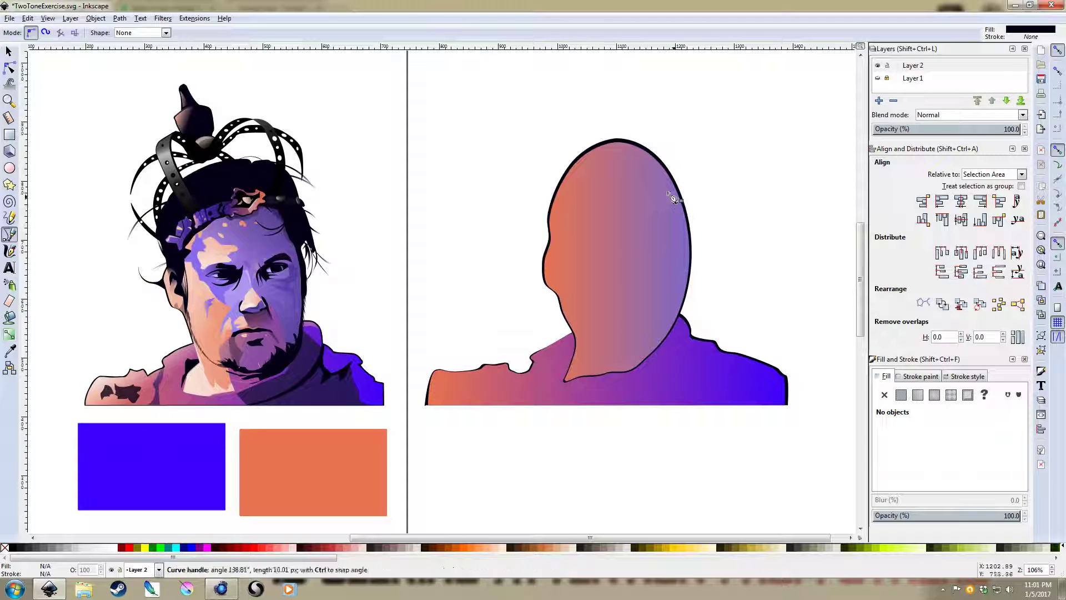
{"action": "left_click_drag", "start_coordinate": [654, 181], "coordinate": [590, 183]}
{"action": "left_click", "coordinate": [548, 235]}
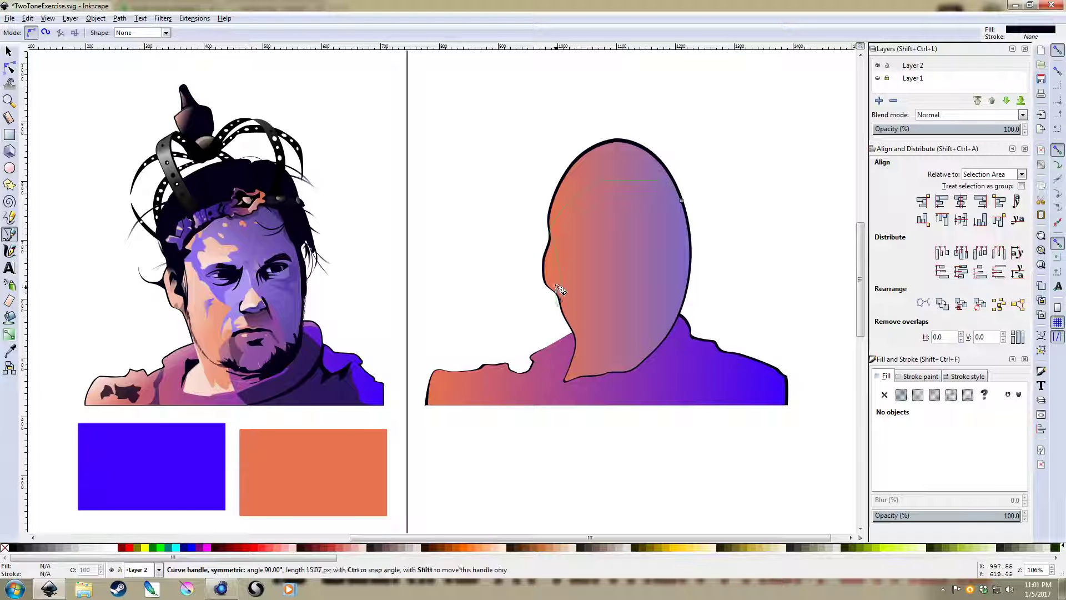
{"action": "left_click", "coordinate": [542, 272]}
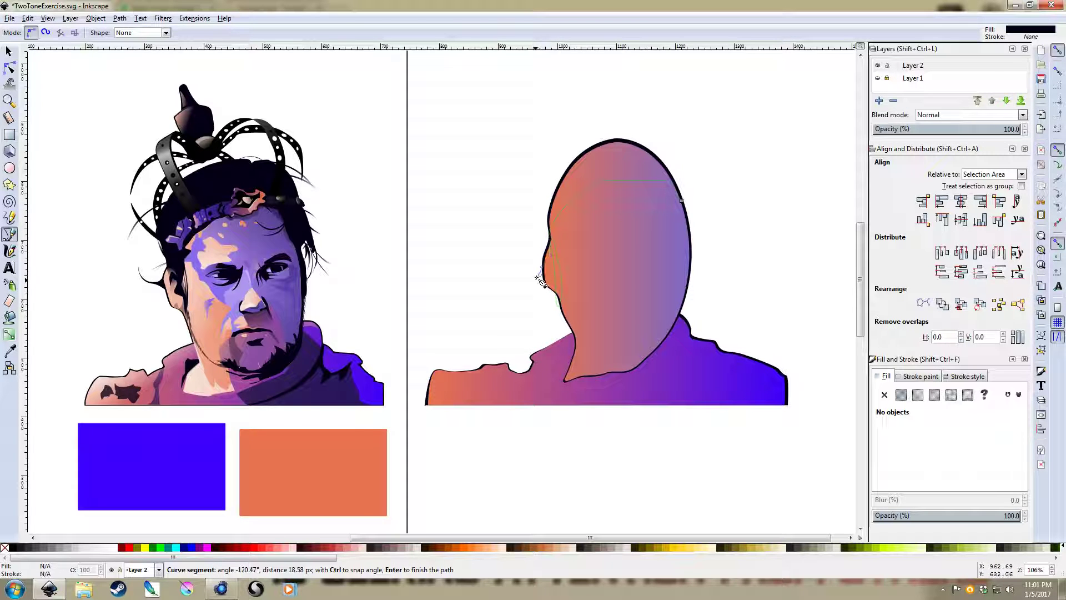
{"action": "left_click_drag", "start_coordinate": [545, 232], "coordinate": [540, 212]}
{"action": "left_click_drag", "start_coordinate": [550, 150], "coordinate": [688, 169]}
{"action": "left_click_drag", "start_coordinate": [706, 239], "coordinate": [687, 225]}
{"action": "left_click", "coordinate": [697, 260]}
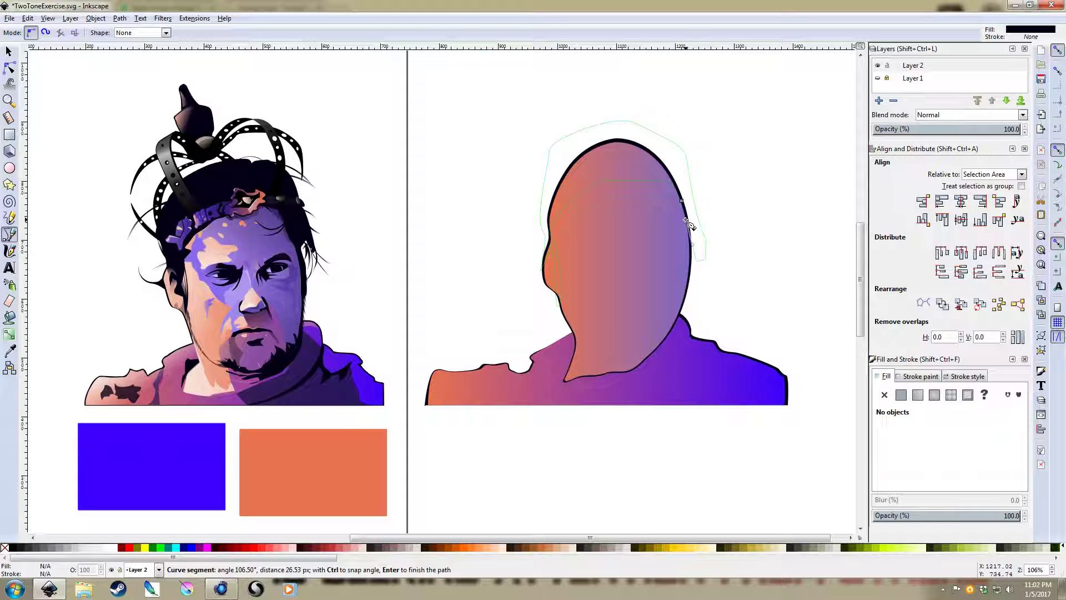
{"action": "left_click", "coordinate": [683, 210]}
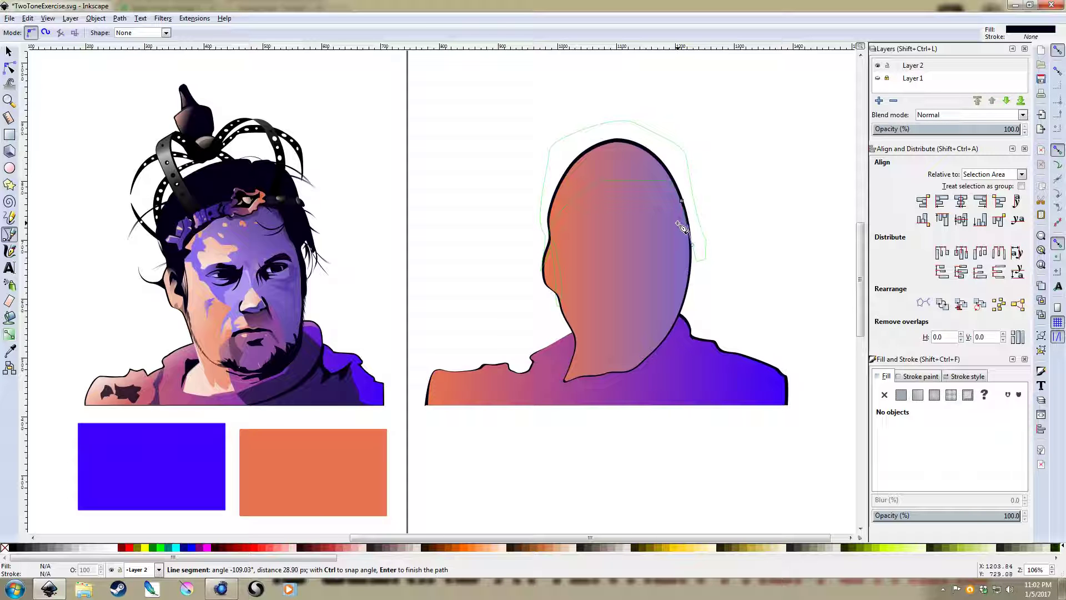
{"action": "key", "text": "Return"}
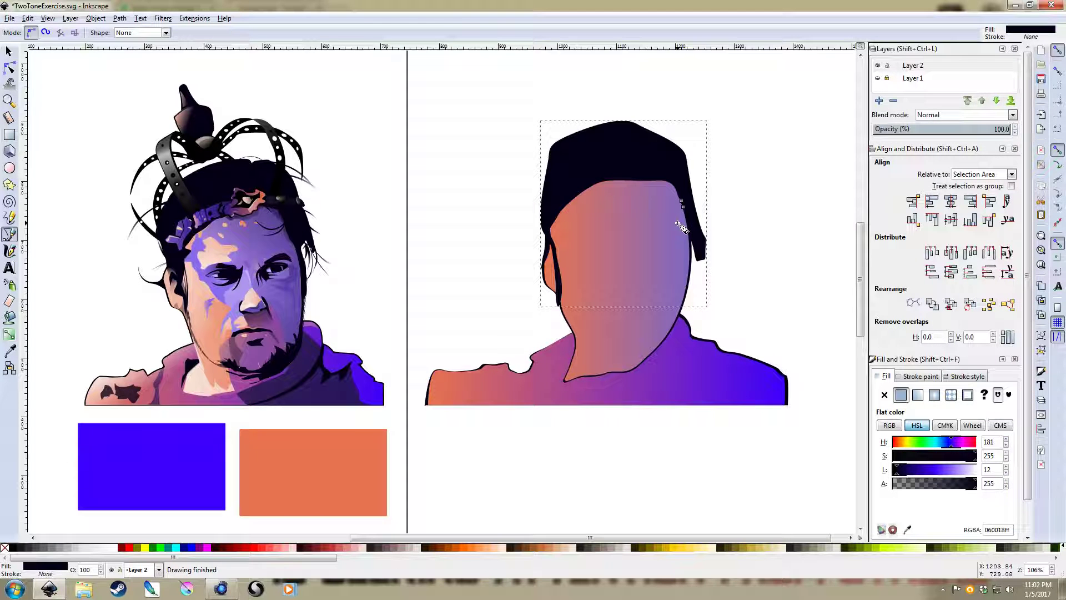
{"action": "key", "text": "s"}
{"action": "left_click", "coordinate": [759, 219]}
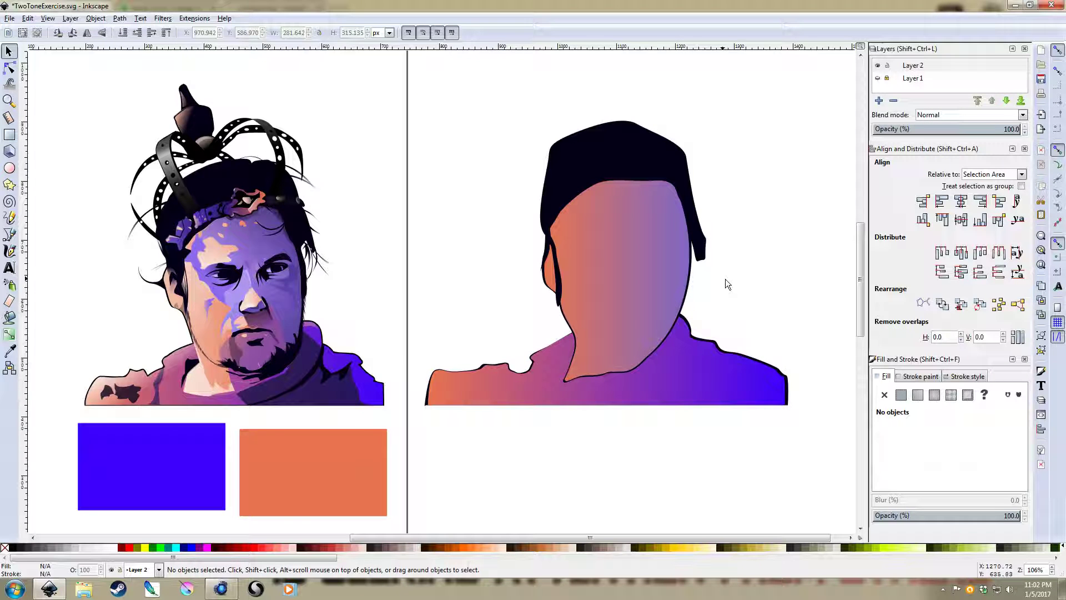
Step: Draw a closed dark beard shape along the head's blue-side jaw, about 115 by 228 px, using the Bezier tool
{"action": "scroll", "coordinate": [735, 282], "scroll_direction": "up", "scroll_amount": 1}
{"action": "left_click_drag", "start_coordinate": [685, 255], "coordinate": [723, 239]}
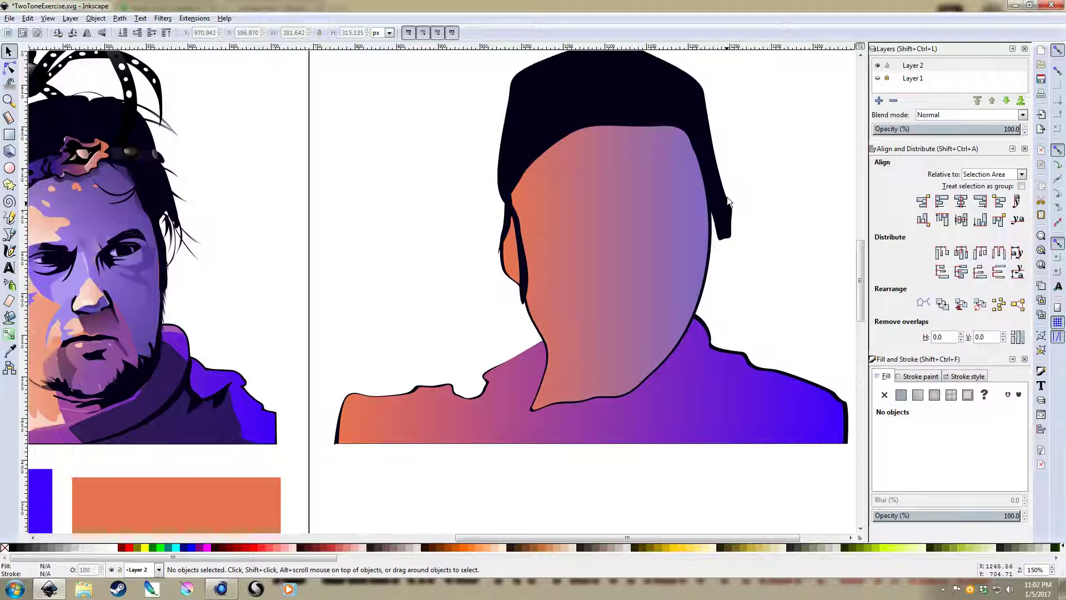
{"action": "key", "text": "b"}
{"action": "left_click", "coordinate": [710, 208]}
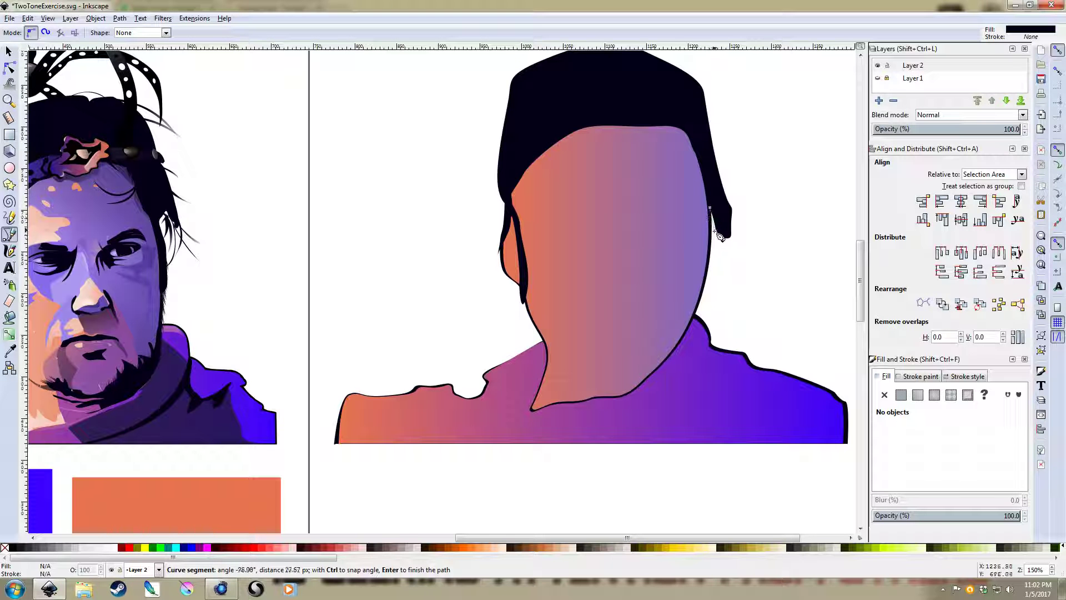
{"action": "left_click", "coordinate": [711, 266]}
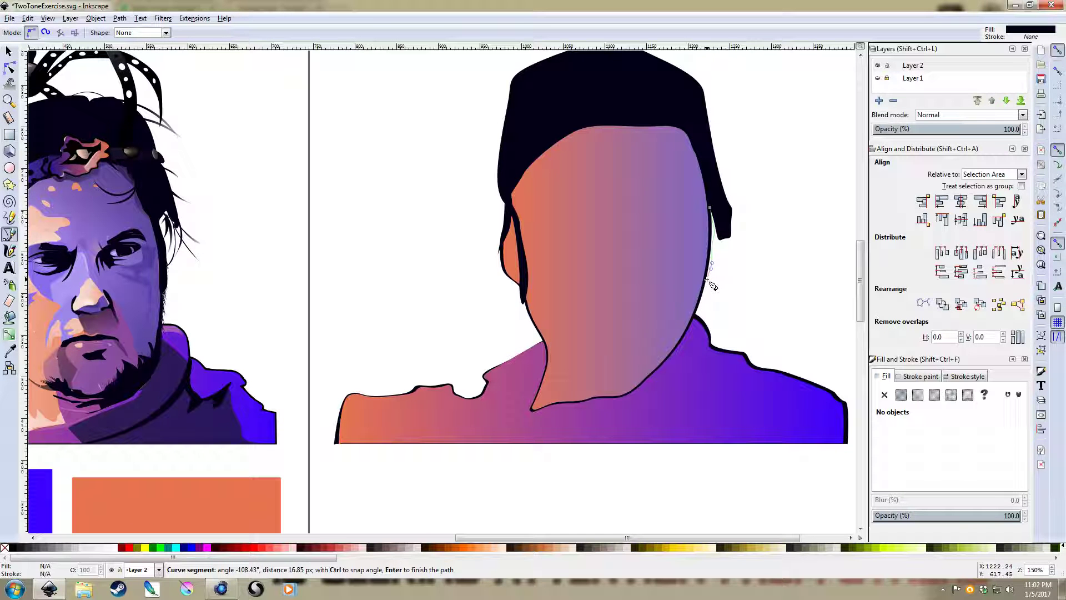
{"action": "left_click", "coordinate": [697, 315]}
{"action": "left_click", "coordinate": [671, 362]}
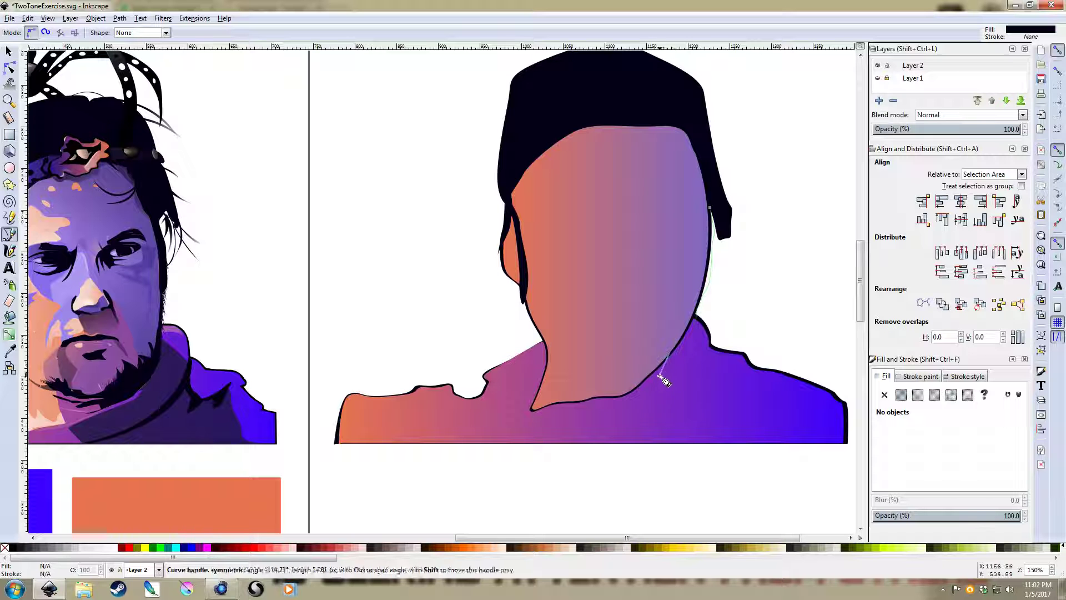
{"action": "left_click", "coordinate": [616, 396]}
{"action": "left_click_drag", "start_coordinate": [645, 364], "coordinate": [708, 281]}
{"action": "left_click", "coordinate": [665, 296]}
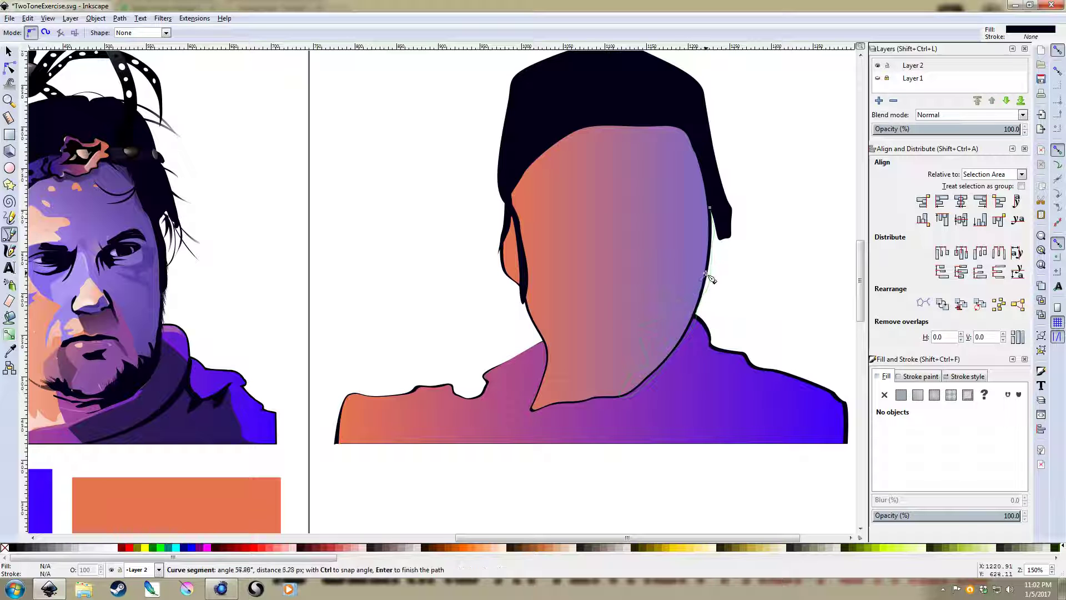
{"action": "left_click", "coordinate": [710, 233]}
{"action": "key", "text": "Return"}
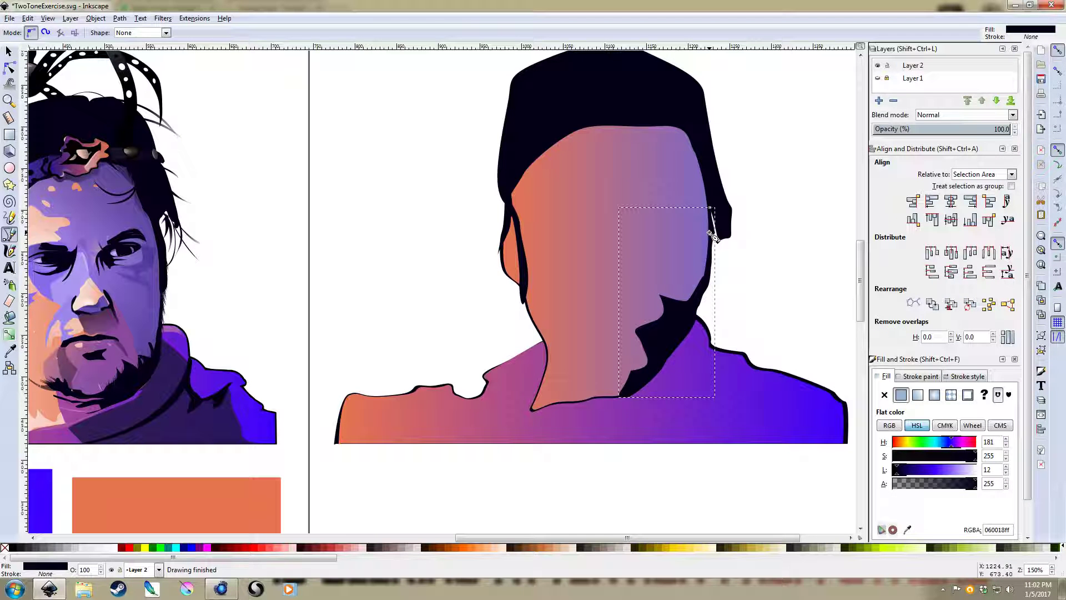
{"action": "key", "text": "s"}
{"action": "key", "text": "Escape"}
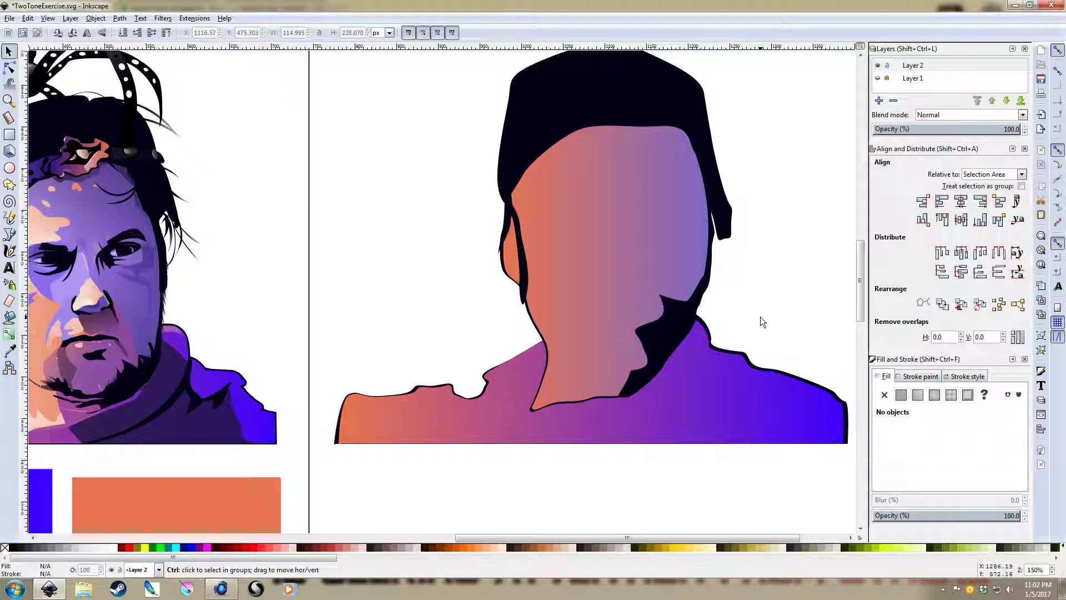
Step: Pull the translucent face overlays and the orange face base out of the finished portrait into the space between the two portraits
{"action": "scroll", "coordinate": [760, 316], "scroll_direction": "down", "scroll_amount": 1, "text": "ctrl"}
{"action": "left_click_drag", "start_coordinate": [761, 317], "coordinate": [669, 296]}
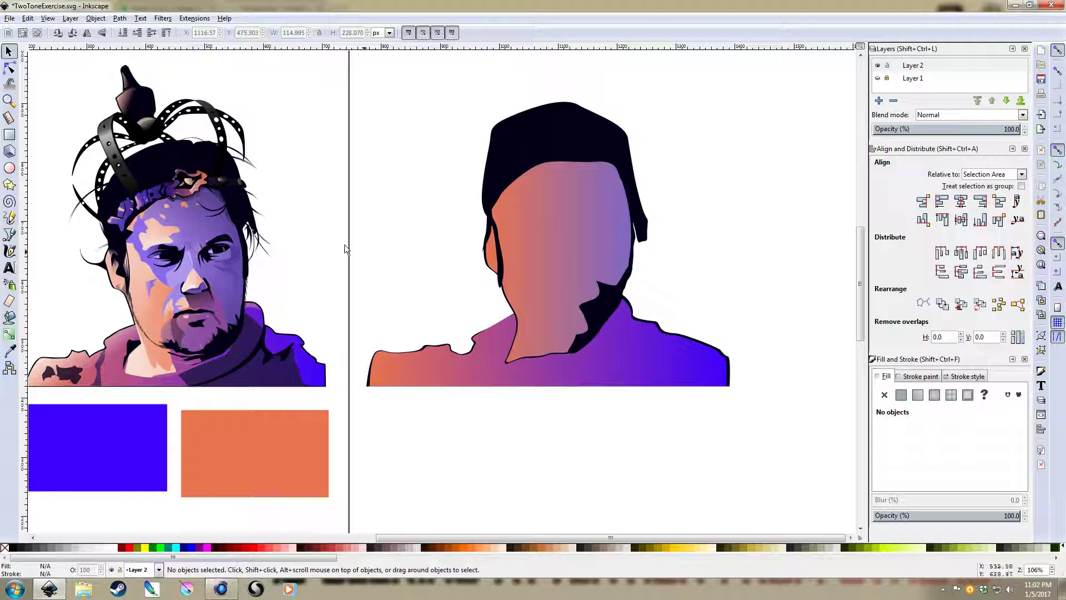
{"action": "left_click_drag", "start_coordinate": [335, 237], "coordinate": [409, 240]}
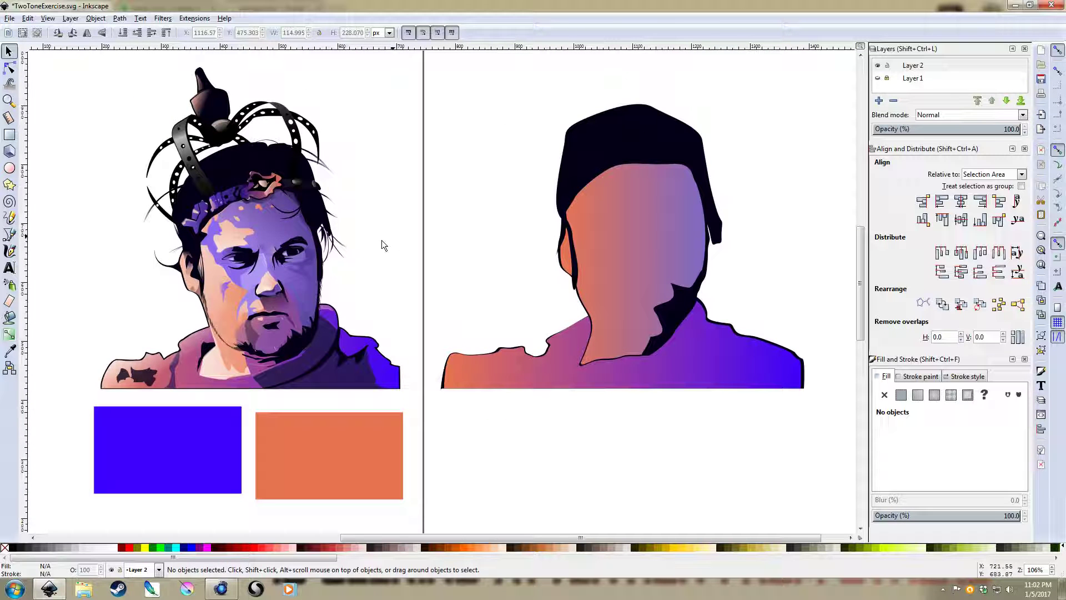
{"action": "mouse_move", "coordinate": [268, 229]}
{"action": "left_mouse_down"}
{"action": "mouse_move", "coordinate": [383, 181]}
{"action": "mouse_move", "coordinate": [386, 163]}
{"action": "mouse_move", "coordinate": [420, 171]}
{"action": "mouse_move", "coordinate": [439, 155]}
{"action": "mouse_move", "coordinate": [380, 183]}
{"action": "mouse_move", "coordinate": [391, 179]}
{"action": "left_mouse_up"}
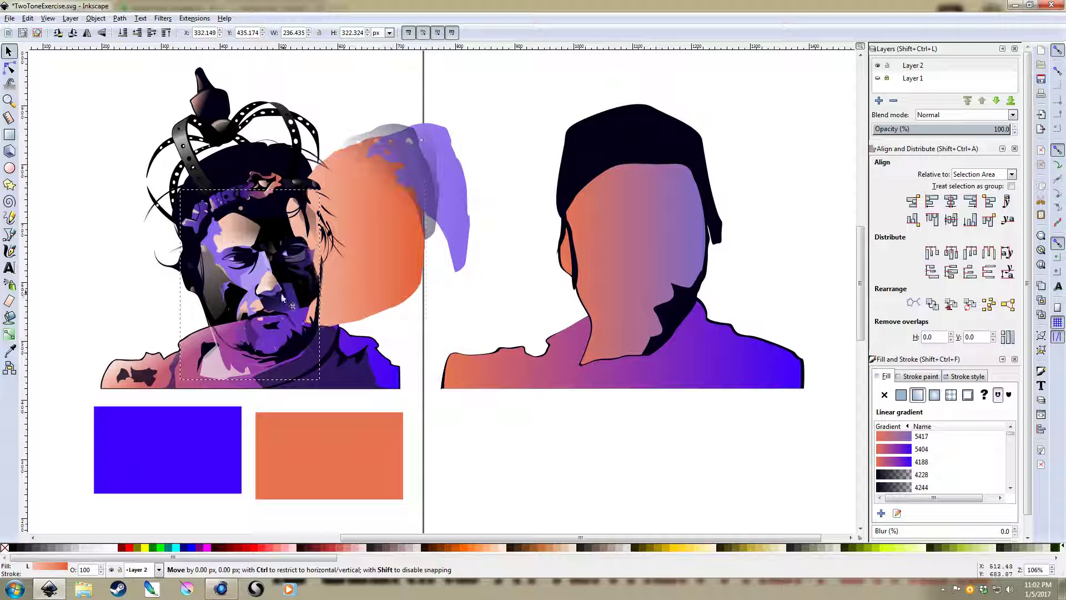
{"action": "mouse_move", "coordinate": [354, 252]}
{"action": "left_mouse_down"}
{"action": "mouse_move", "coordinate": [430, 177]}
{"action": "mouse_move", "coordinate": [459, 118]}
{"action": "left_mouse_up"}
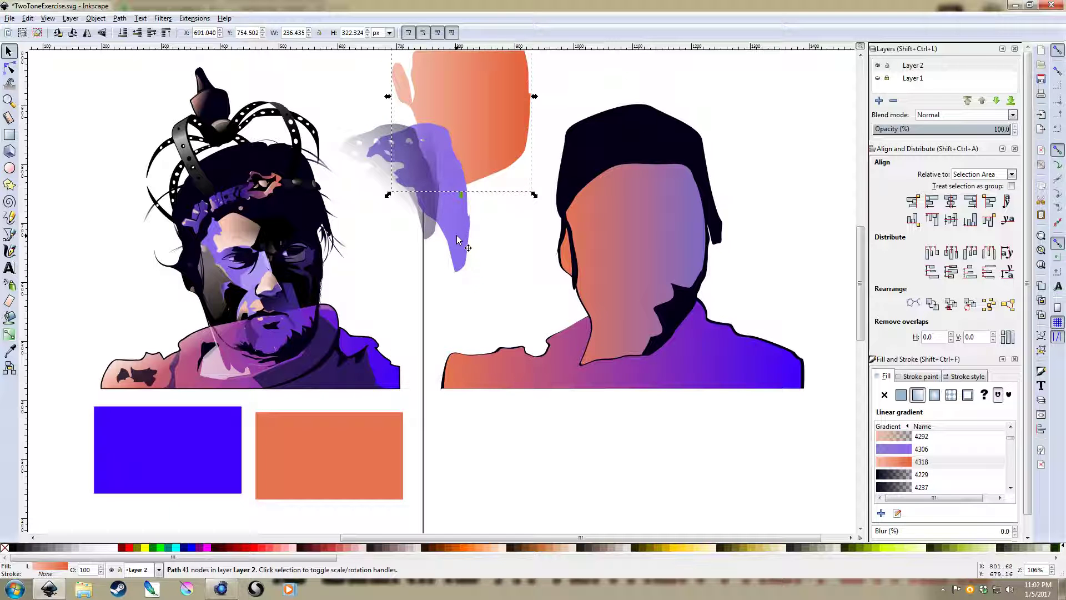
{"action": "left_click_drag", "start_coordinate": [340, 224], "coordinate": [425, 251]}
Step: Try moving the dark hair shape out of the finished portrait, and undo the move
{"action": "left_click_drag", "start_coordinate": [358, 242], "coordinate": [183, 211]}
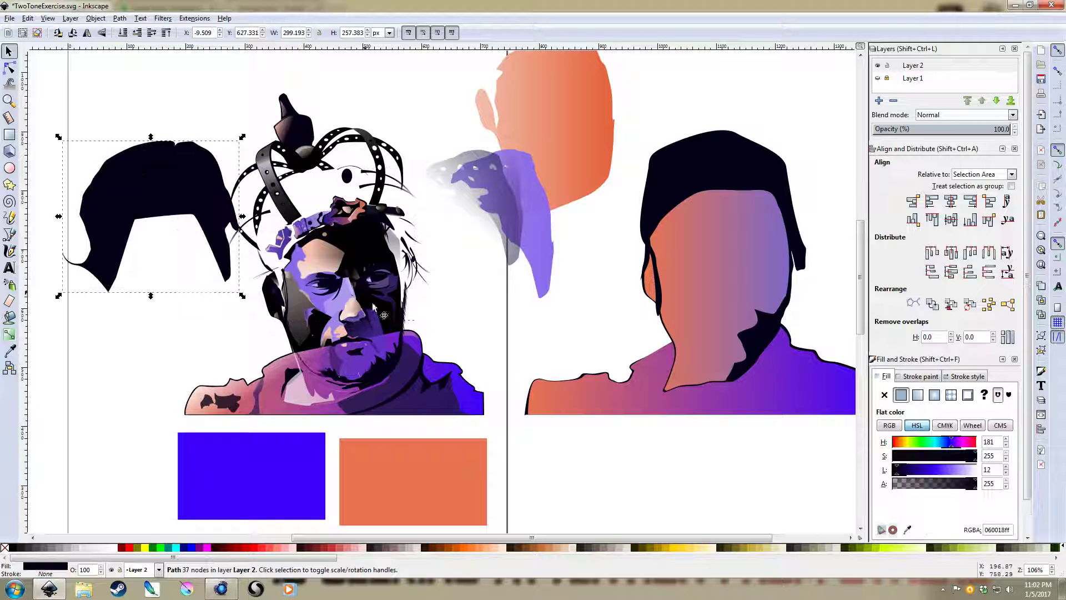
{"action": "key", "text": "ctrl+z"}
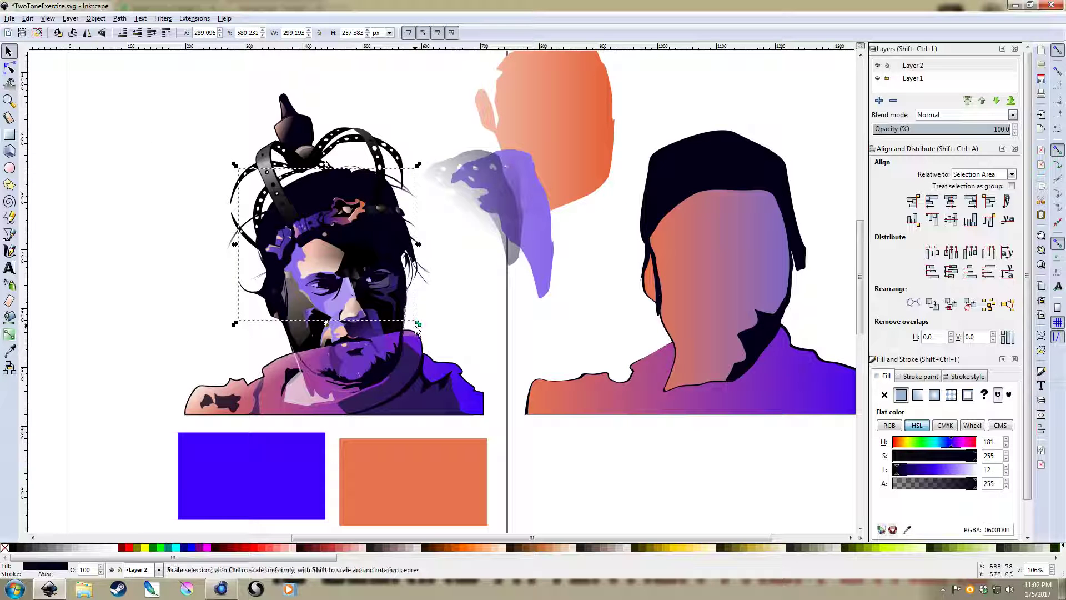
{"action": "left_click_drag", "start_coordinate": [468, 207], "coordinate": [582, 152]}
{"action": "scroll", "coordinate": [456, 213], "scroll_direction": "down", "scroll_amount": 1}
{"action": "scroll", "coordinate": [506, 218], "scroll_direction": "up", "scroll_amount": 2}
{"action": "scroll", "coordinate": [582, 152], "scroll_direction": "up", "scroll_amount": 1}
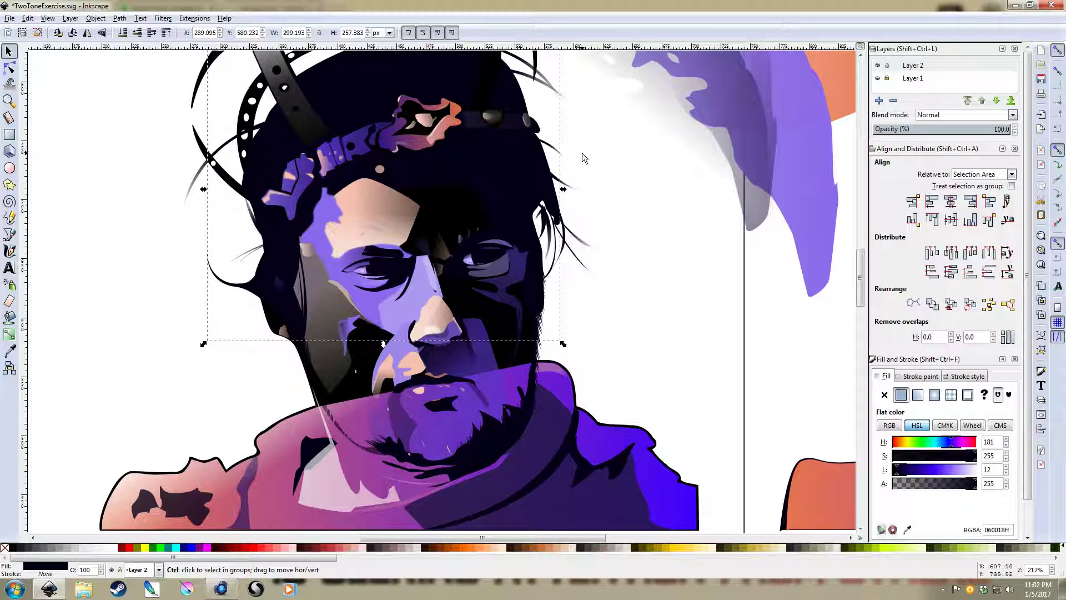
{"action": "left_click", "coordinate": [637, 281]}
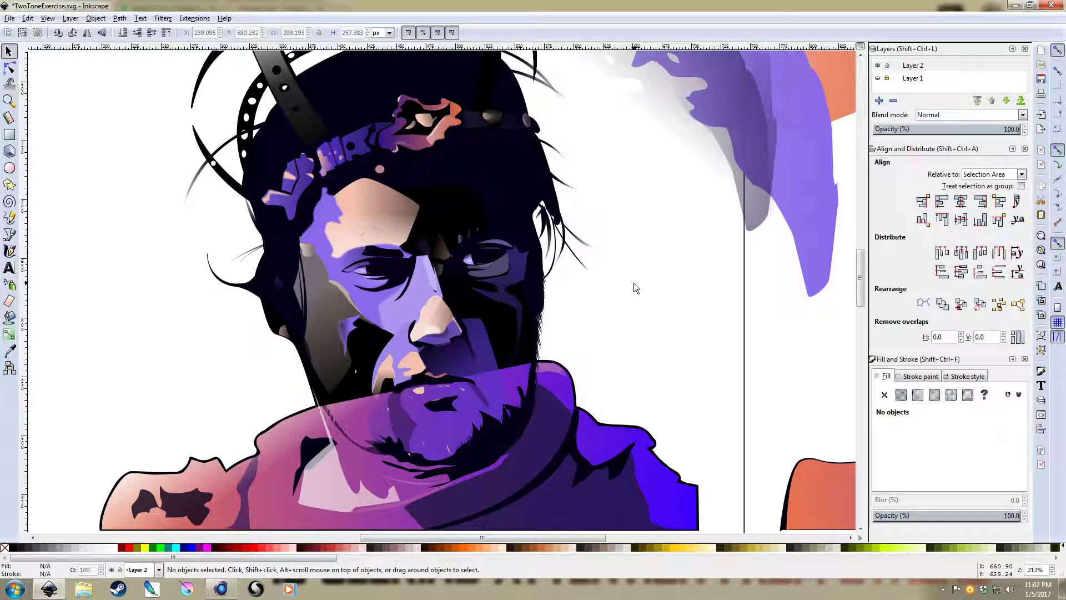
Step: Separate the pulled-out overlays by moving the purple one over the orange face base and the translucent dark gradient one below it
{"action": "scroll", "coordinate": [633, 284], "scroll_direction": "down", "scroll_amount": 3}
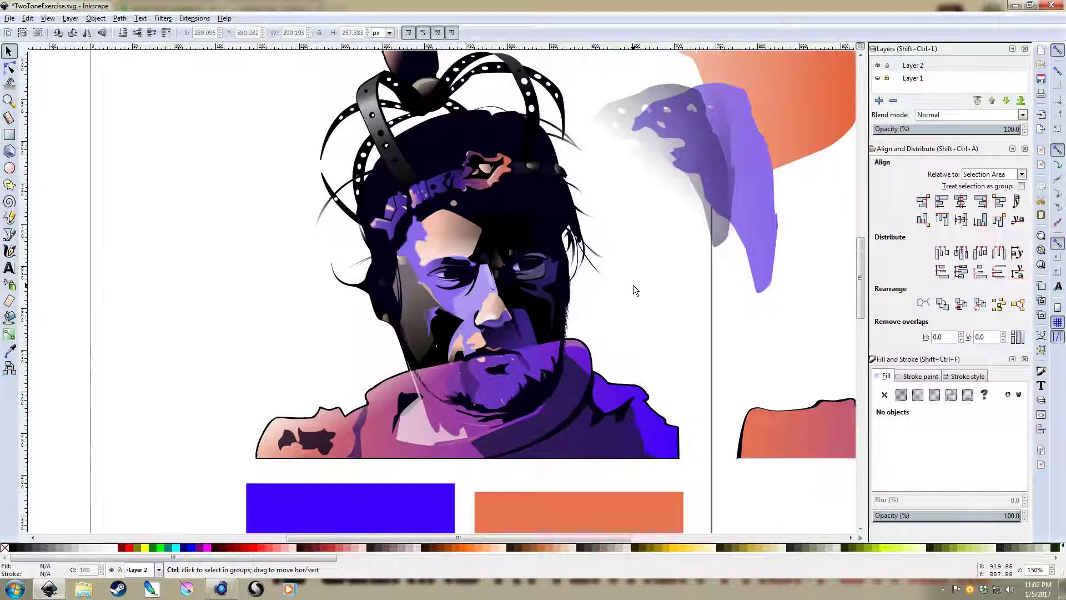
{"action": "scroll", "coordinate": [537, 257], "scroll_direction": "up", "scroll_amount": 2}
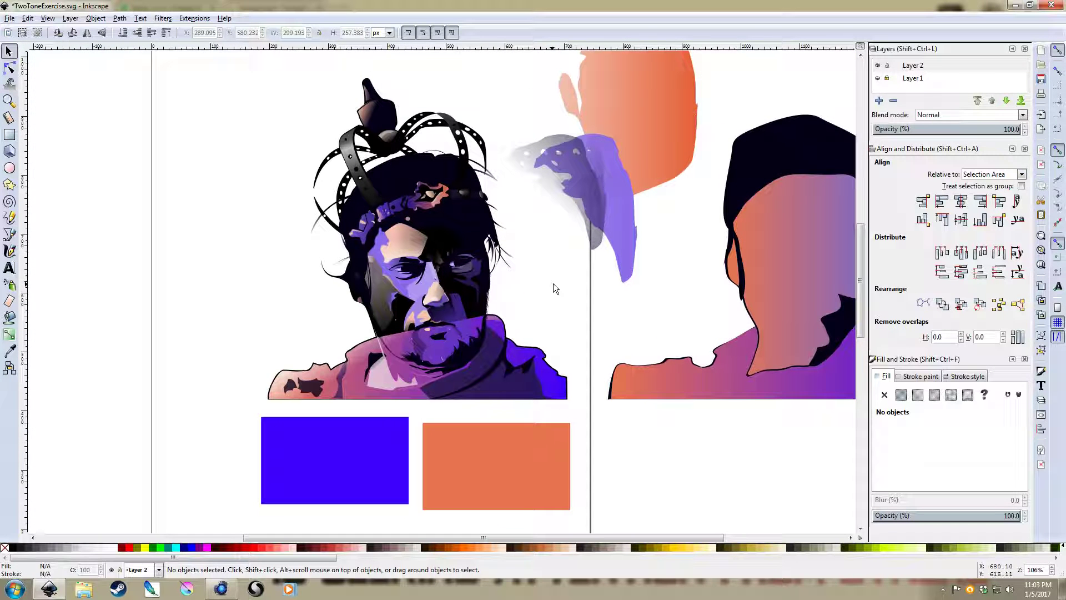
{"action": "left_click_drag", "start_coordinate": [567, 187], "coordinate": [704, 150]}
{"action": "left_click_drag", "start_coordinate": [590, 227], "coordinate": [637, 302]}
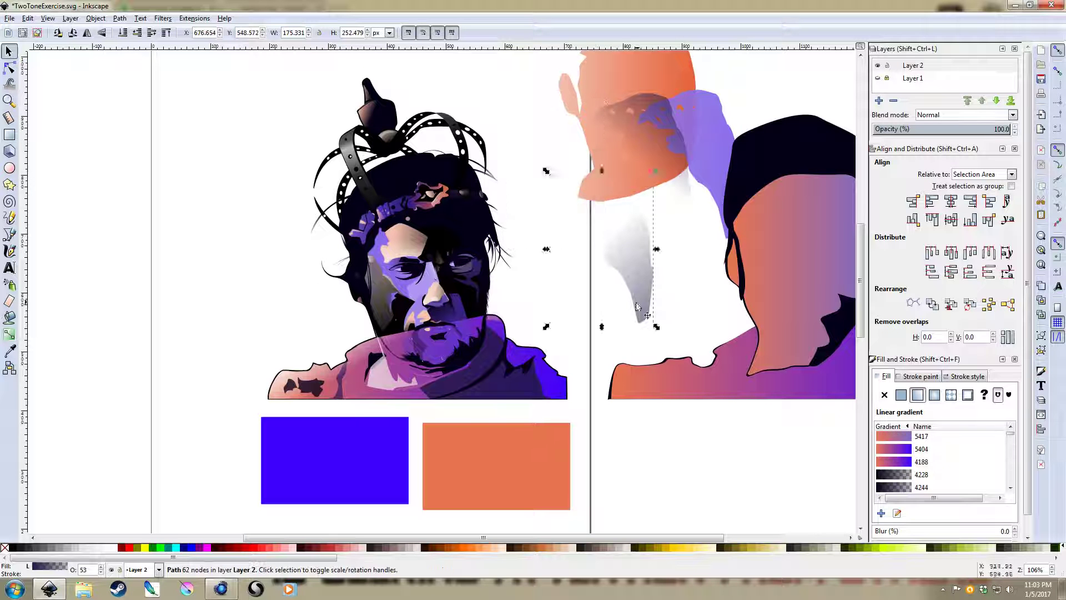
{"action": "left_click", "coordinate": [569, 308]}
{"action": "scroll", "coordinate": [562, 319], "scroll_direction": "up", "scroll_amount": 2, "text": "ctrl"}
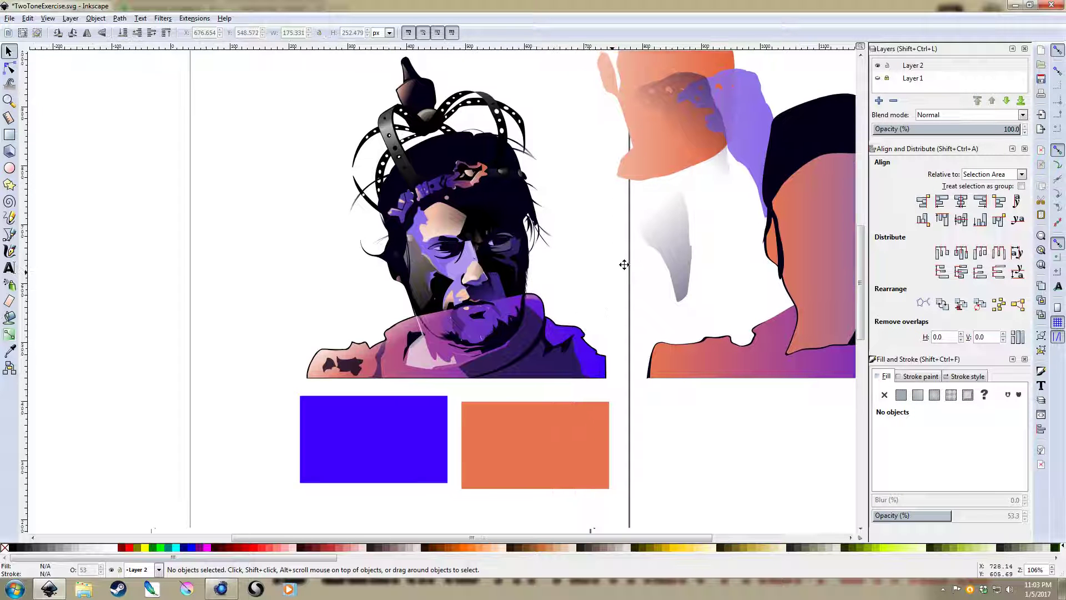
{"action": "left_click_drag", "start_coordinate": [670, 343], "coordinate": [439, 307]}
{"action": "scroll", "coordinate": [537, 315], "scroll_direction": "down", "scroll_amount": 1}
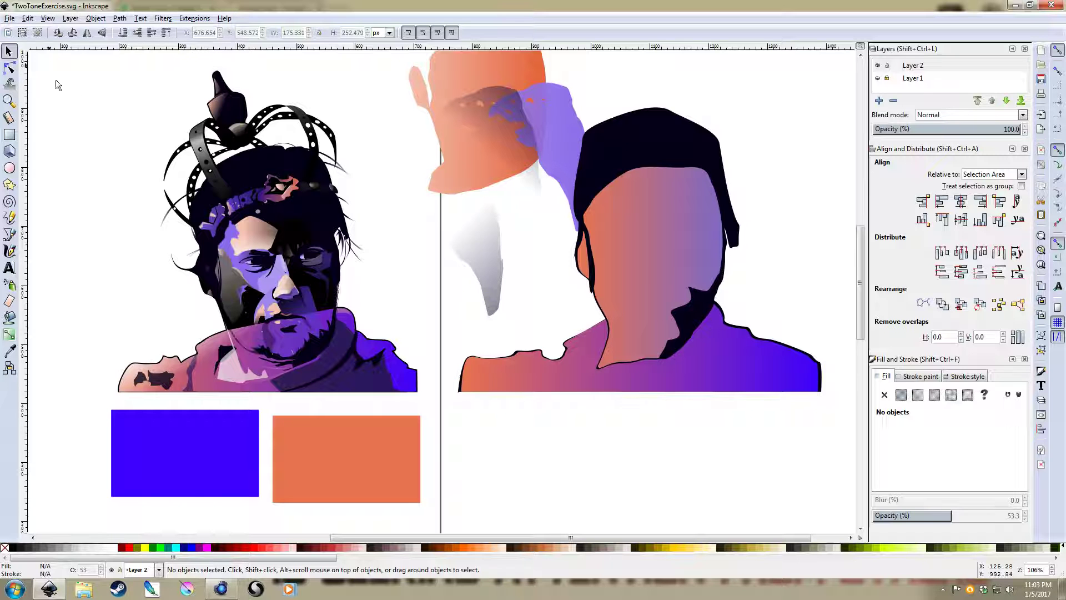
{"action": "key", "text": "shift"}
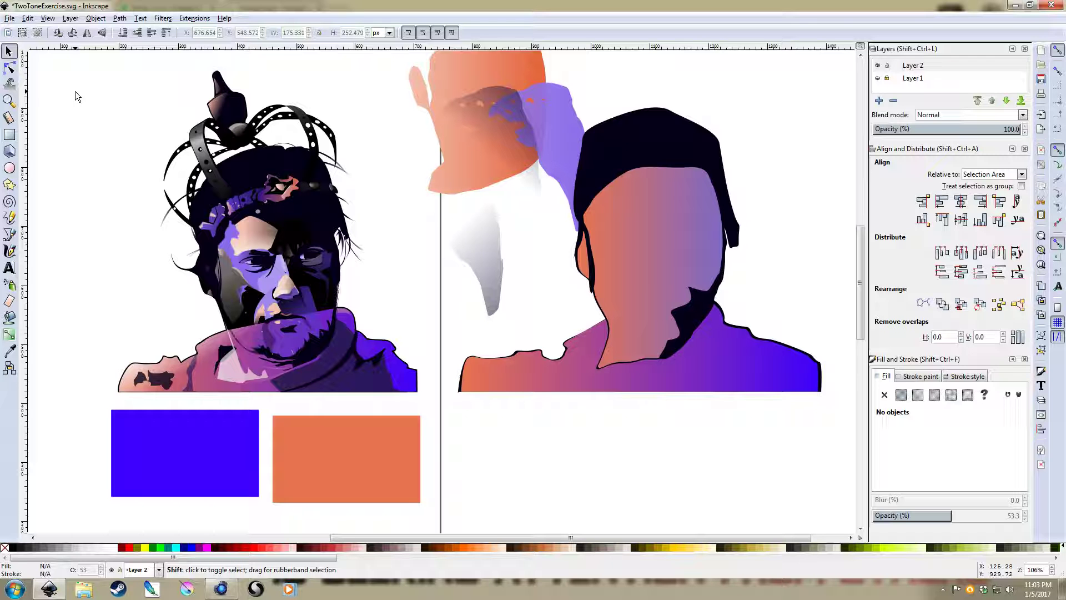